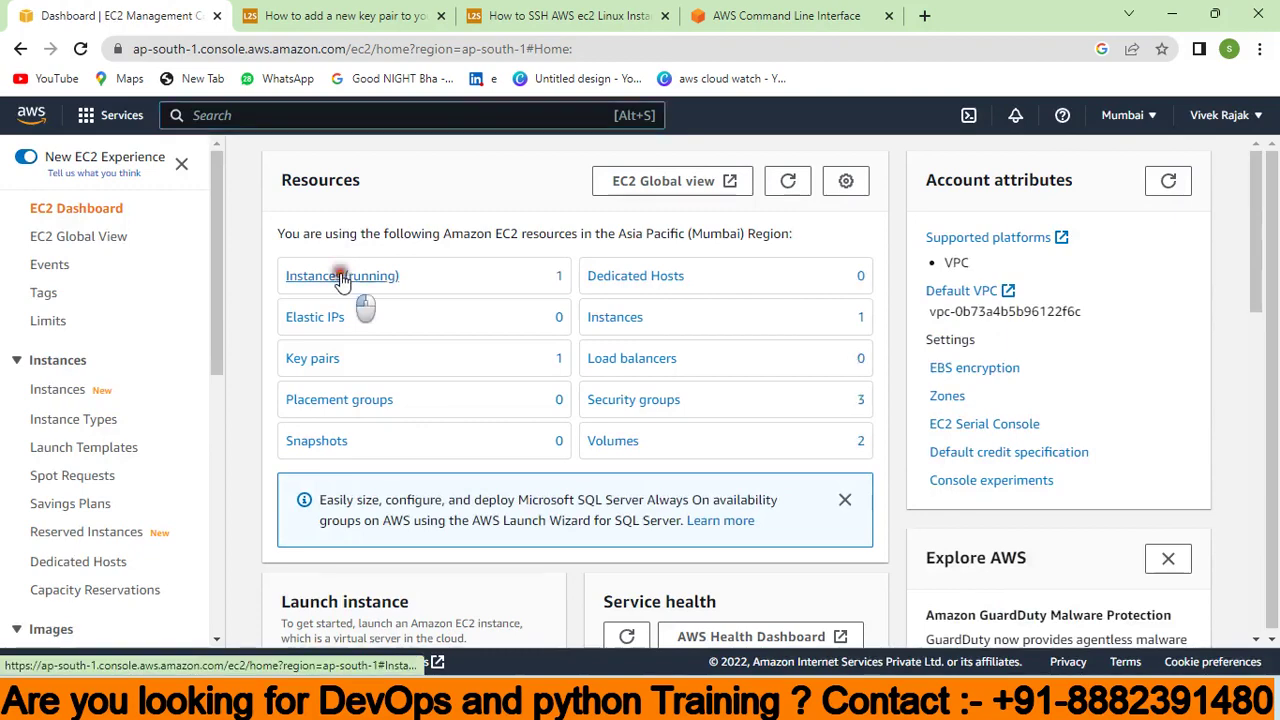
Step: Open the details of the running terraform instance and check which key pair it uses
{"action": "left_click", "coordinate": [340, 276]}
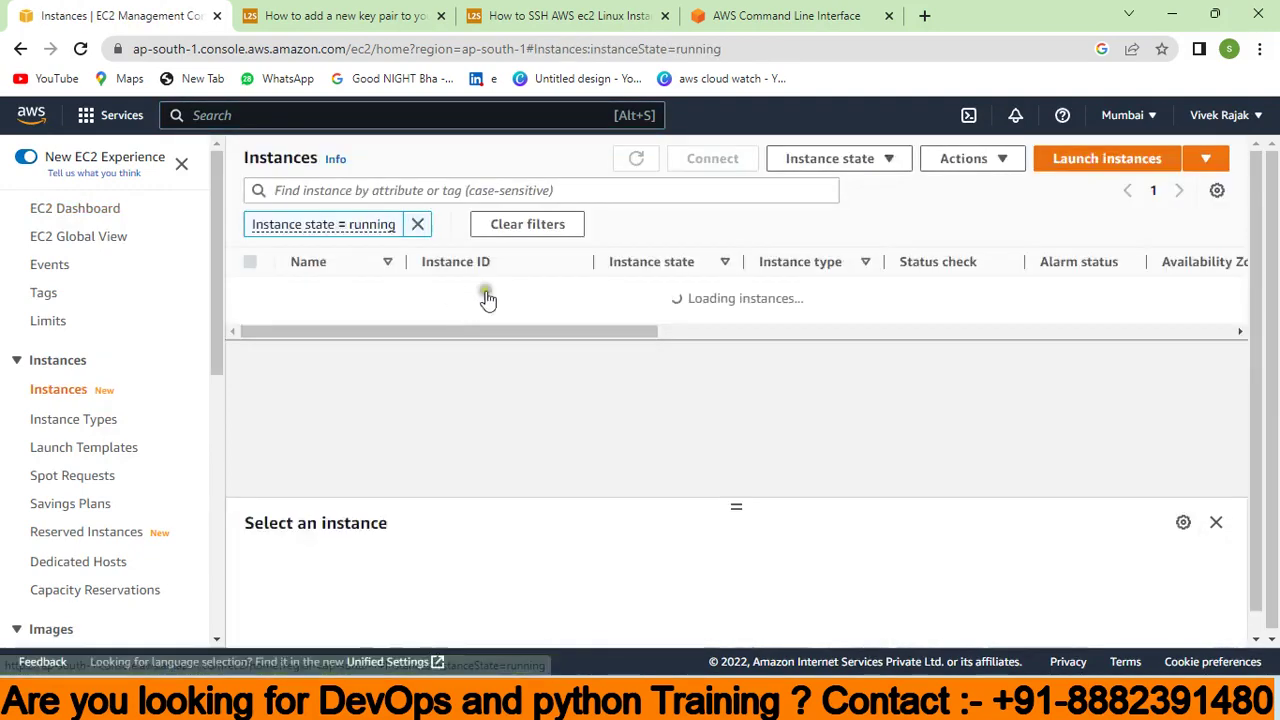
{"action": "left_click", "coordinate": [491, 292]}
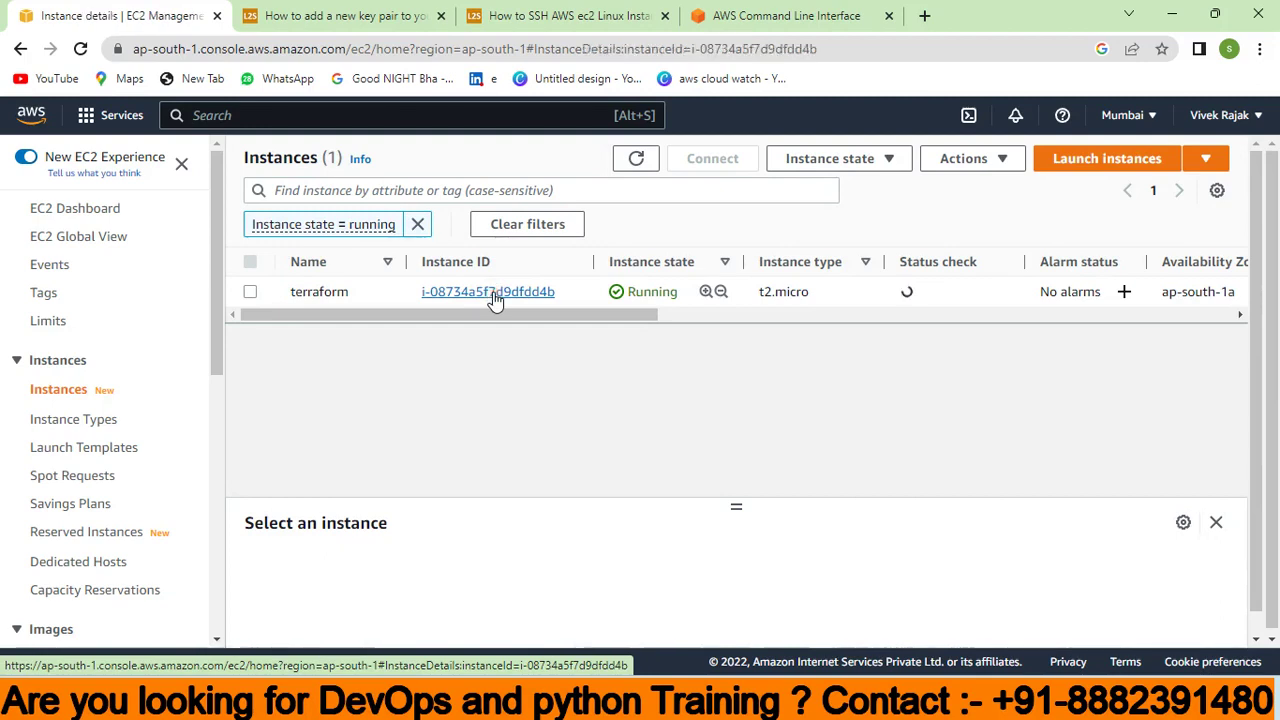
{"action": "left_click", "coordinate": [481, 292]}
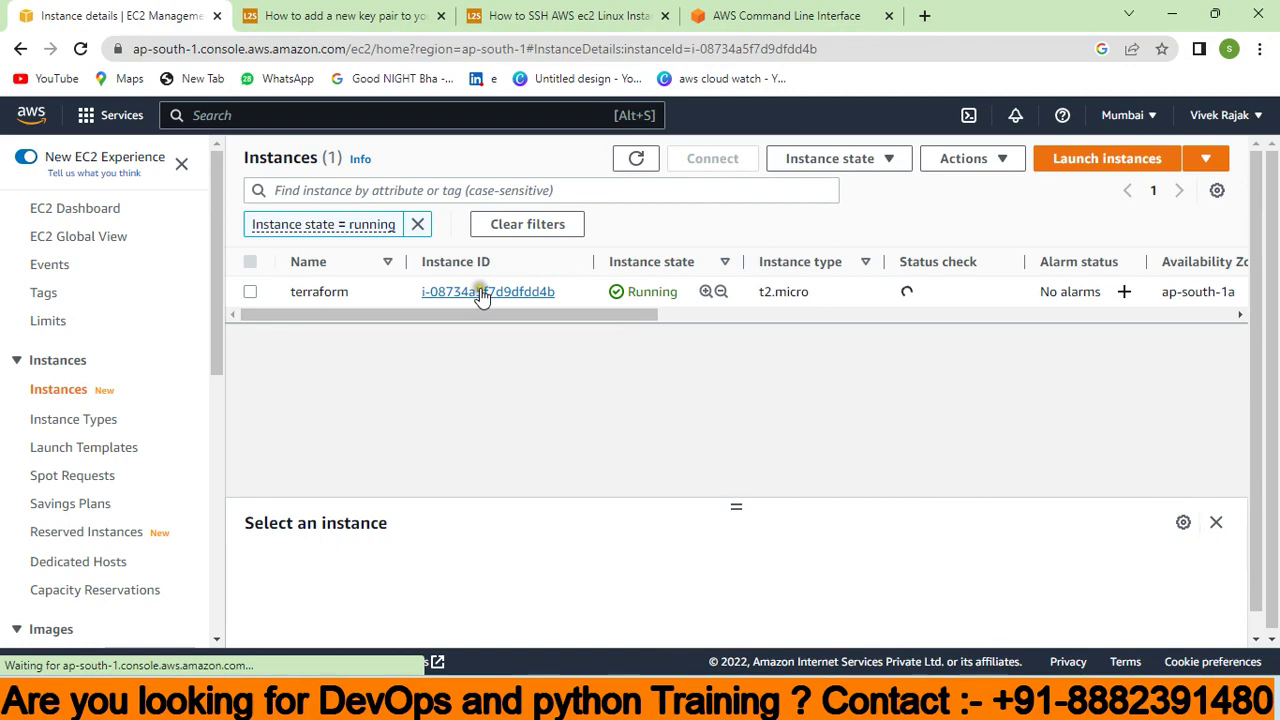
{"action": "scroll", "coordinate": [630, 388], "scroll_direction": "down", "scroll_amount": 3}
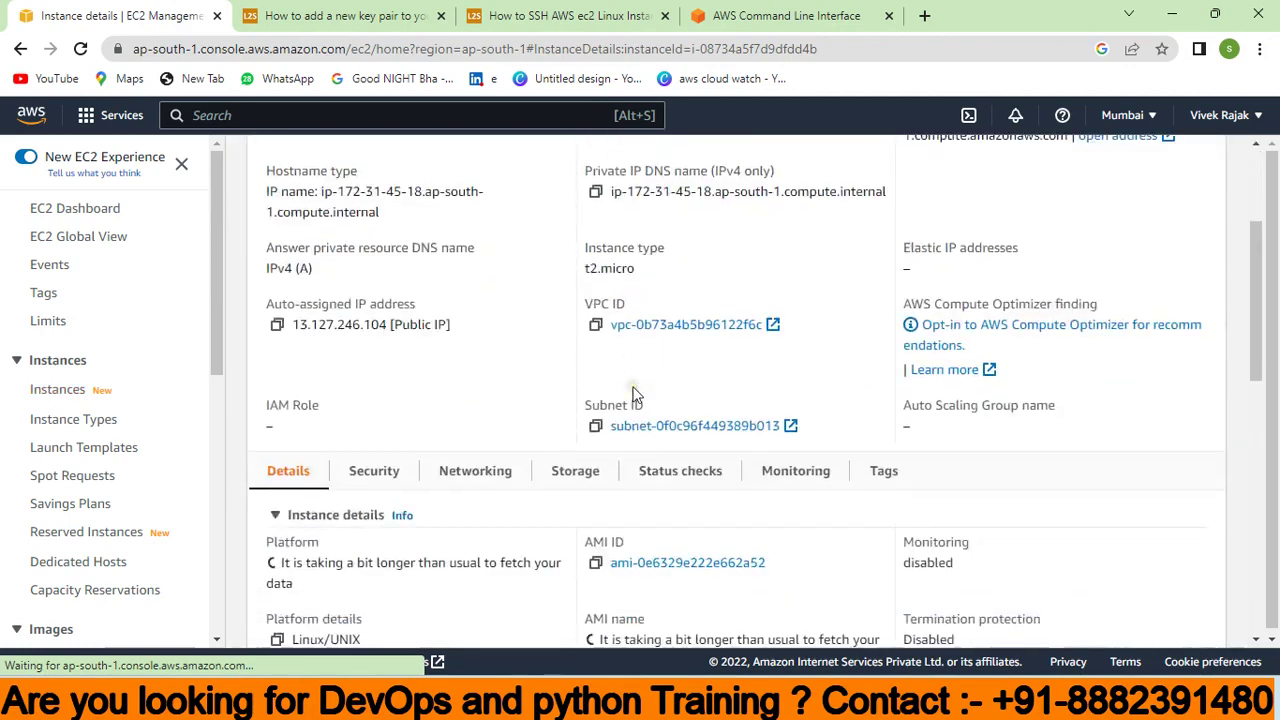
{"action": "scroll", "coordinate": [632, 392], "scroll_direction": "down", "scroll_amount": 4}
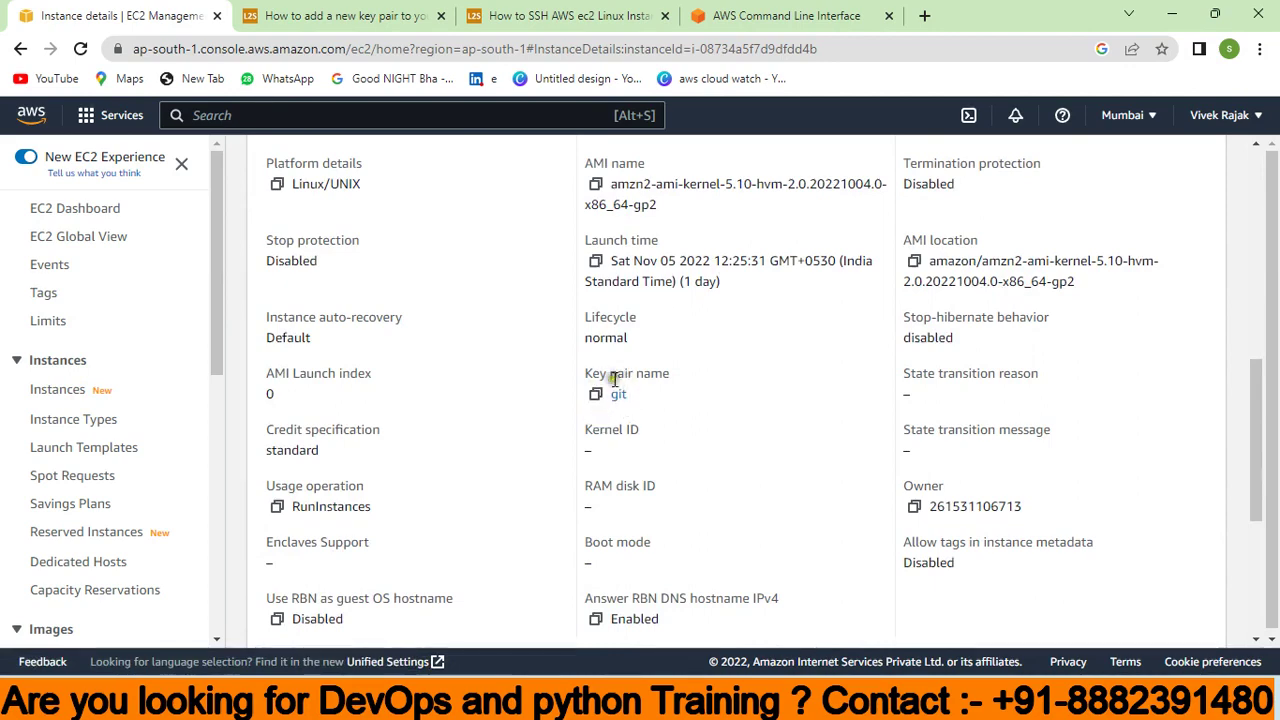
{"action": "scroll", "coordinate": [731, 287], "scroll_direction": "up", "scroll_amount": 10}
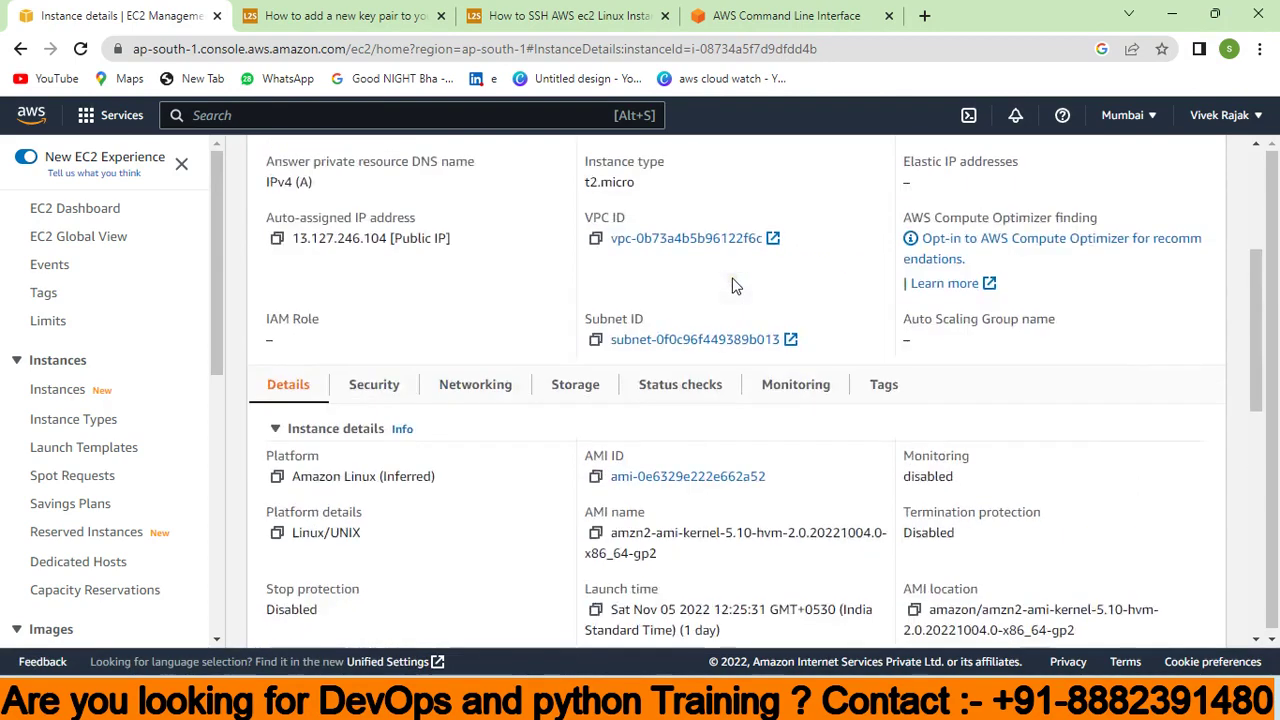
Step: Switch to File Explorer and open the Downloads folder
{"action": "left_click", "coordinate": [1168, 12]}
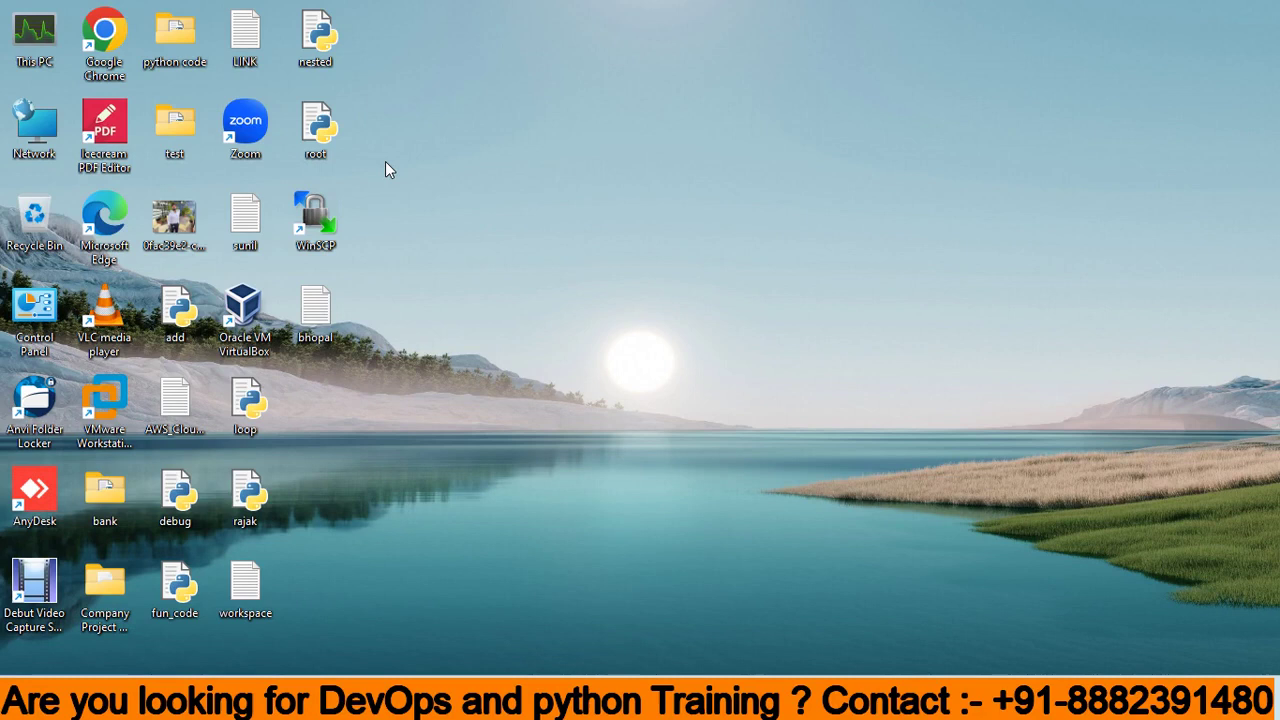
{"action": "key", "text": "super+e"}
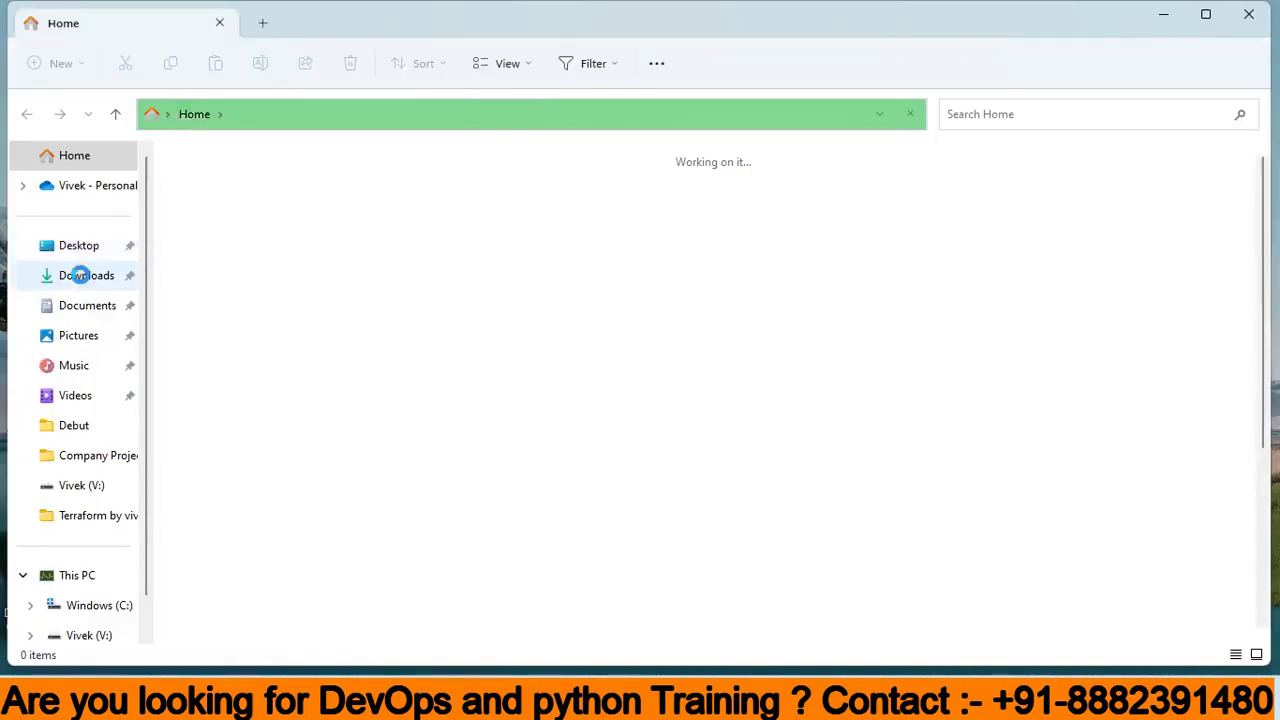
{"action": "left_click", "coordinate": [78, 284]}
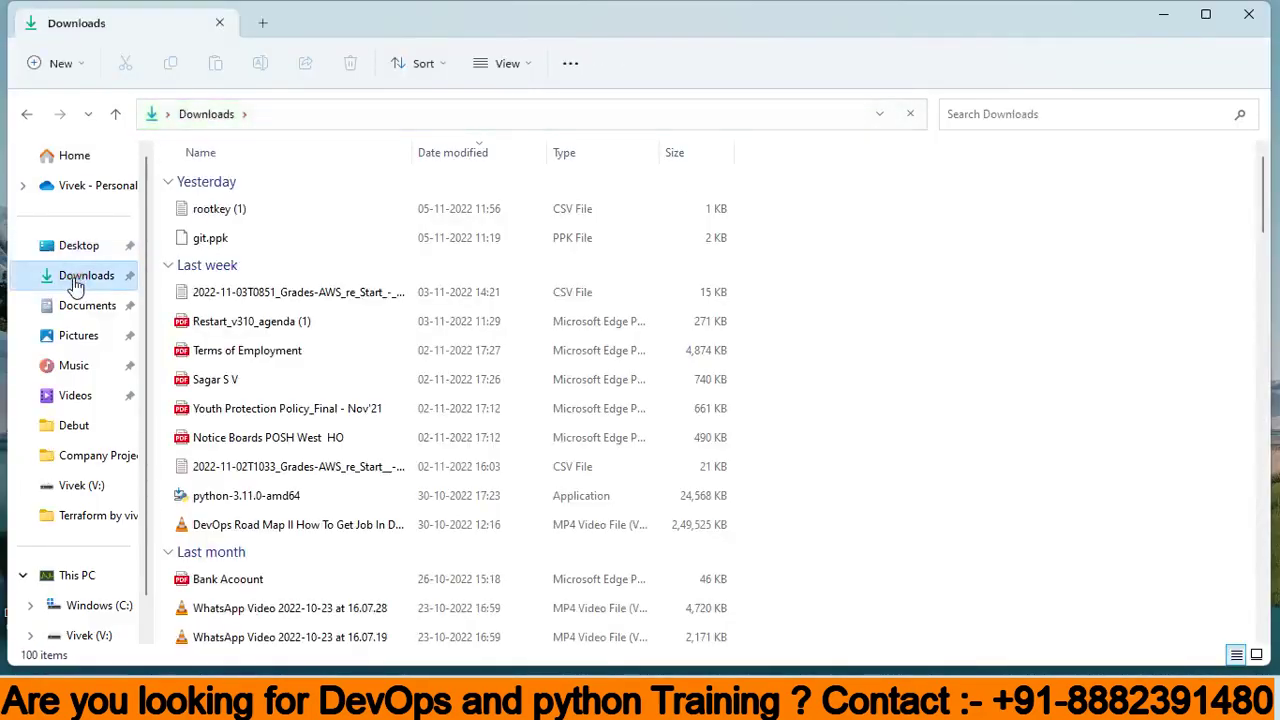
Step: Permanently delete the git.pem and git.ppk key files from Downloads, then close the folder window
{"action": "scroll", "coordinate": [370, 366], "scroll_direction": "down", "scroll_amount": 1}
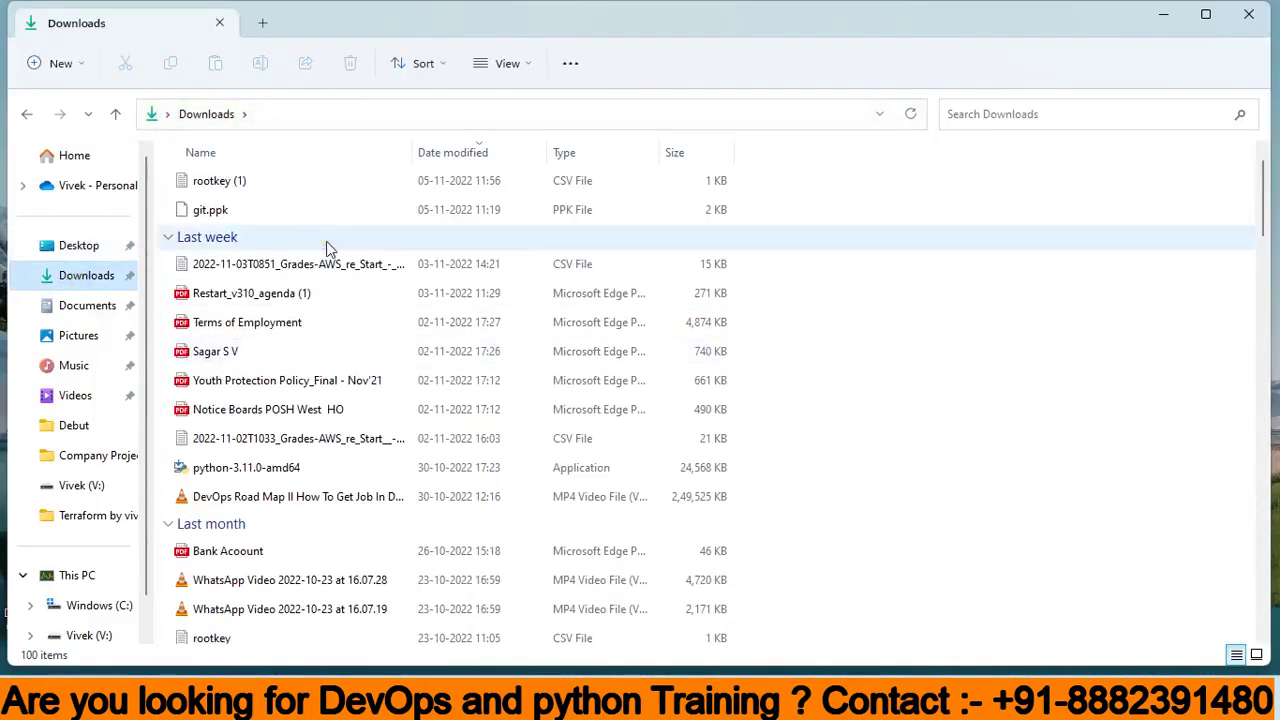
{"action": "left_click", "coordinate": [297, 220]}
{"action": "scroll", "coordinate": [330, 300], "scroll_direction": "down", "scroll_amount": 3}
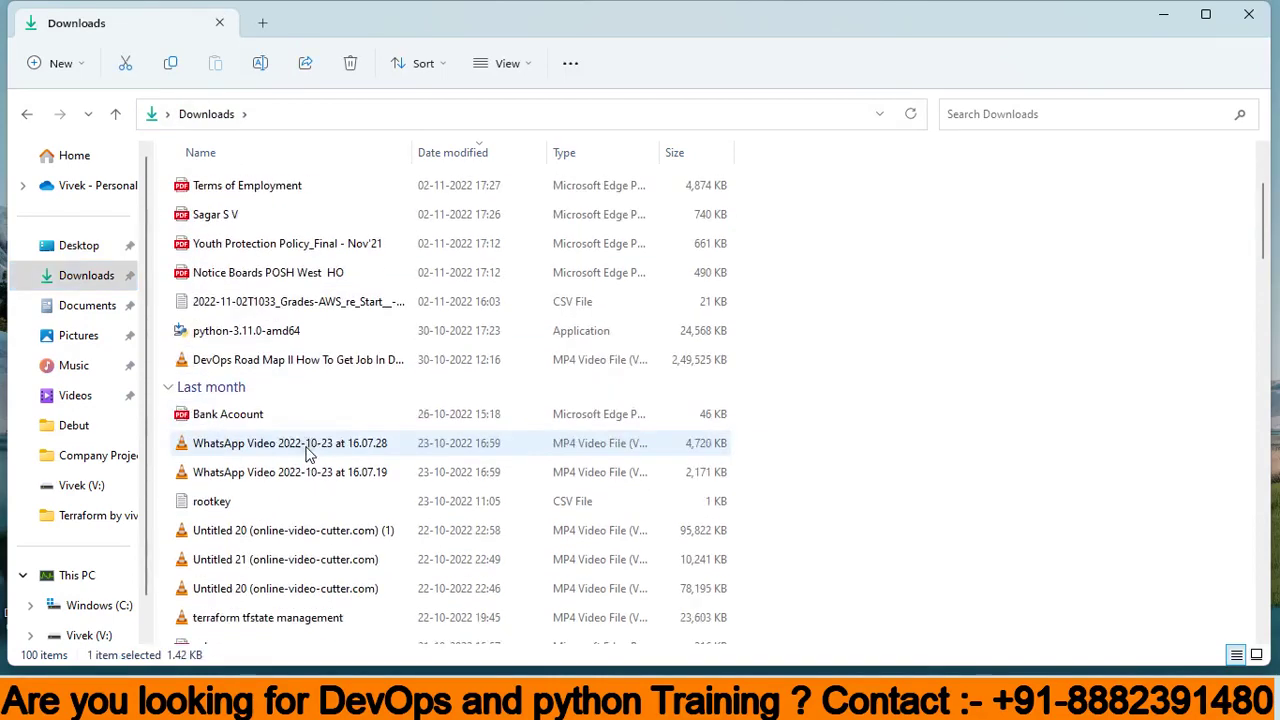
{"action": "scroll", "coordinate": [330, 300], "scroll_direction": "down", "scroll_amount": 5}
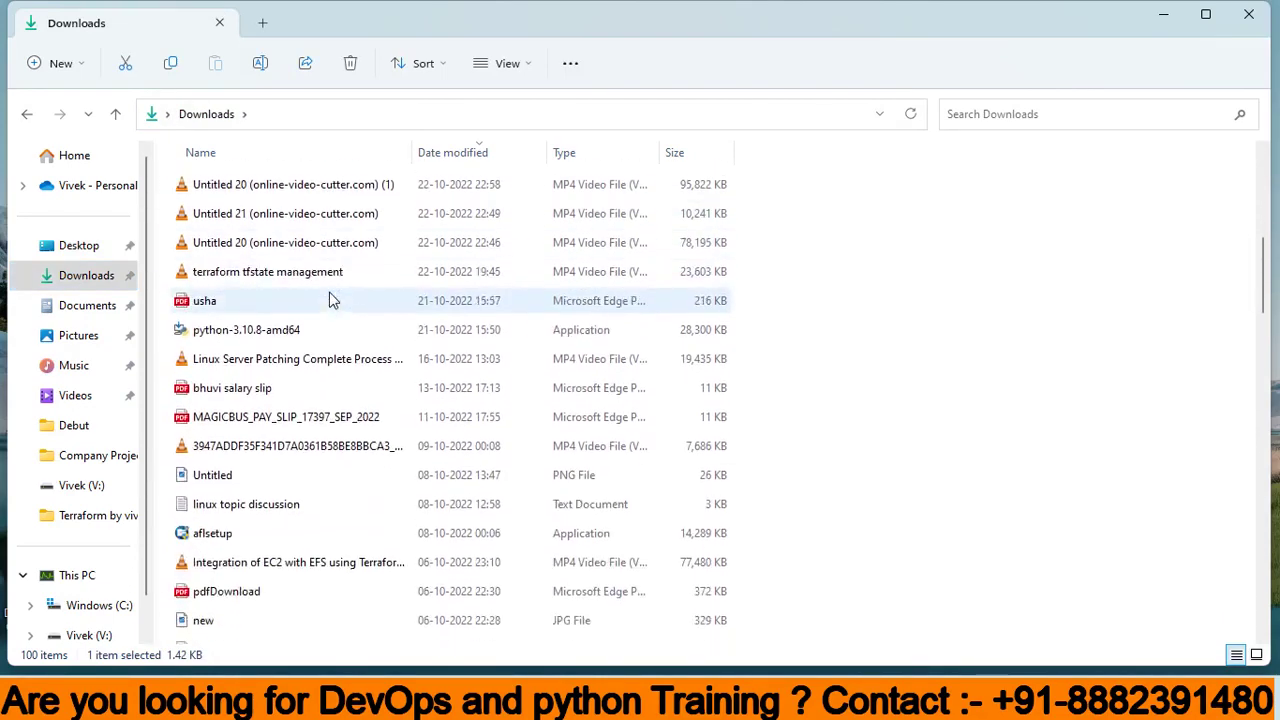
{"action": "scroll", "coordinate": [333, 300], "scroll_direction": "down", "scroll_amount": 5}
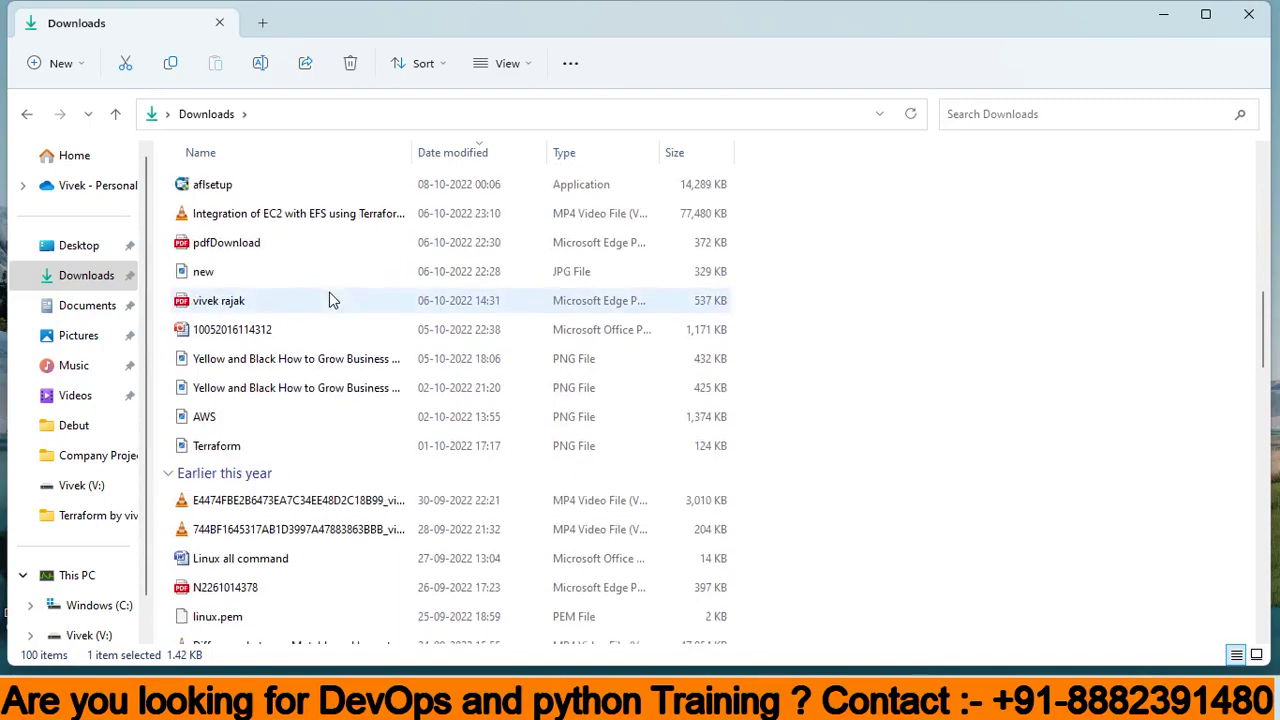
{"action": "left_click", "coordinate": [297, 360]}
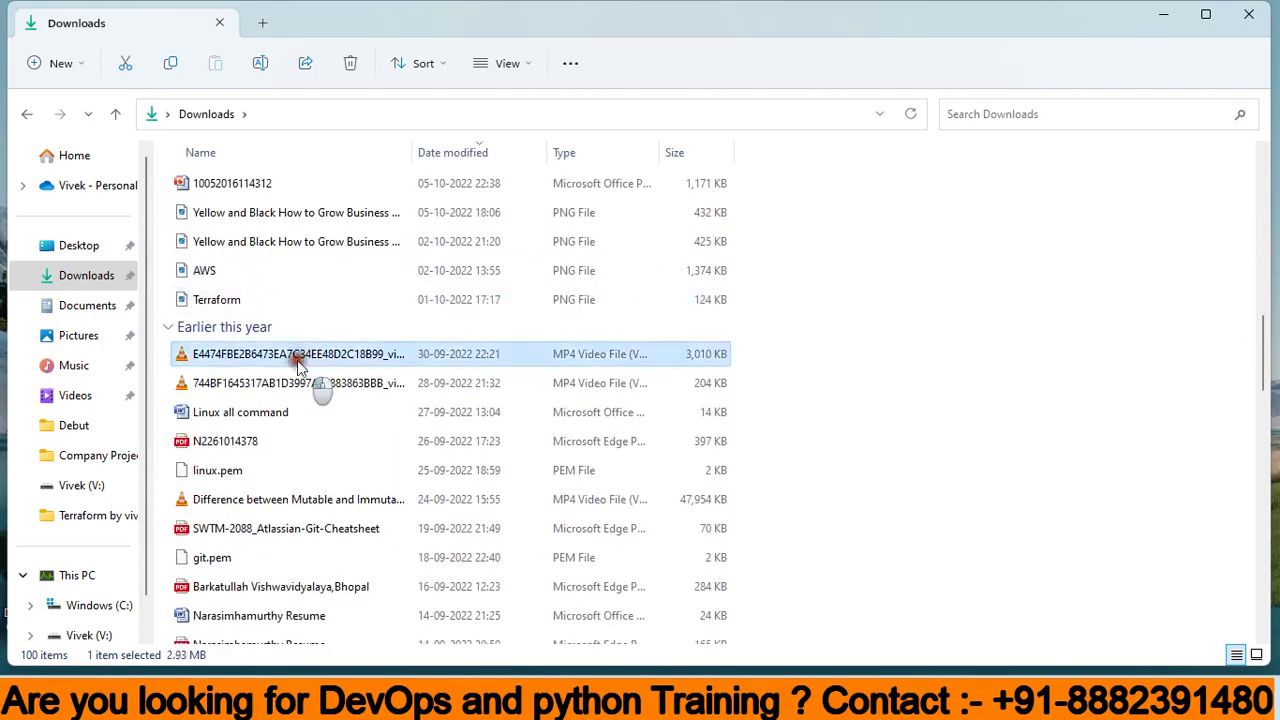
{"action": "left_click", "coordinate": [258, 564]}
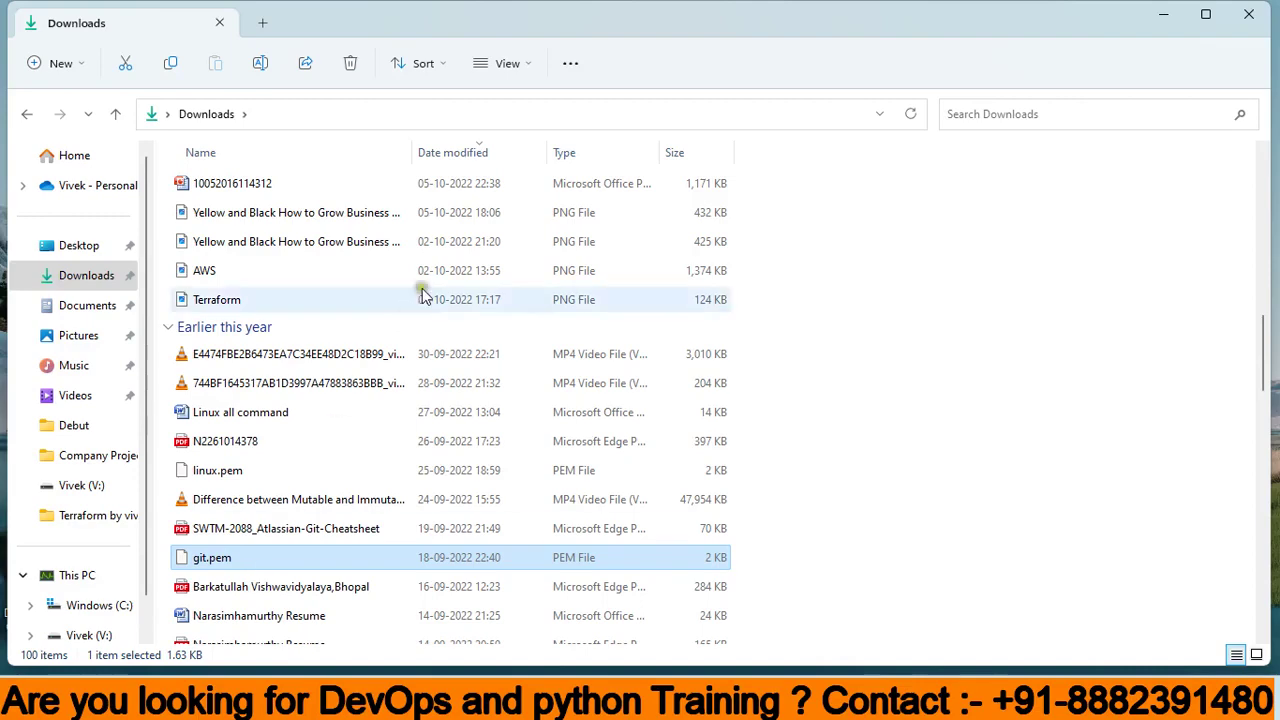
{"action": "scroll", "coordinate": [421, 293], "scroll_direction": "up", "scroll_amount": 9}
{"action": "scroll", "coordinate": [421, 293], "scroll_direction": "up", "scroll_amount": 3}
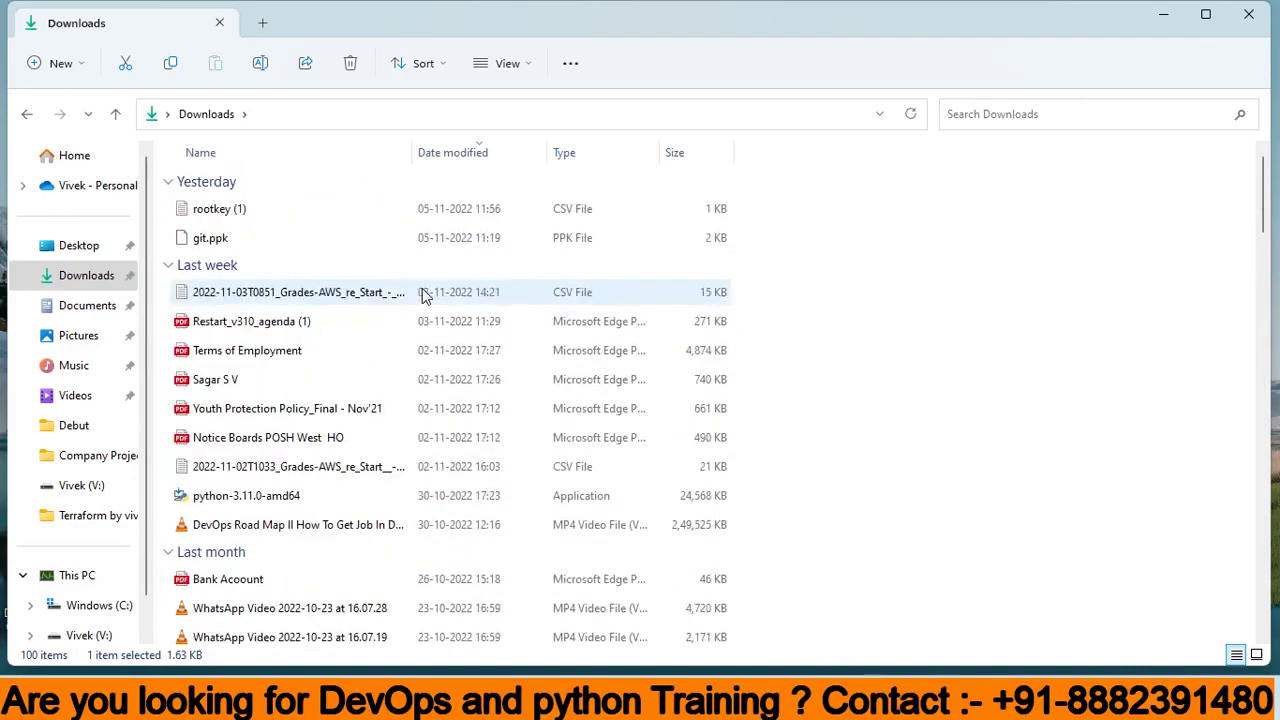
{"action": "left_click", "coordinate": [283, 251], "text": "ctrl"}
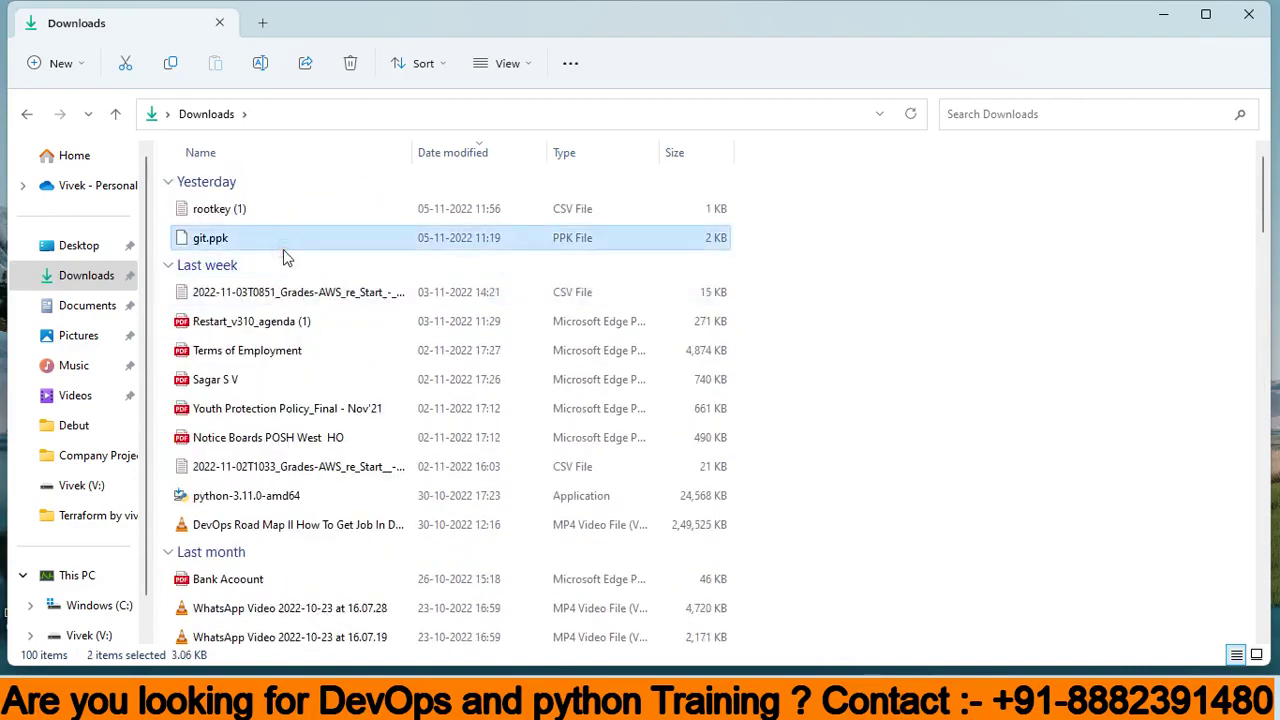
{"action": "key", "text": "shift+Delete"}
{"action": "key", "text": "Return"}
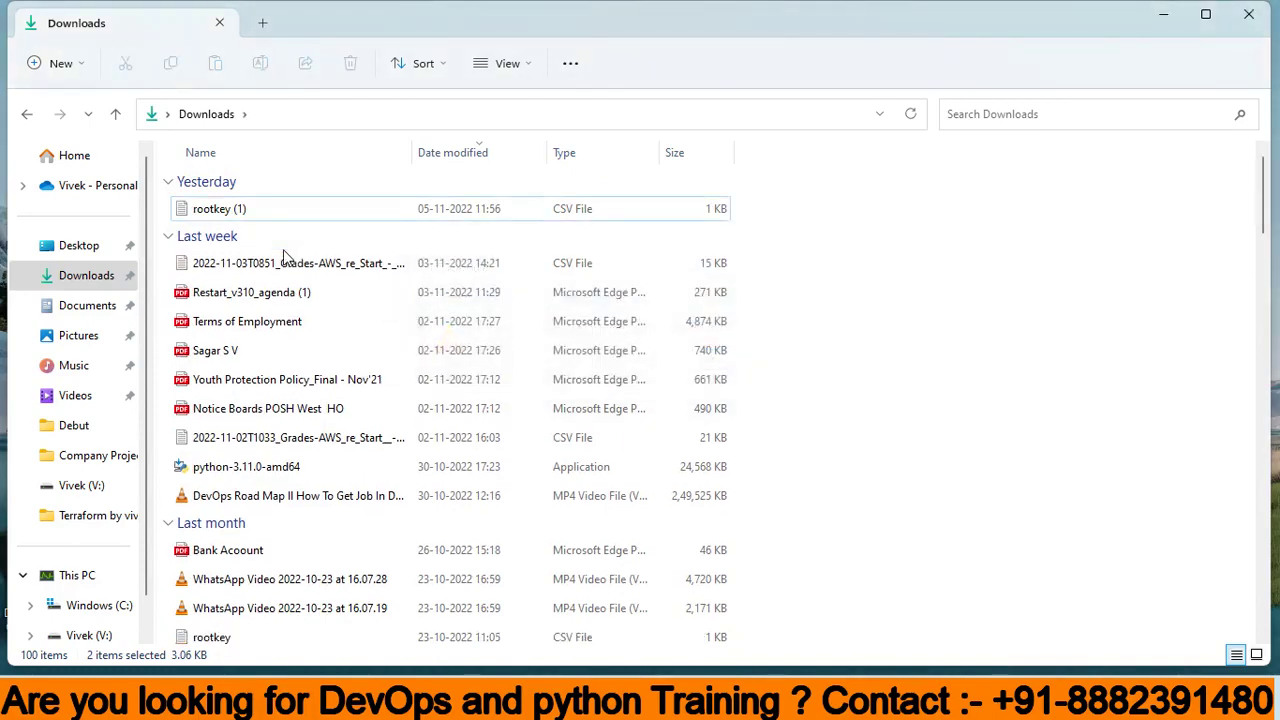
{"action": "left_click", "coordinate": [1240, 20]}
Step: Return to the EC2 console in Chrome and open the Key Pairs page under Network & Security
{"action": "left_click", "coordinate": [830, 698]}
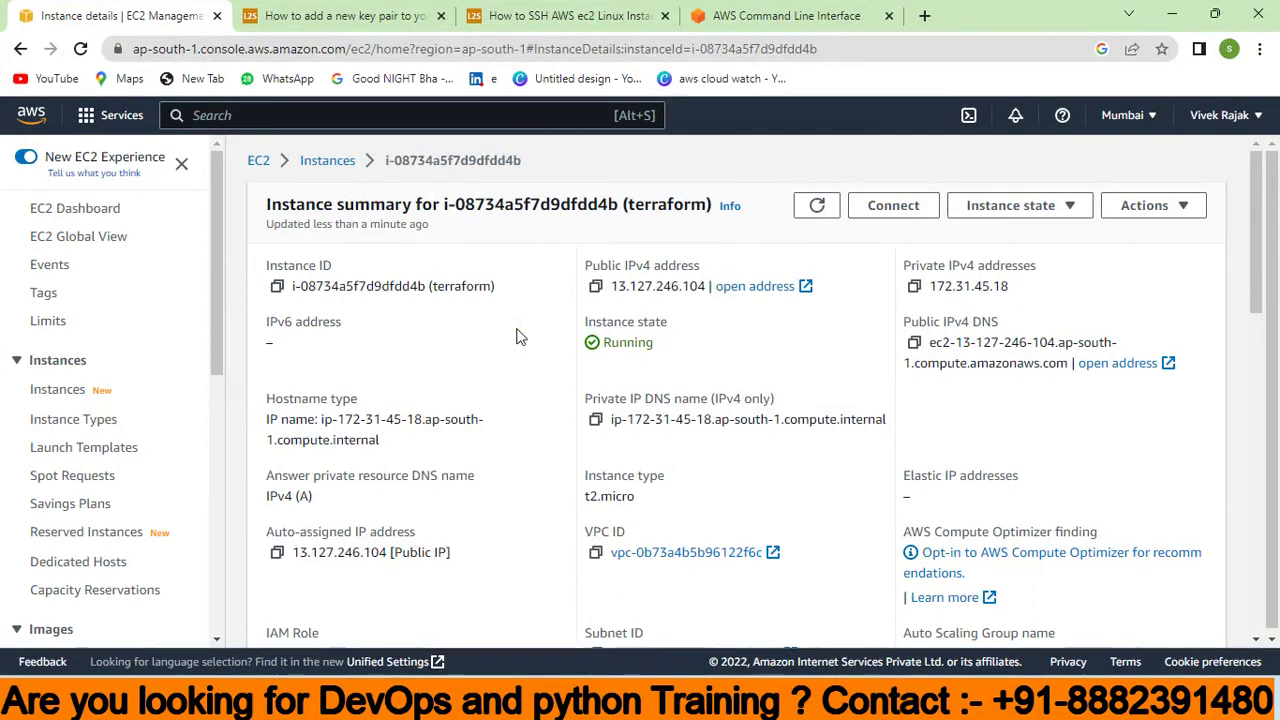
{"action": "scroll", "coordinate": [90, 455], "scroll_direction": "down", "scroll_amount": 3}
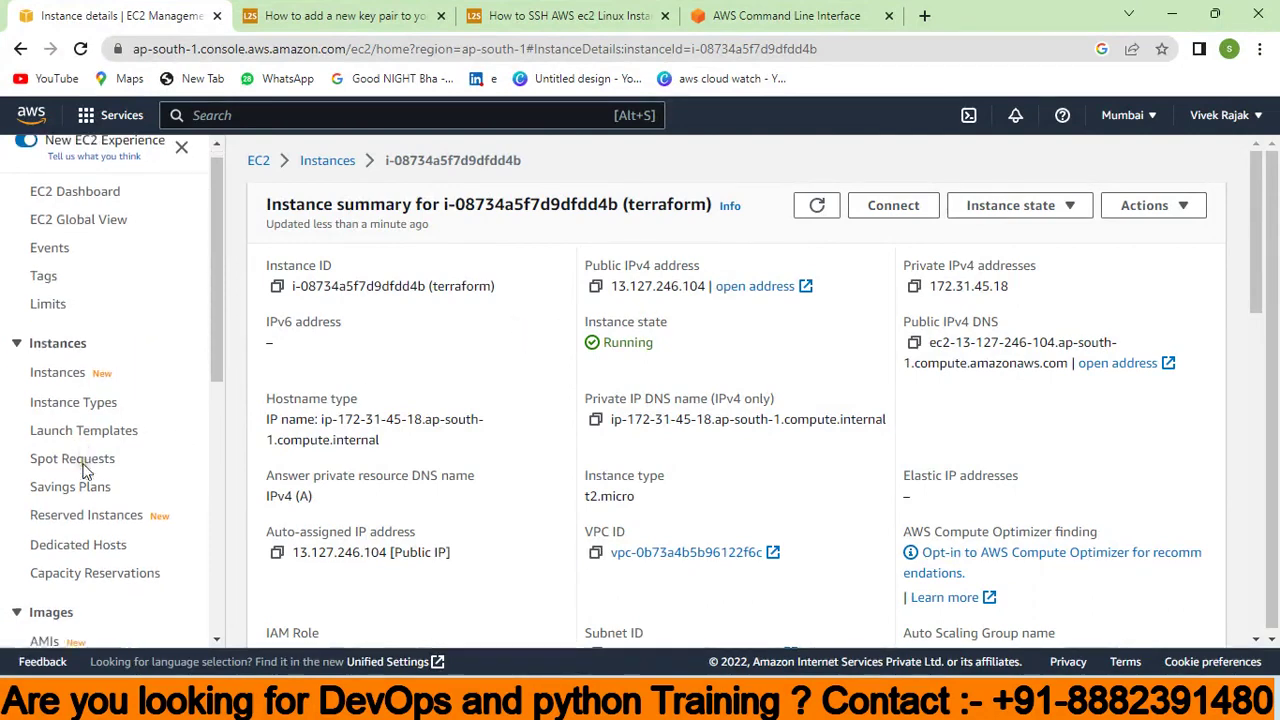
{"action": "scroll", "coordinate": [84, 470], "scroll_direction": "down", "scroll_amount": 5}
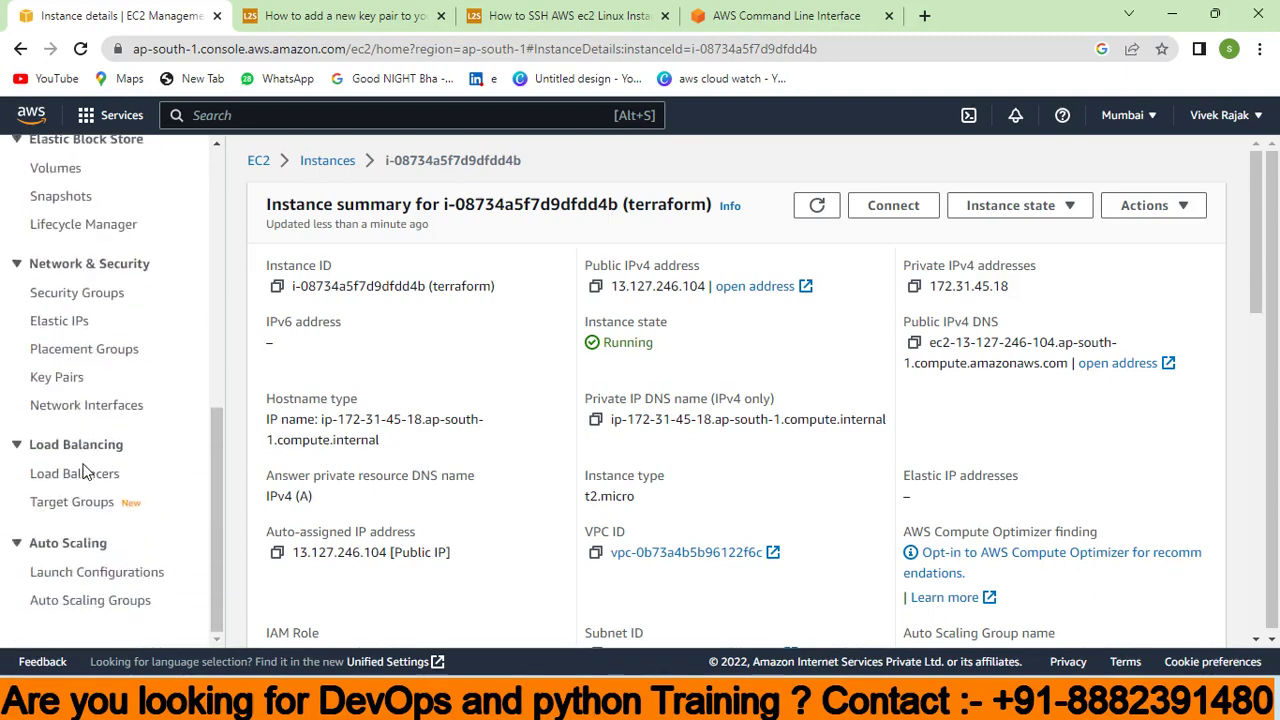
{"action": "scroll", "coordinate": [95, 330], "scroll_direction": "up", "scroll_amount": 1}
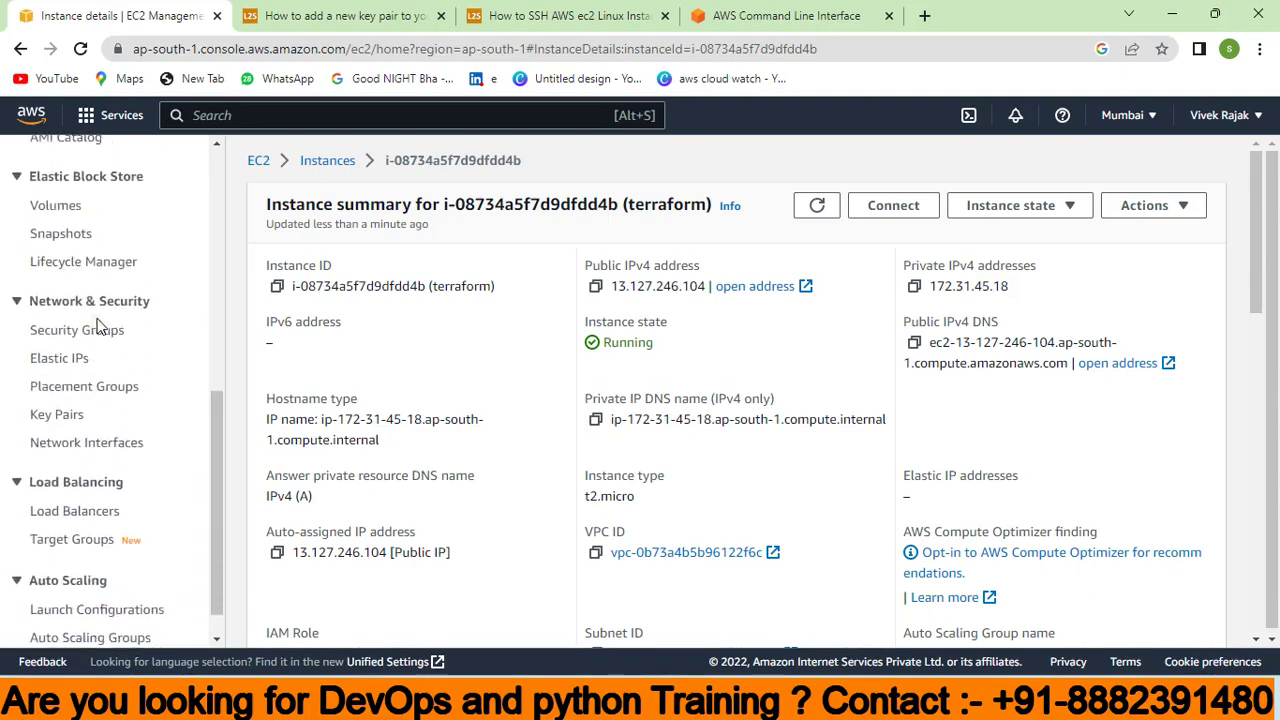
{"action": "left_click", "coordinate": [70, 425]}
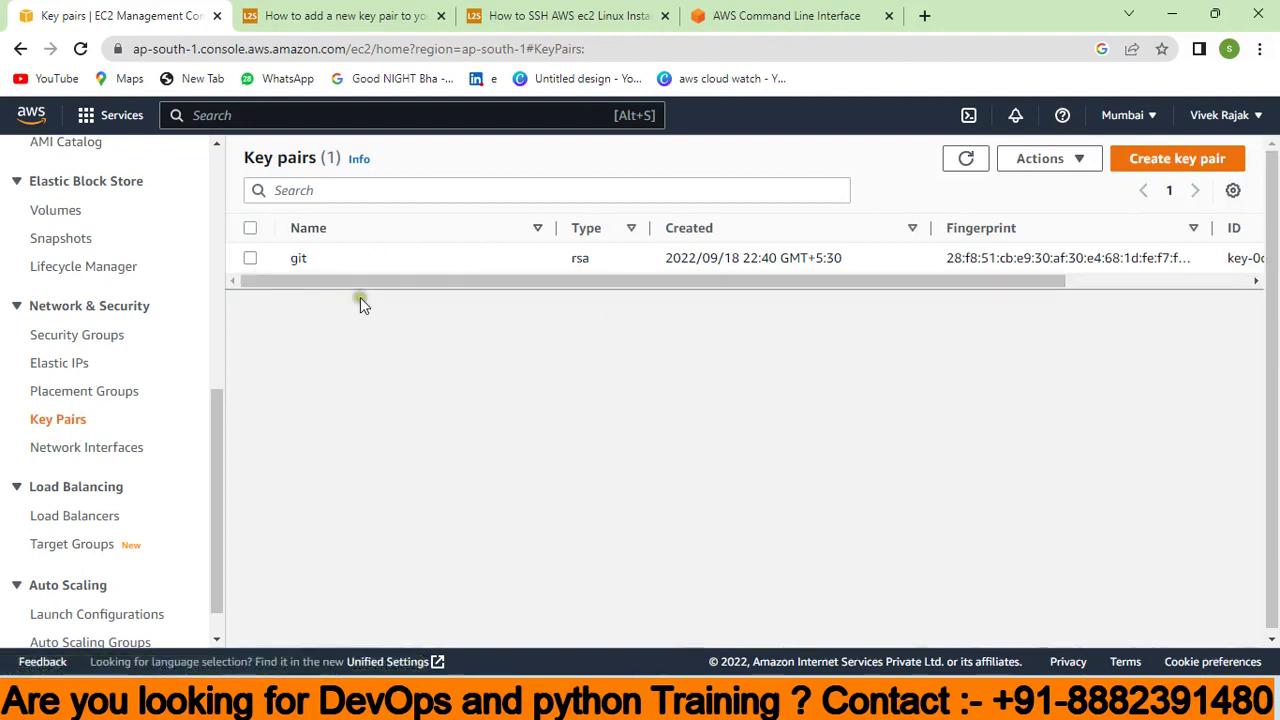
Step: Create an RSA key pair in .pem format, entering a person's first name as the key pair name
{"action": "left_click", "coordinate": [1196, 156]}
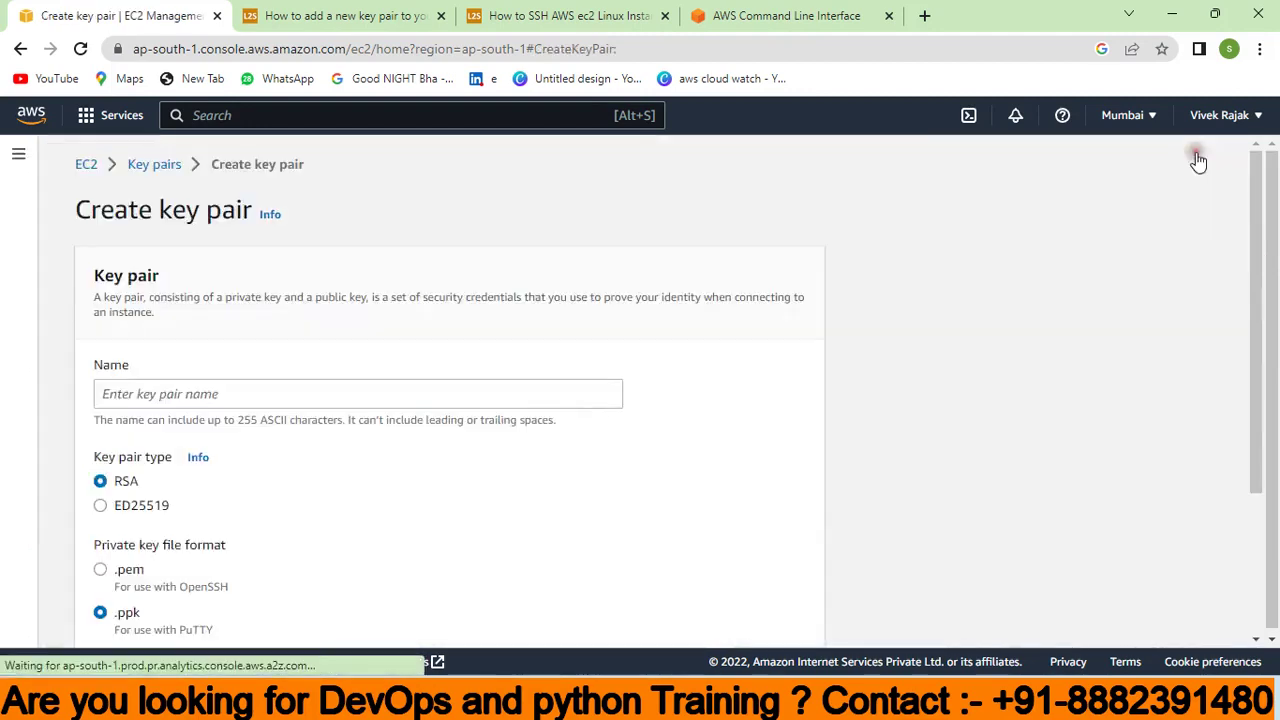
{"action": "left_click", "coordinate": [377, 401]}
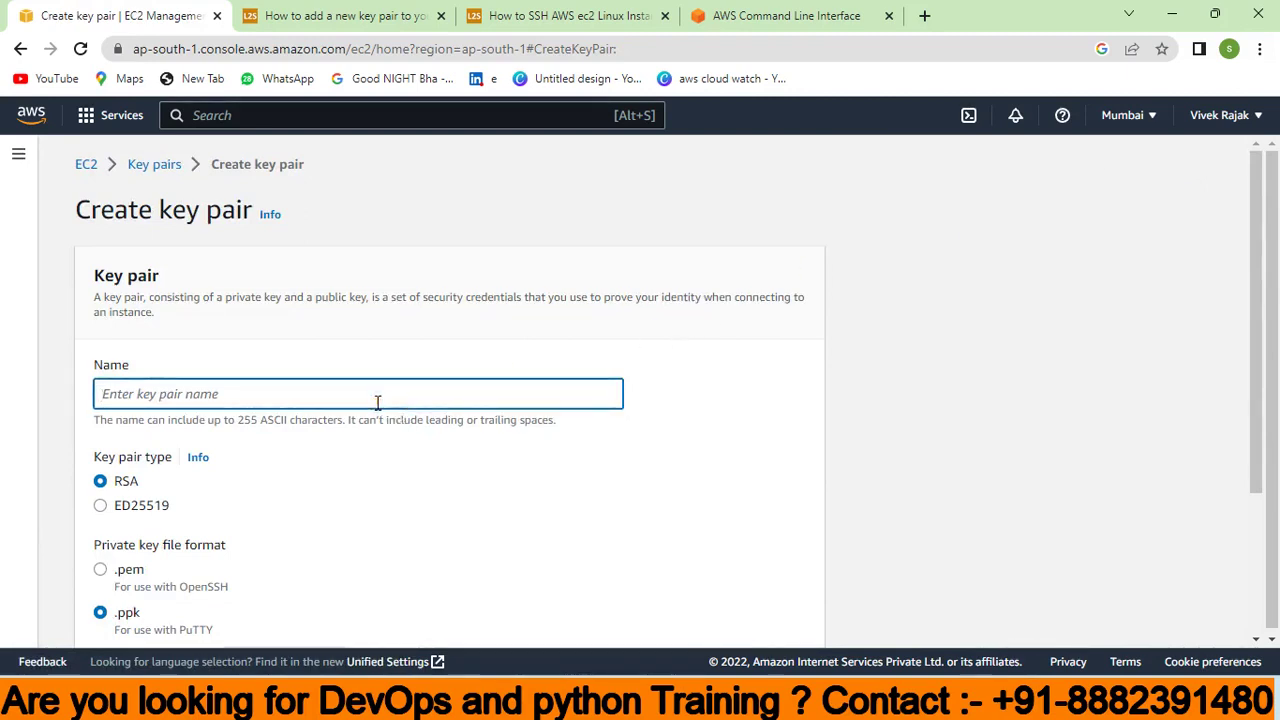
{"action": "type", "text": "sunil"}
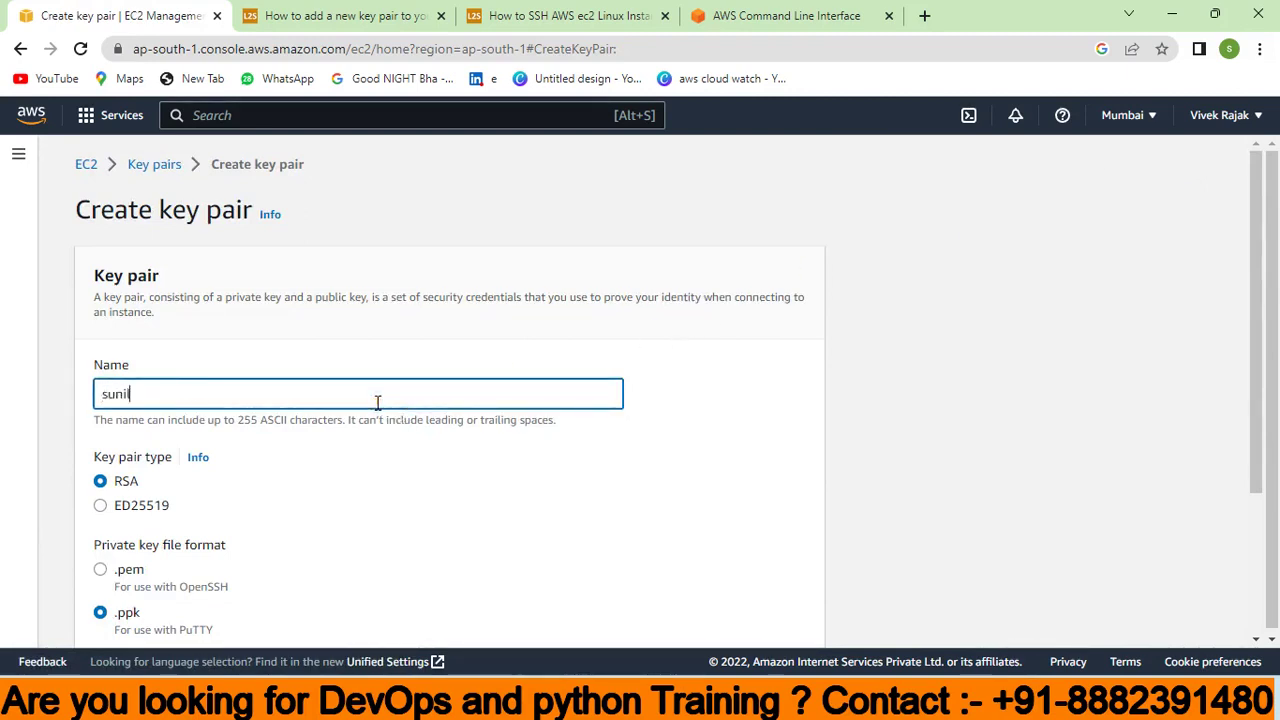
{"action": "scroll", "coordinate": [377, 401], "scroll_direction": "down", "scroll_amount": 3}
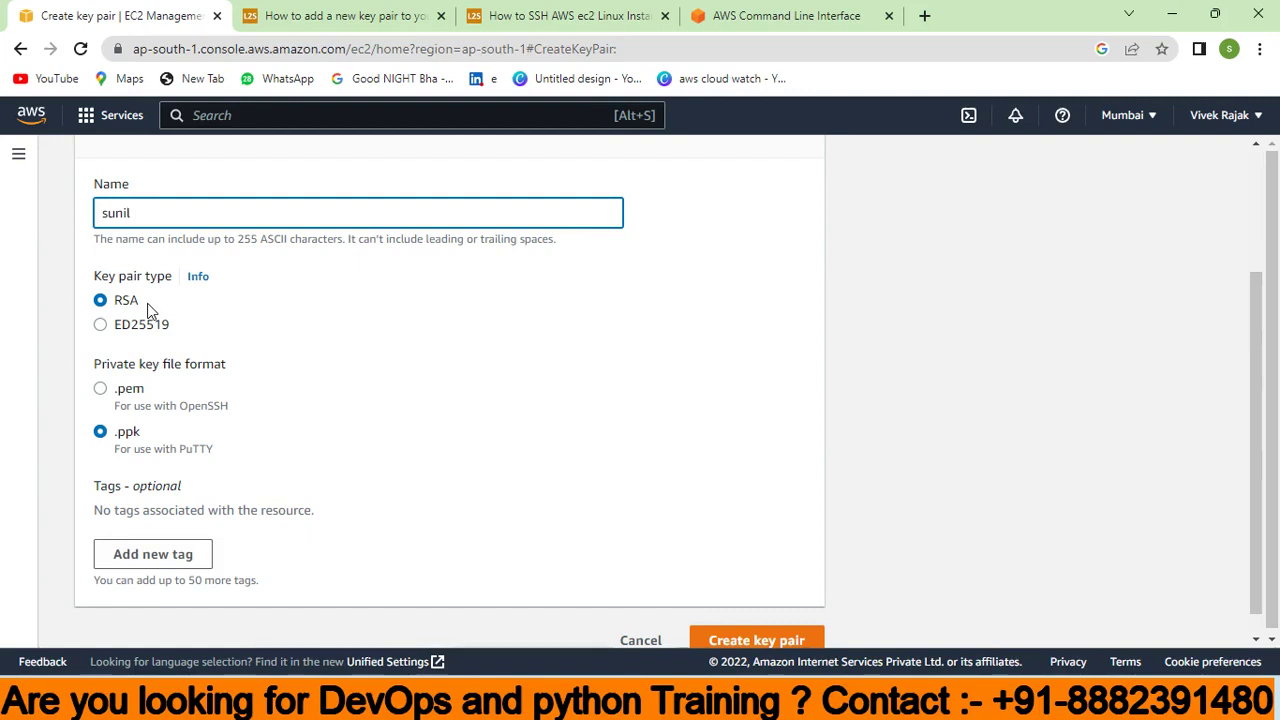
{"action": "left_click", "coordinate": [117, 375]}
{"action": "left_click", "coordinate": [100, 388]}
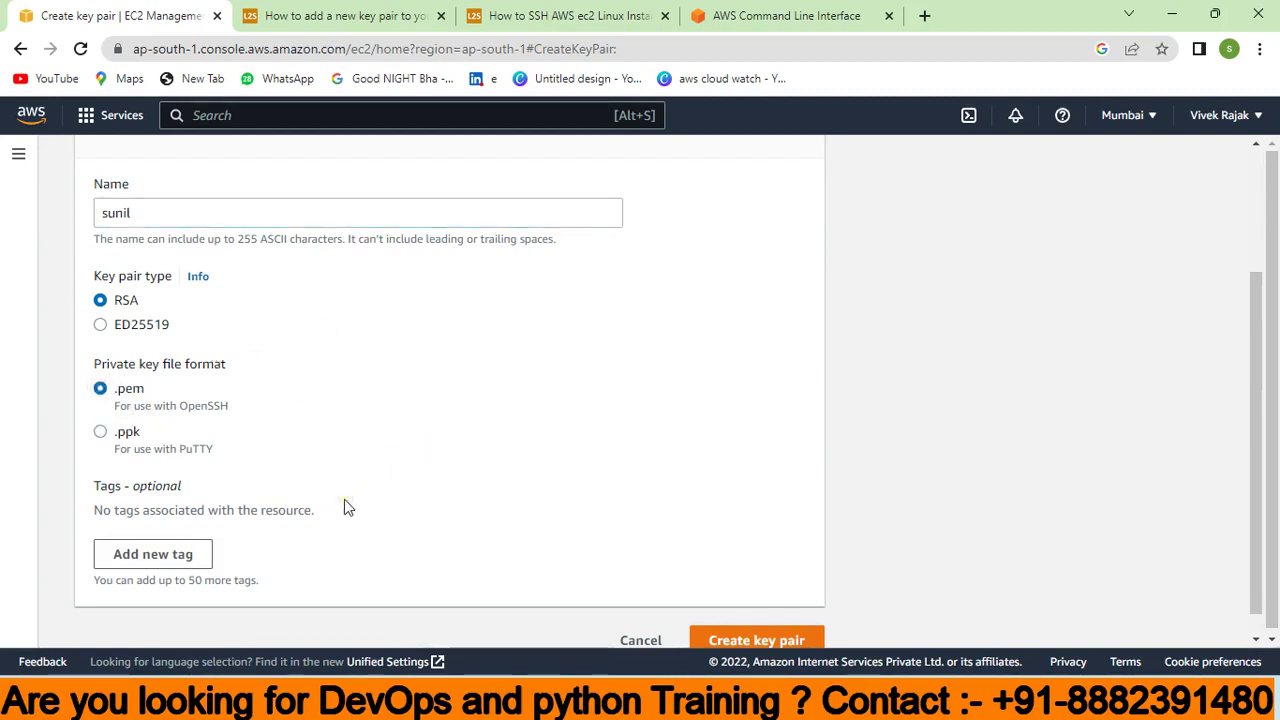
{"action": "scroll", "coordinate": [344, 499], "scroll_direction": "down", "scroll_amount": 1}
{"action": "left_click", "coordinate": [745, 622]}
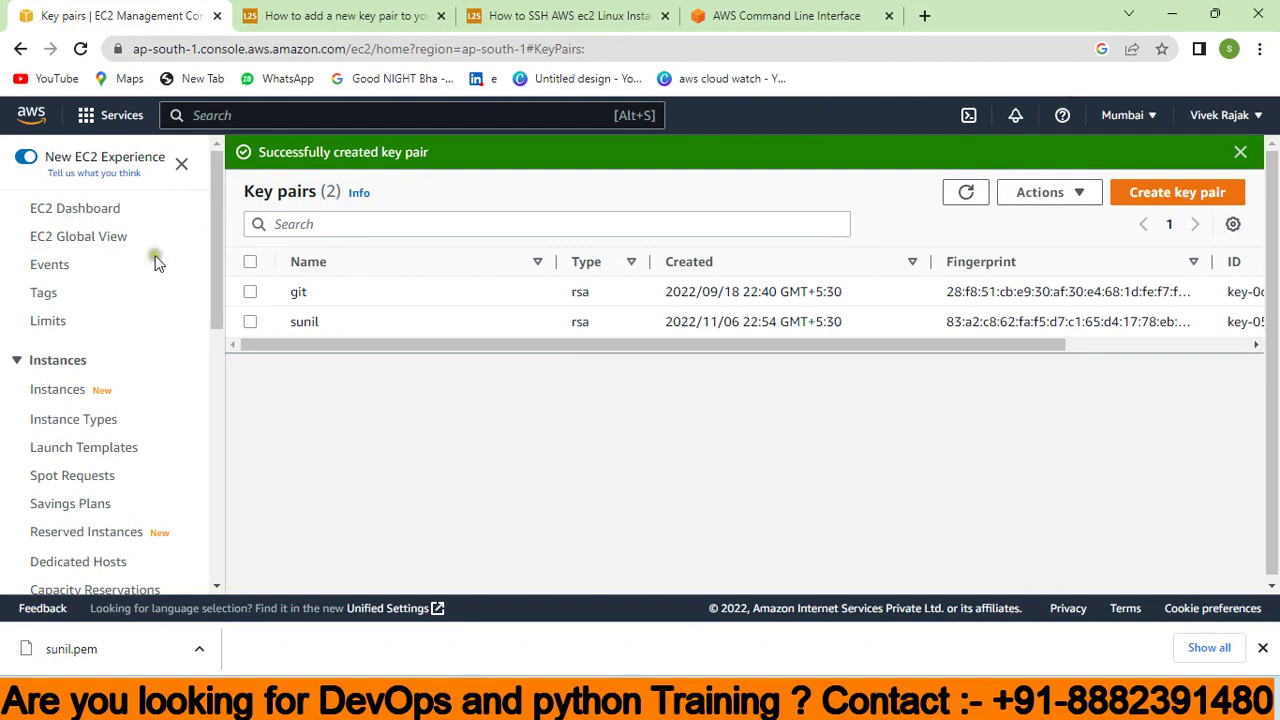
Step: Reopen the running terraform instance from the EC2 dashboard and copy its public IPv4 address
{"action": "left_click", "coordinate": [99, 212]}
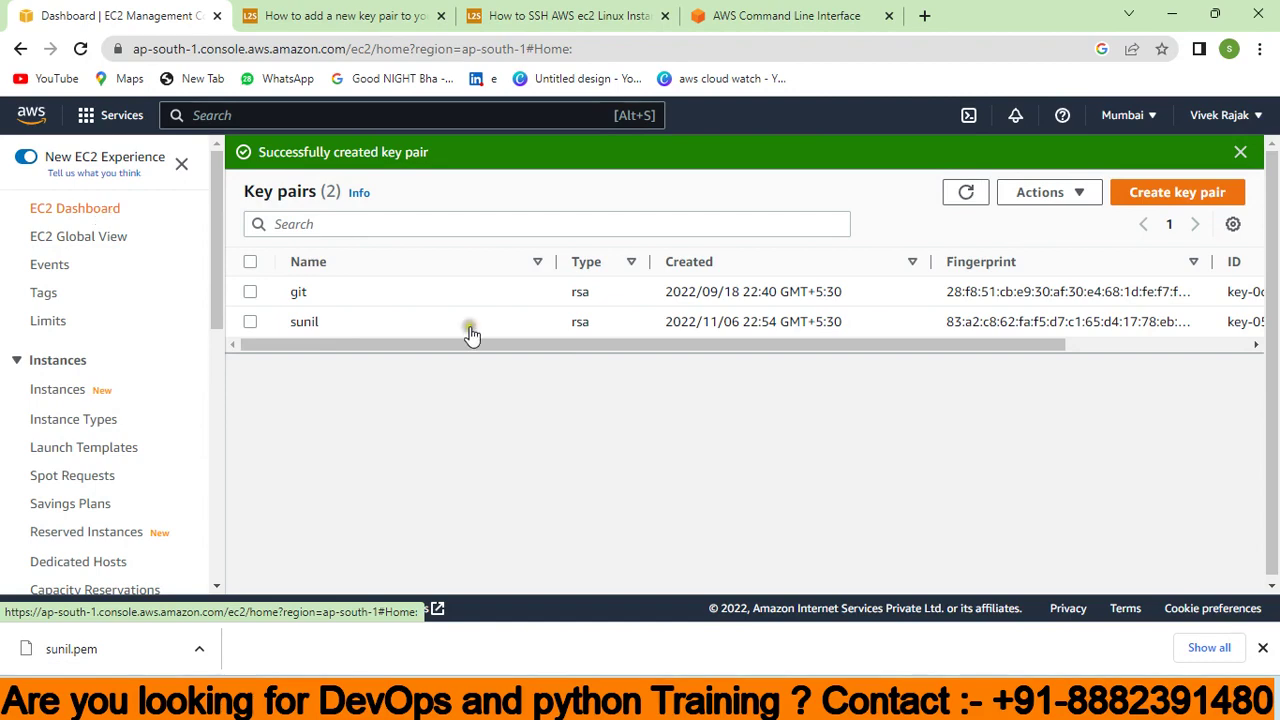
{"action": "left_click", "coordinate": [365, 277]}
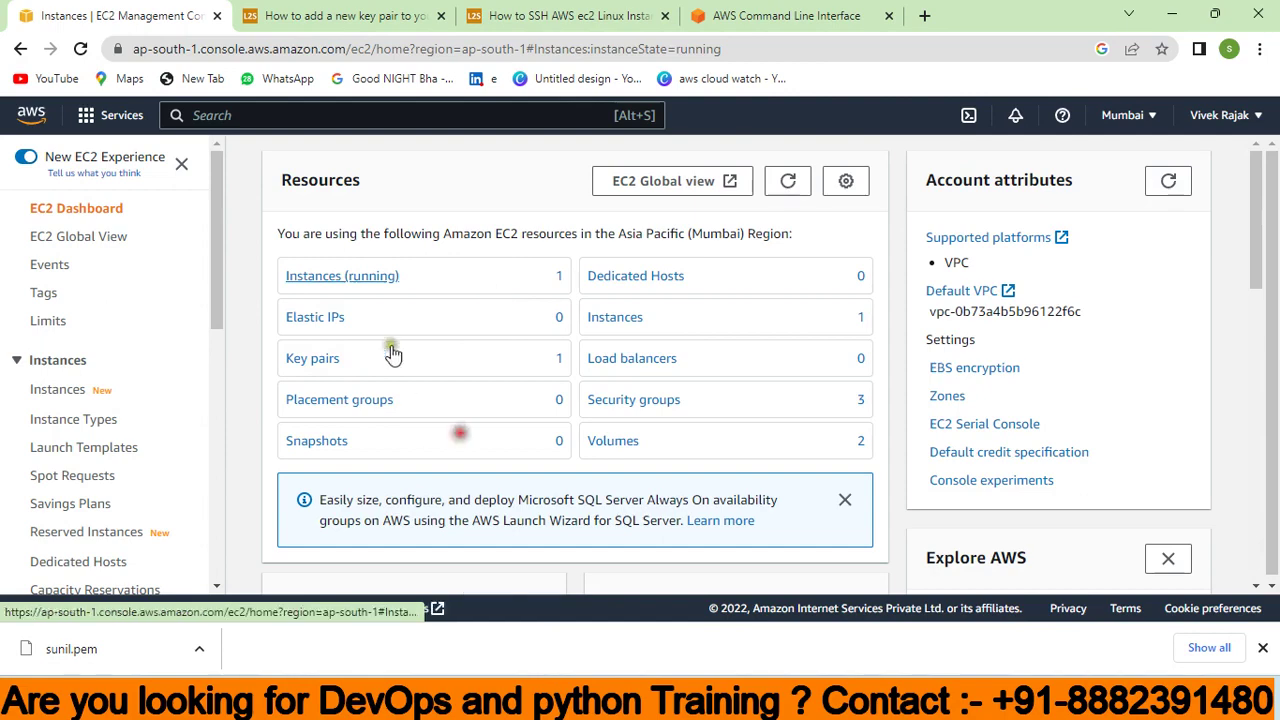
{"action": "left_click", "coordinate": [471, 292]}
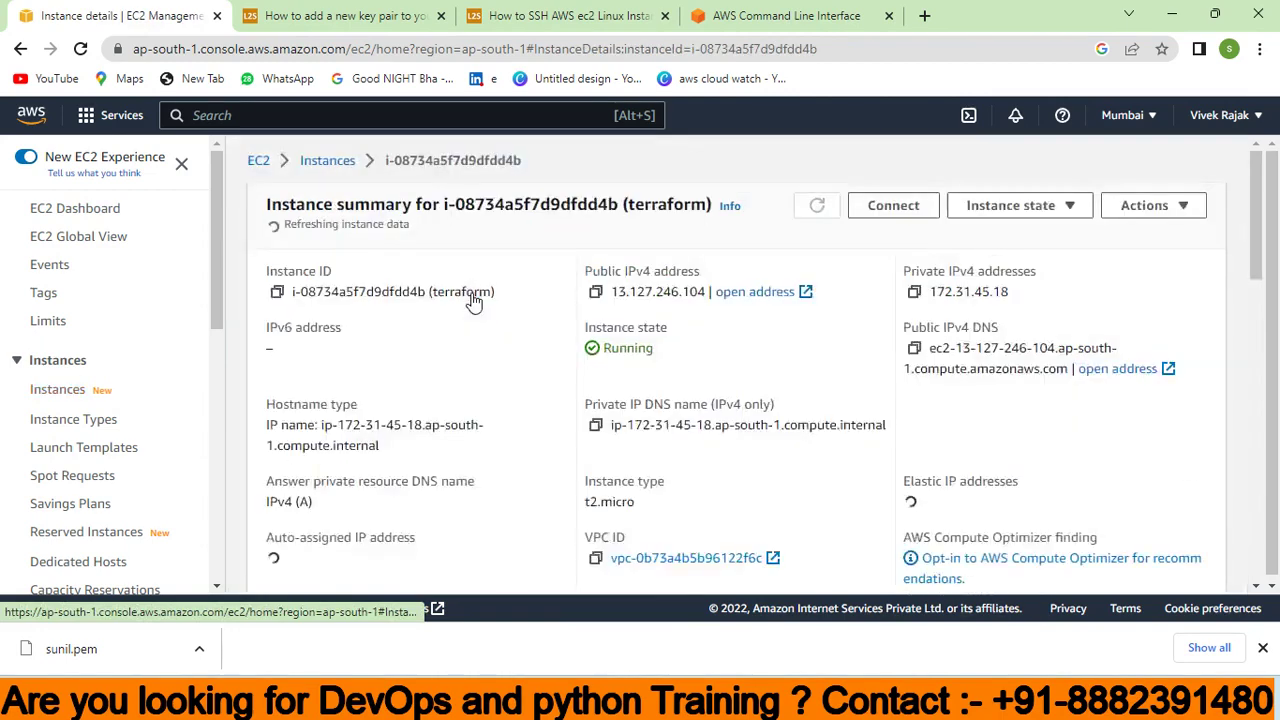
{"action": "left_click", "coordinate": [596, 289]}
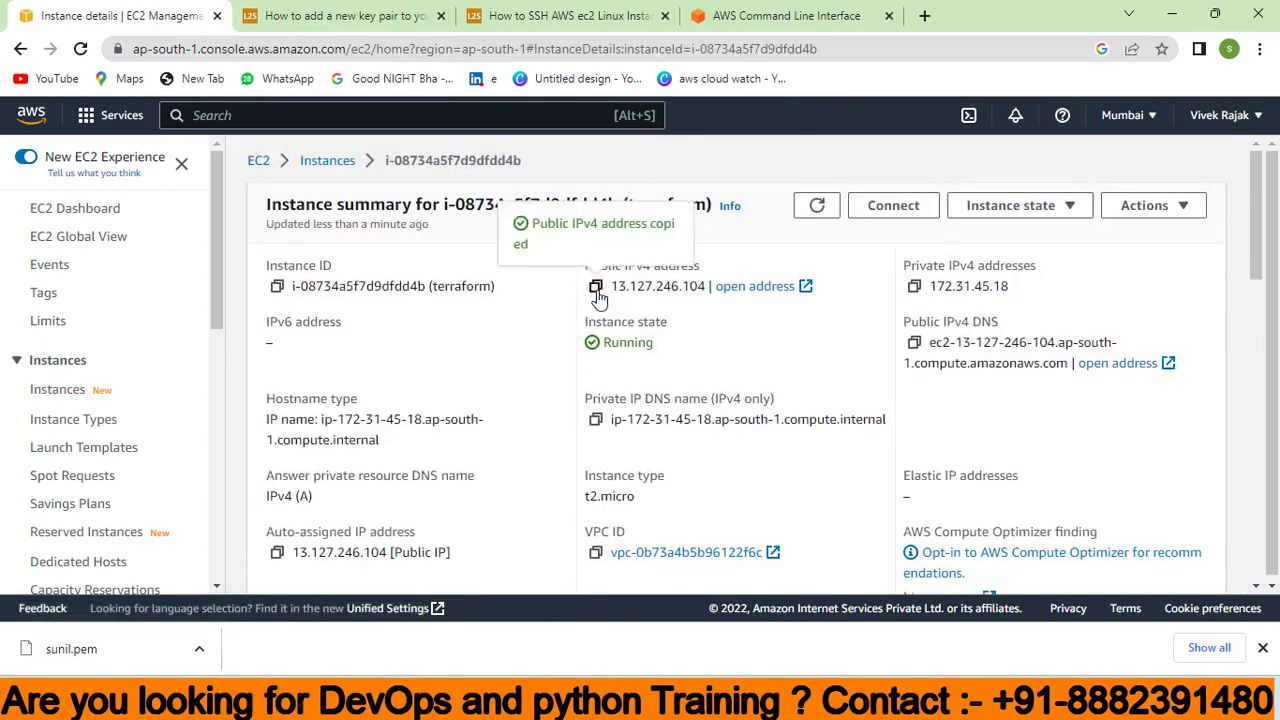
Step: Minimize the browser and launch a Windows Command Prompt with cmd
{"action": "left_click", "coordinate": [1184, 12]}
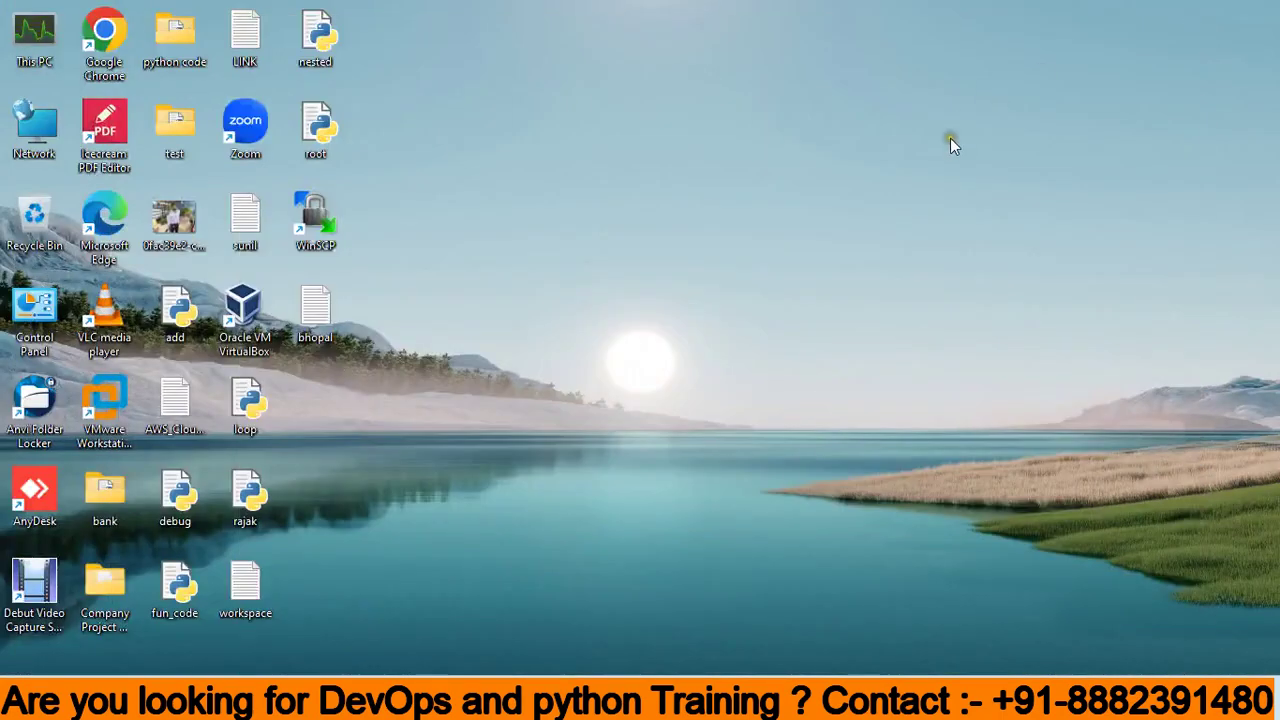
{"action": "key", "text": "super+r"}
{"action": "type", "text": "cmd"}
{"action": "key", "text": "Return"}
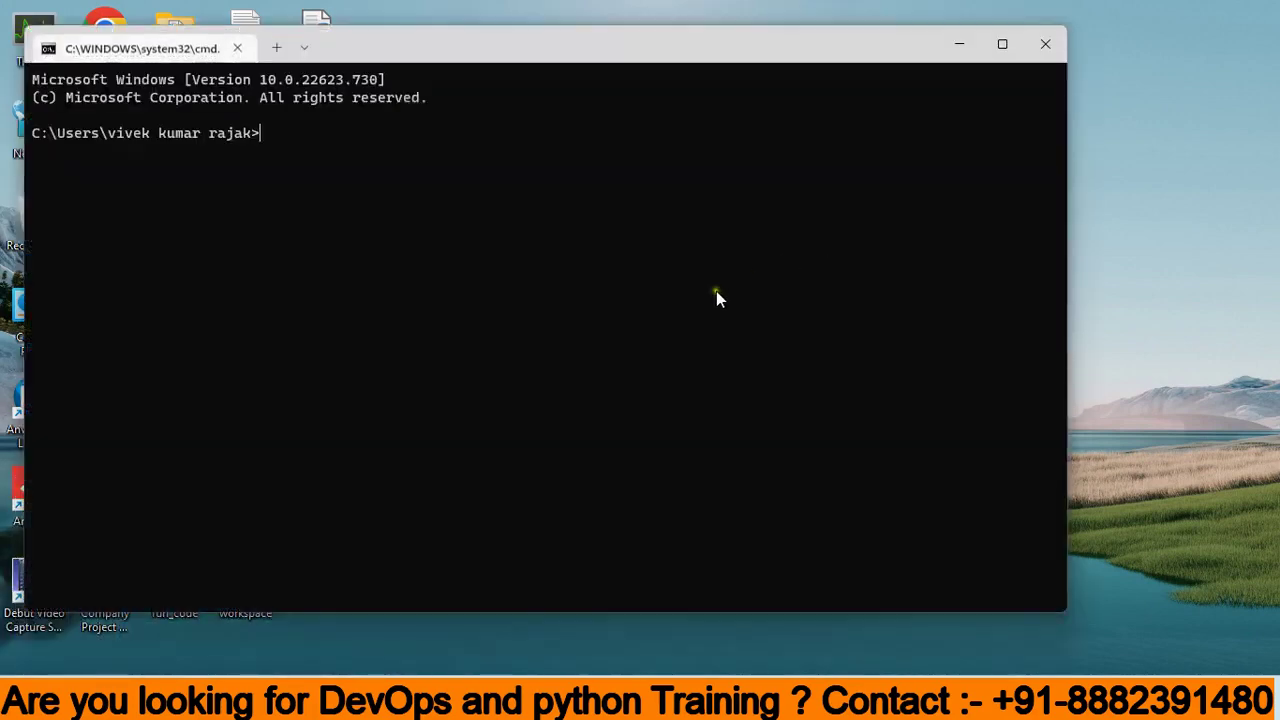
Step: Change the Command Prompt's working directory to Downloads
{"action": "type", "text": "cd dow"}
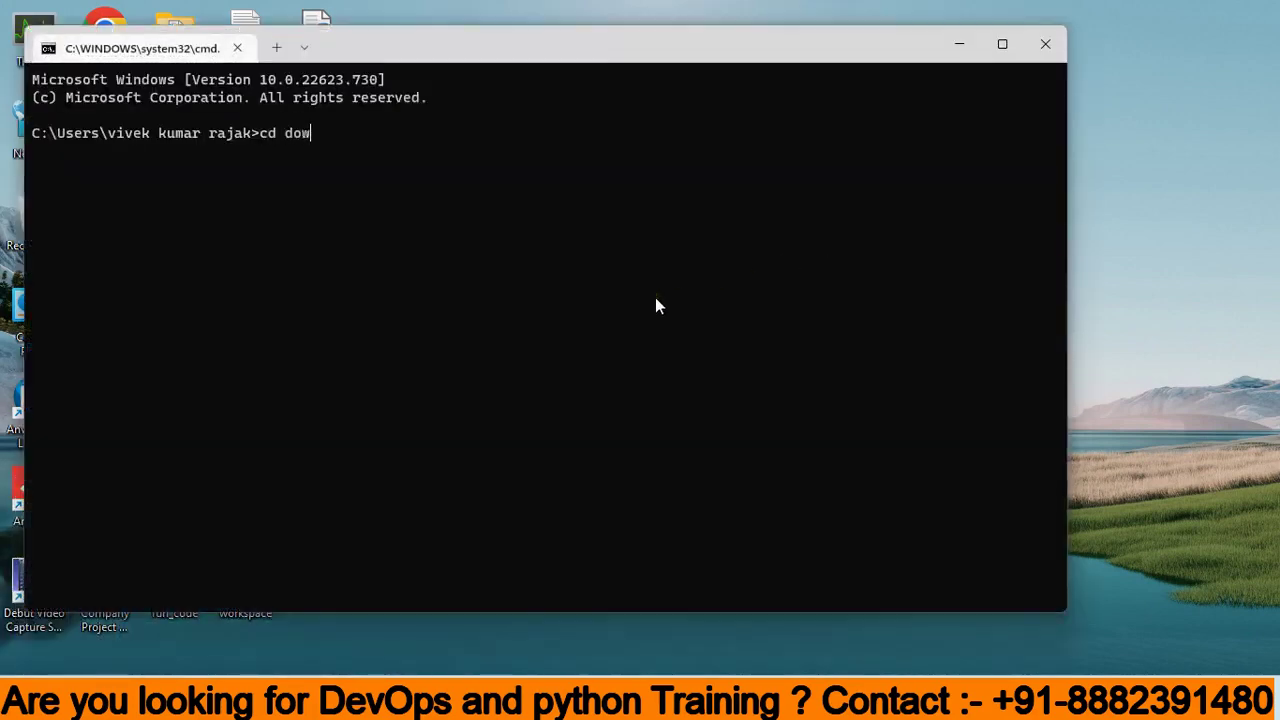
{"action": "key", "text": "Tab"}
{"action": "type", "text": "'"}
{"action": "key", "text": "Return"}
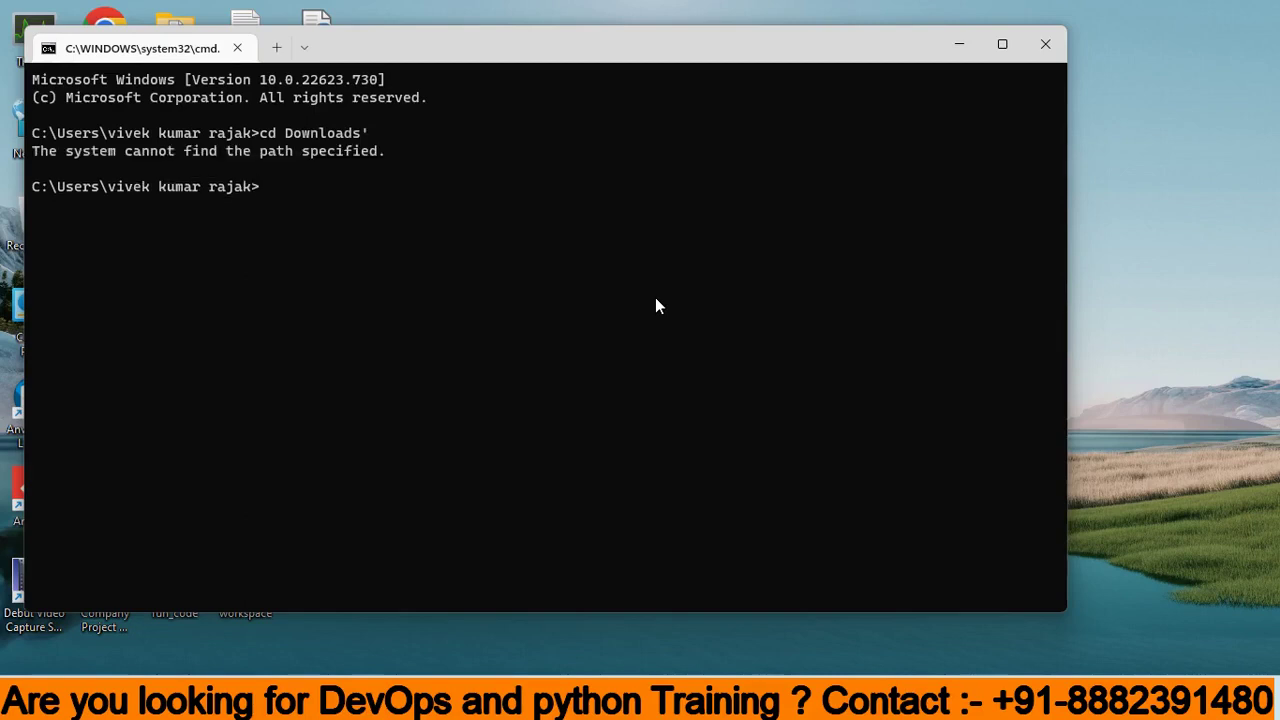
{"action": "key", "text": "Up"}
{"action": "key", "text": "Return"}
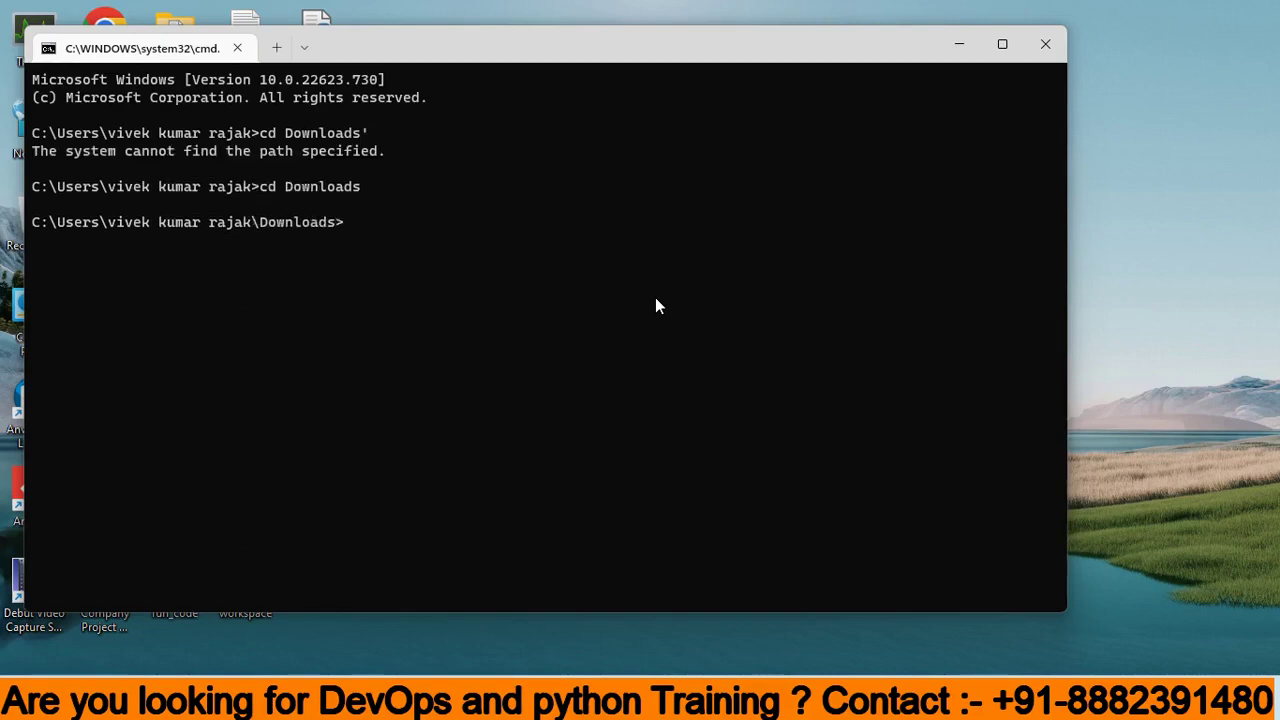
Step: Try to connect over SSH as ec2-user to the copied public IP address using the new .pem key file
{"action": "type", "text": "ssh -i sunil.pem"}
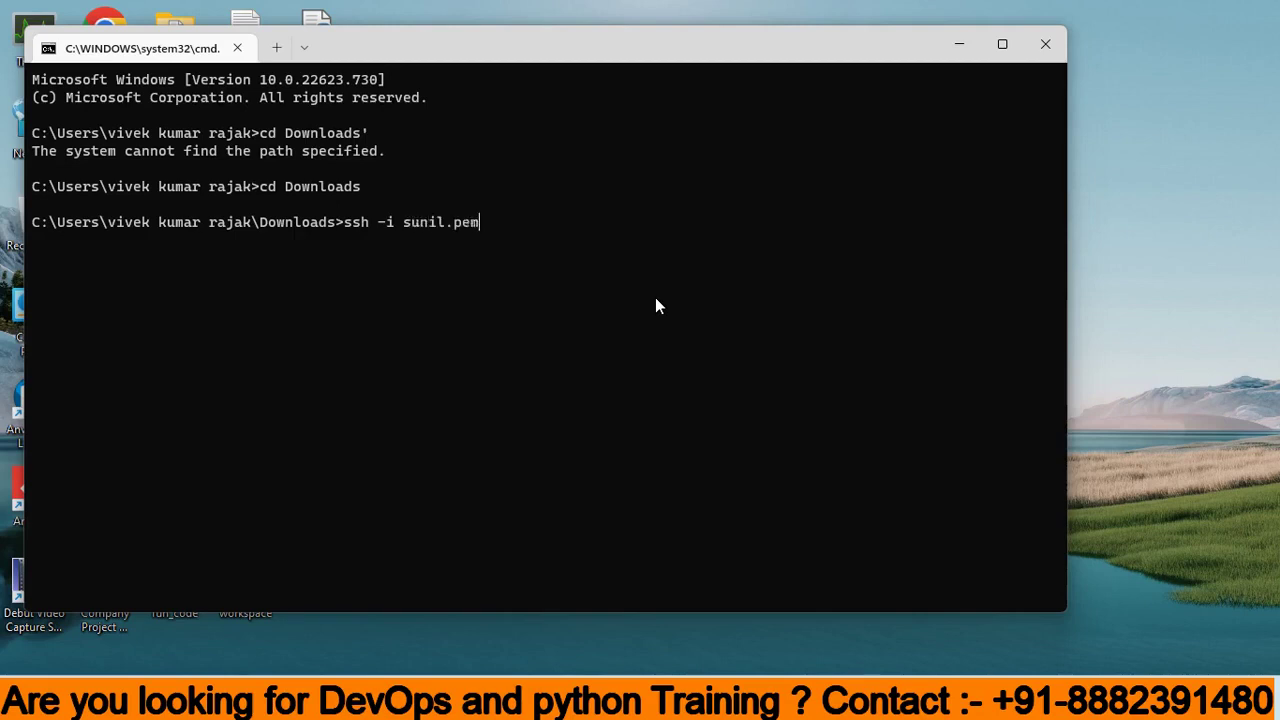
{"action": "type", "text": " ec2-user@"}
{"action": "key", "text": "ctrl+v"}
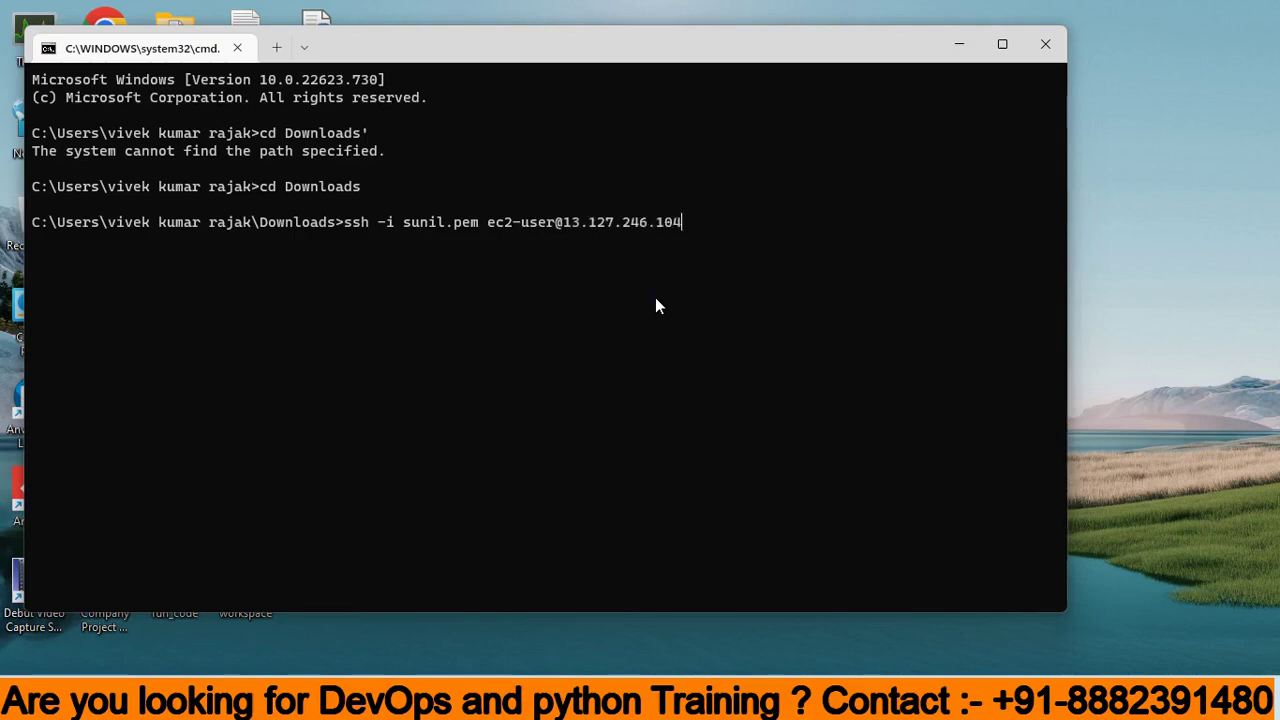
{"action": "key", "text": "Return"}
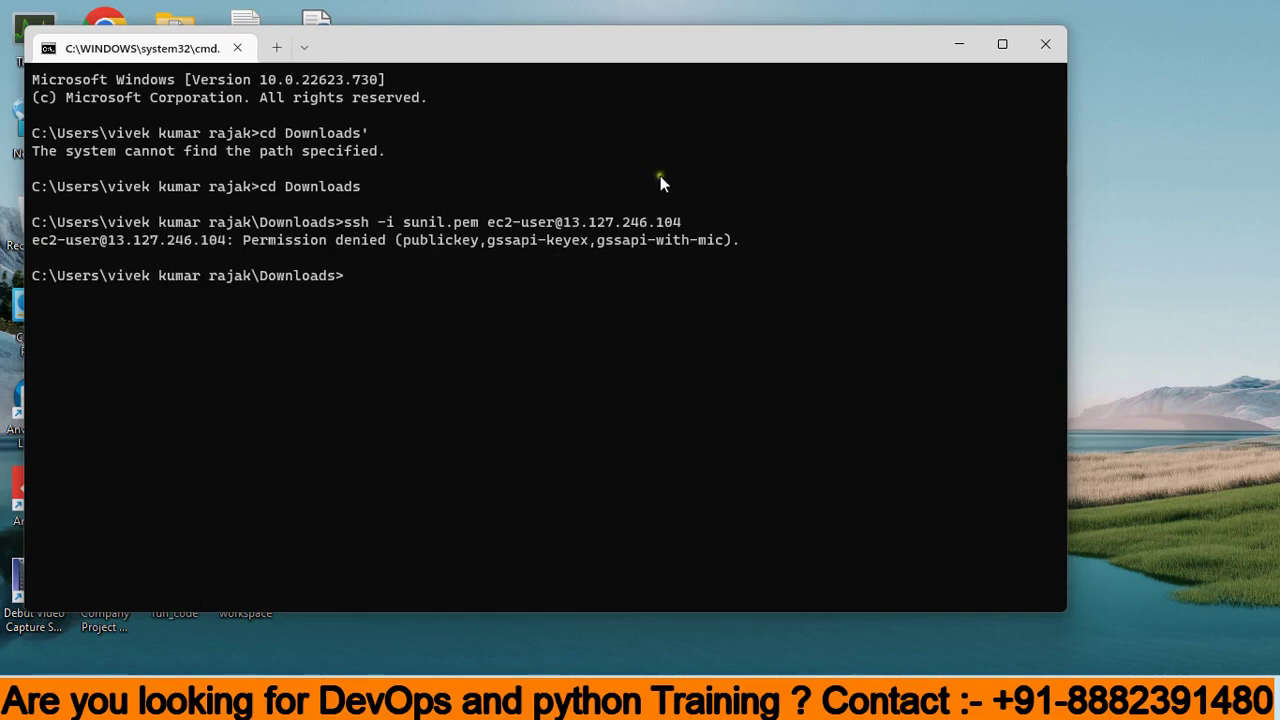
Step: Check the Downloads folder for the new .pem key file, then return to the terraform instance's details page in Chrome
{"action": "left_click", "coordinate": [970, 51]}
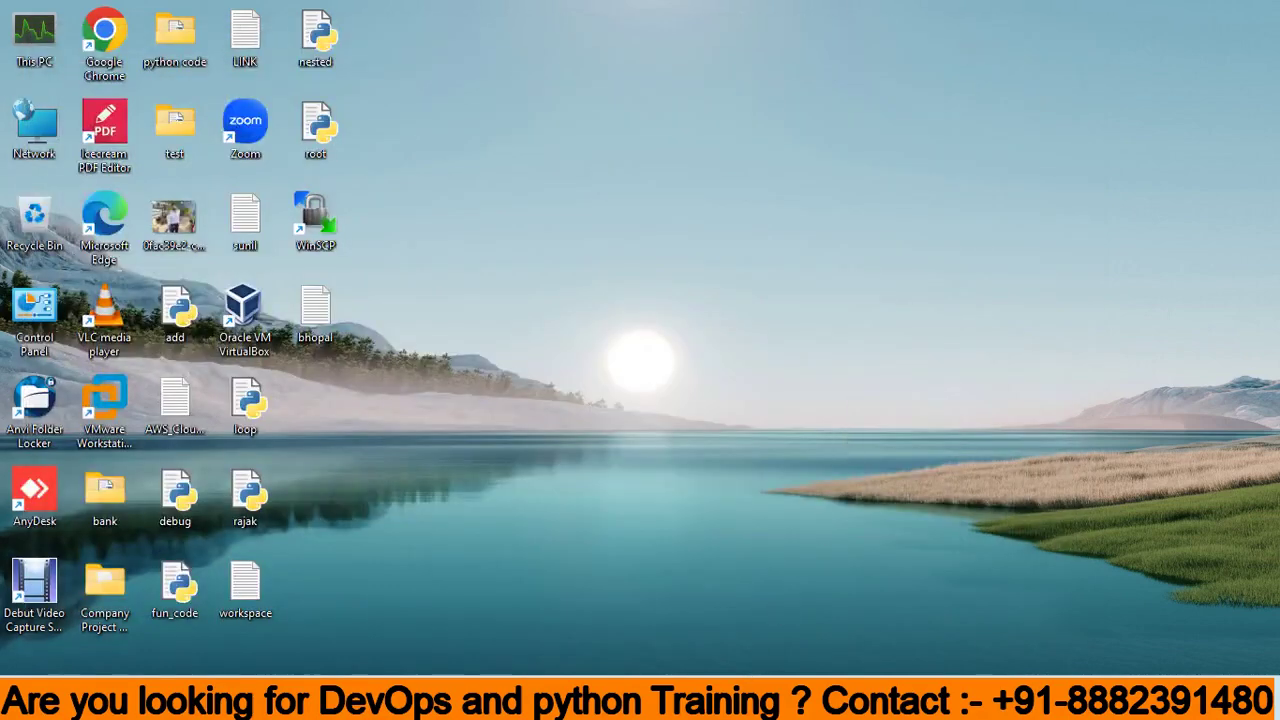
{"action": "left_click", "coordinate": [768, 702]}
{"action": "scroll", "coordinate": [83, 533], "scroll_direction": "down", "scroll_amount": 8}
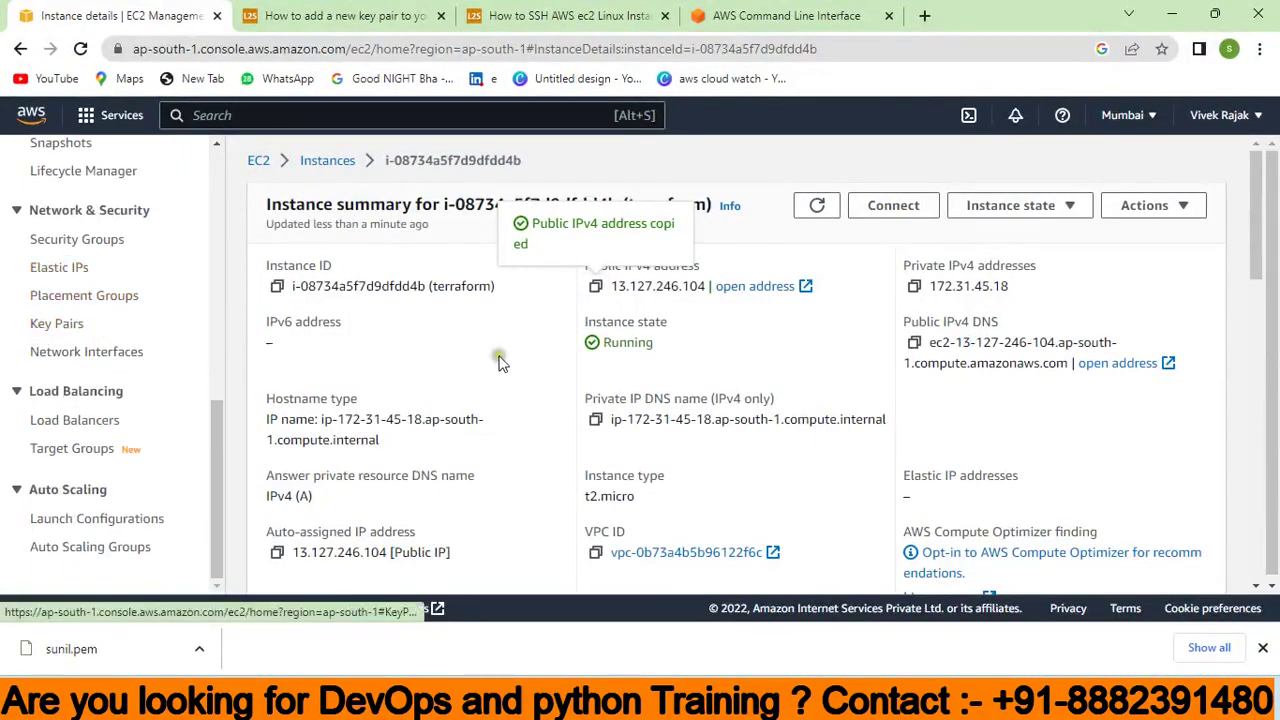
{"action": "left_click", "coordinate": [1169, 13]}
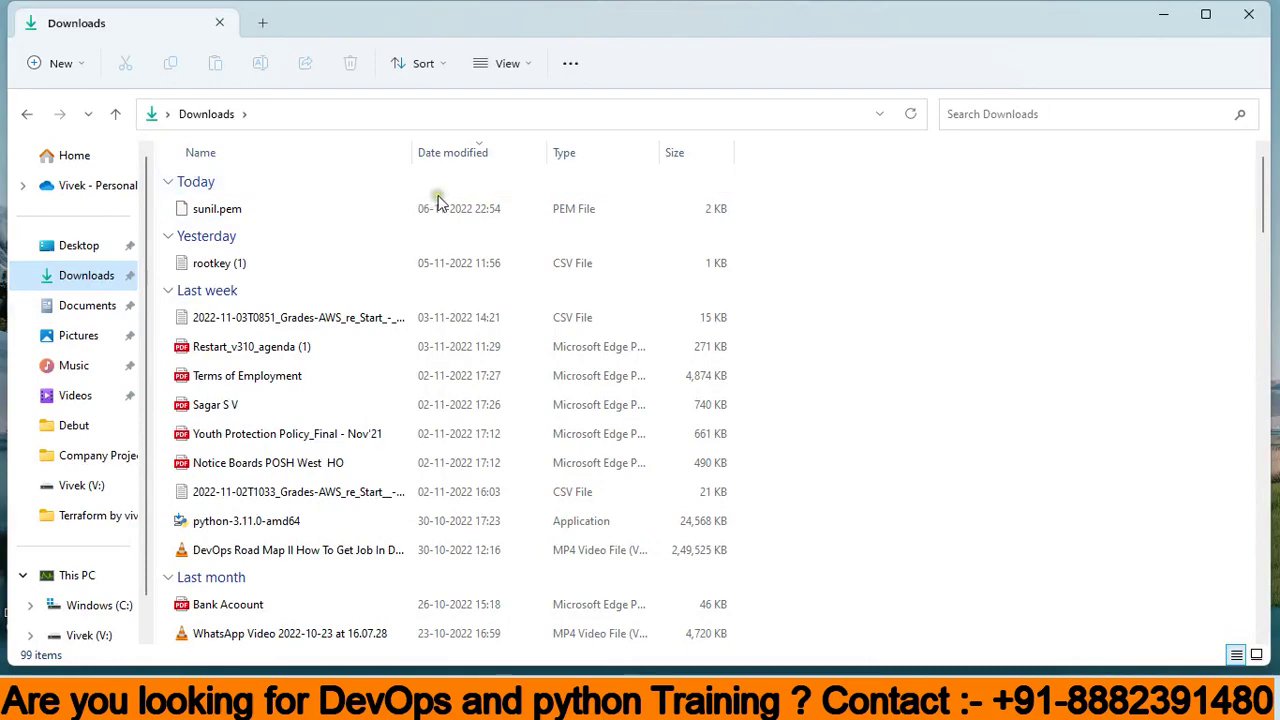
{"action": "left_click", "coordinate": [1249, 14]}
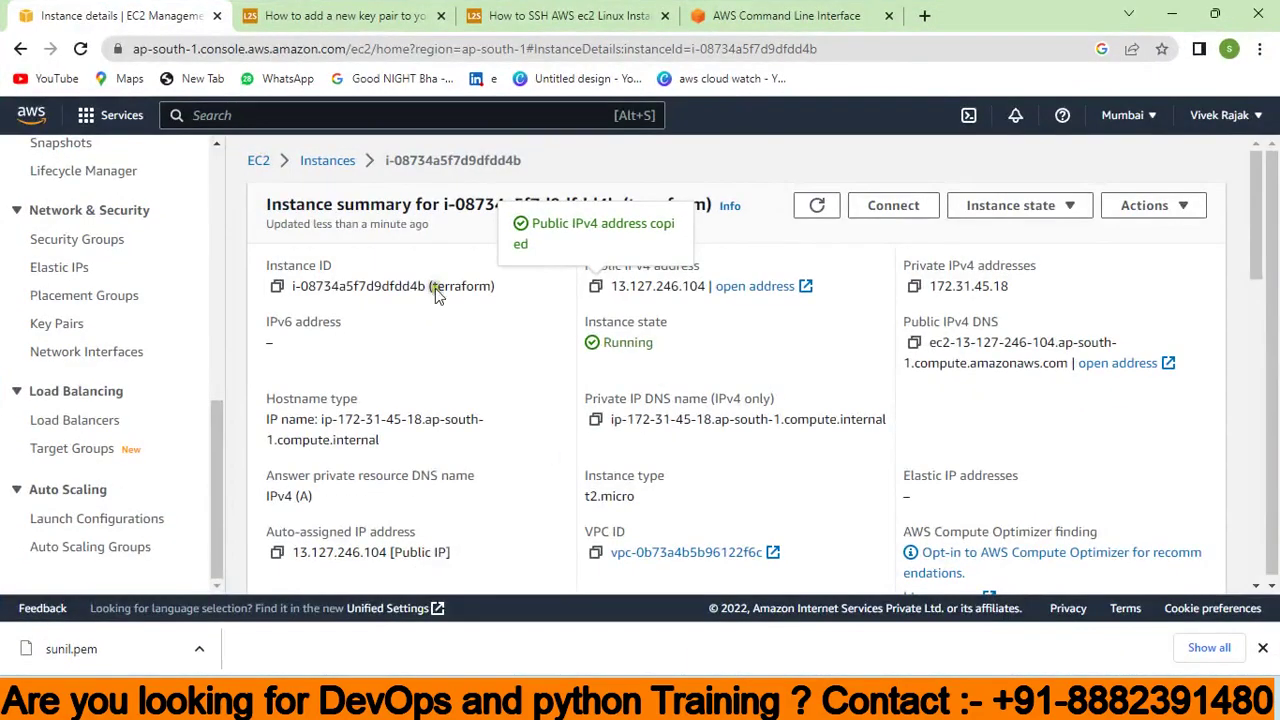
Step: Connect to the terraform instance in the browser through EC2 Instance Connect with the user name ec2-user
{"action": "left_click", "coordinate": [893, 205]}
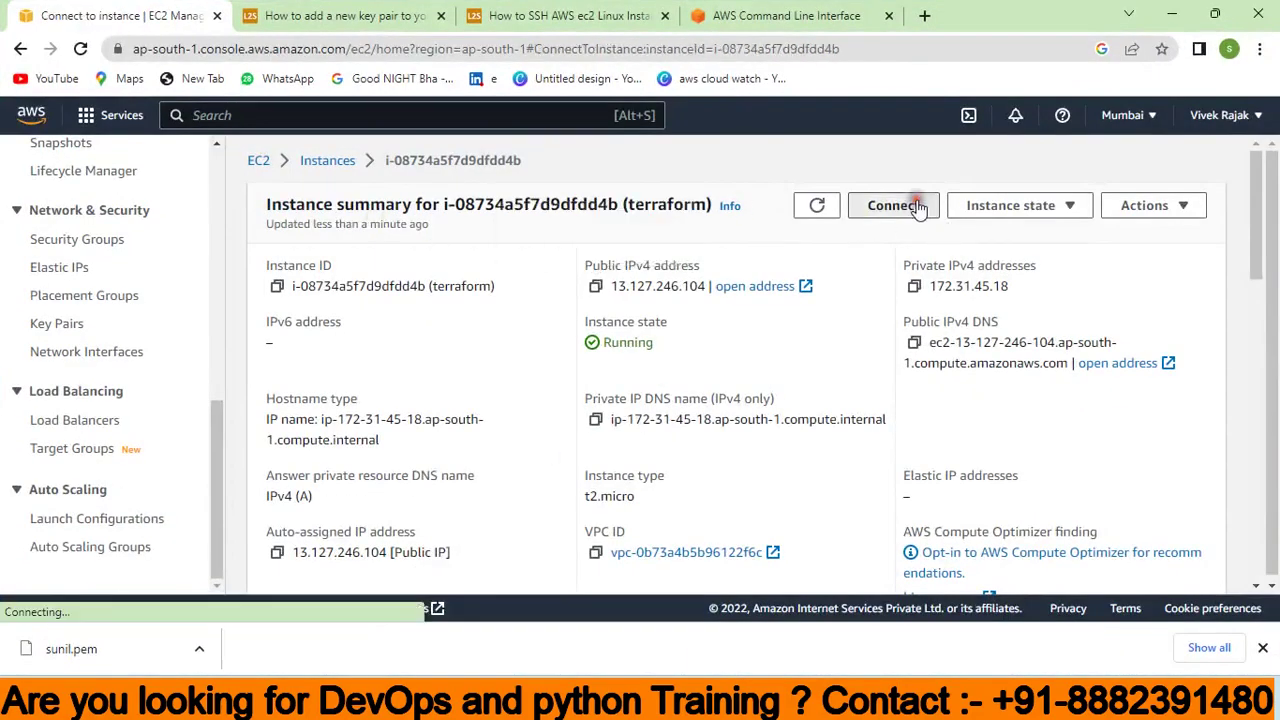
{"action": "scroll", "coordinate": [450, 300], "scroll_direction": "down", "scroll_amount": 1}
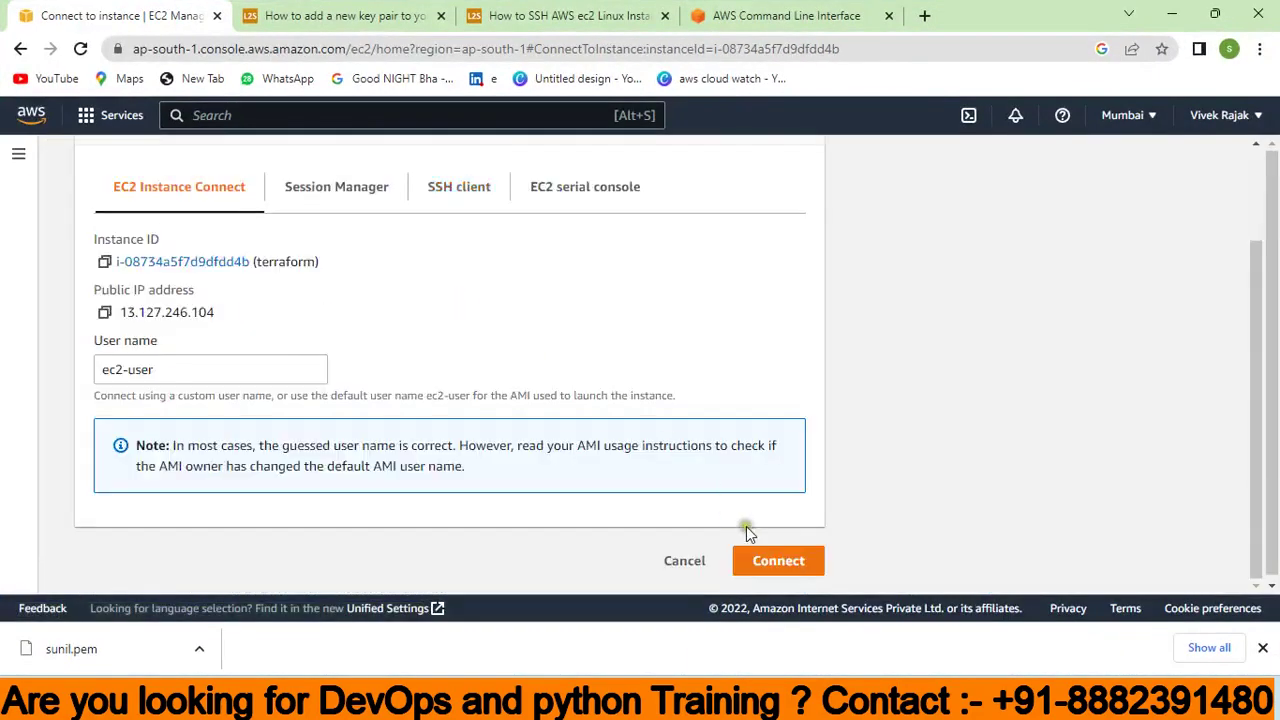
{"action": "left_click", "coordinate": [775, 564]}
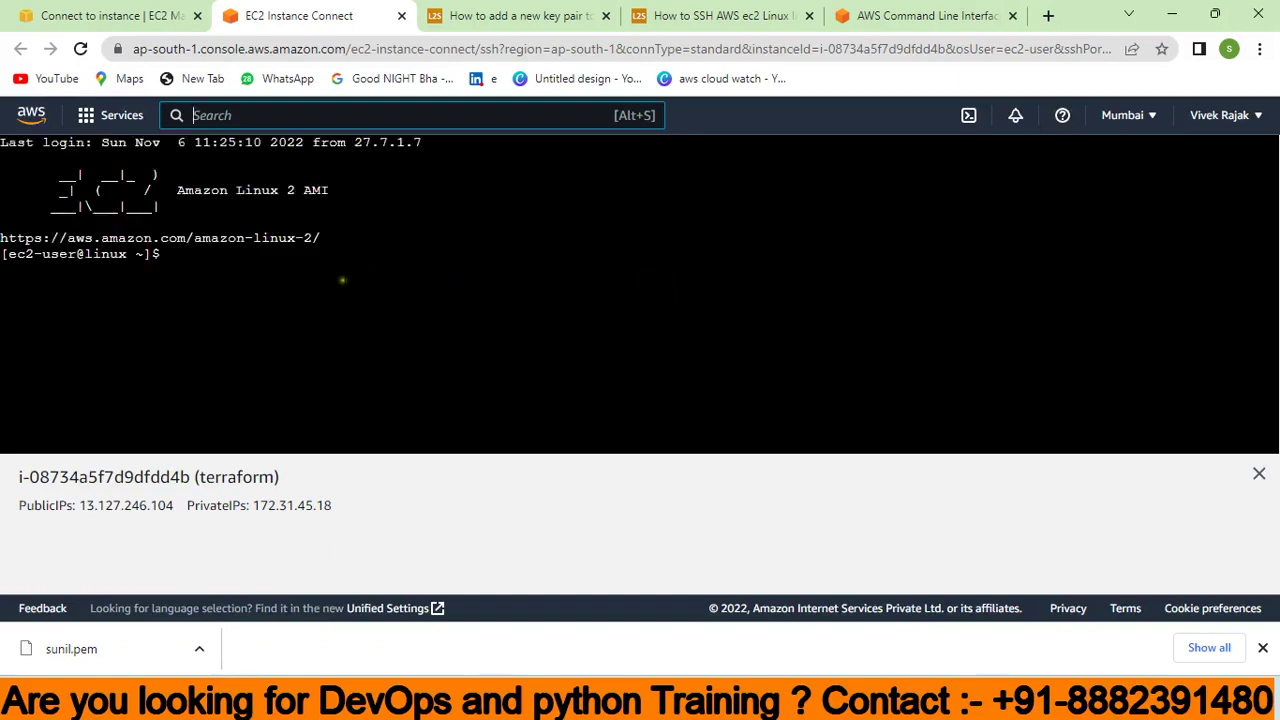
{"action": "left_click", "coordinate": [290, 281]}
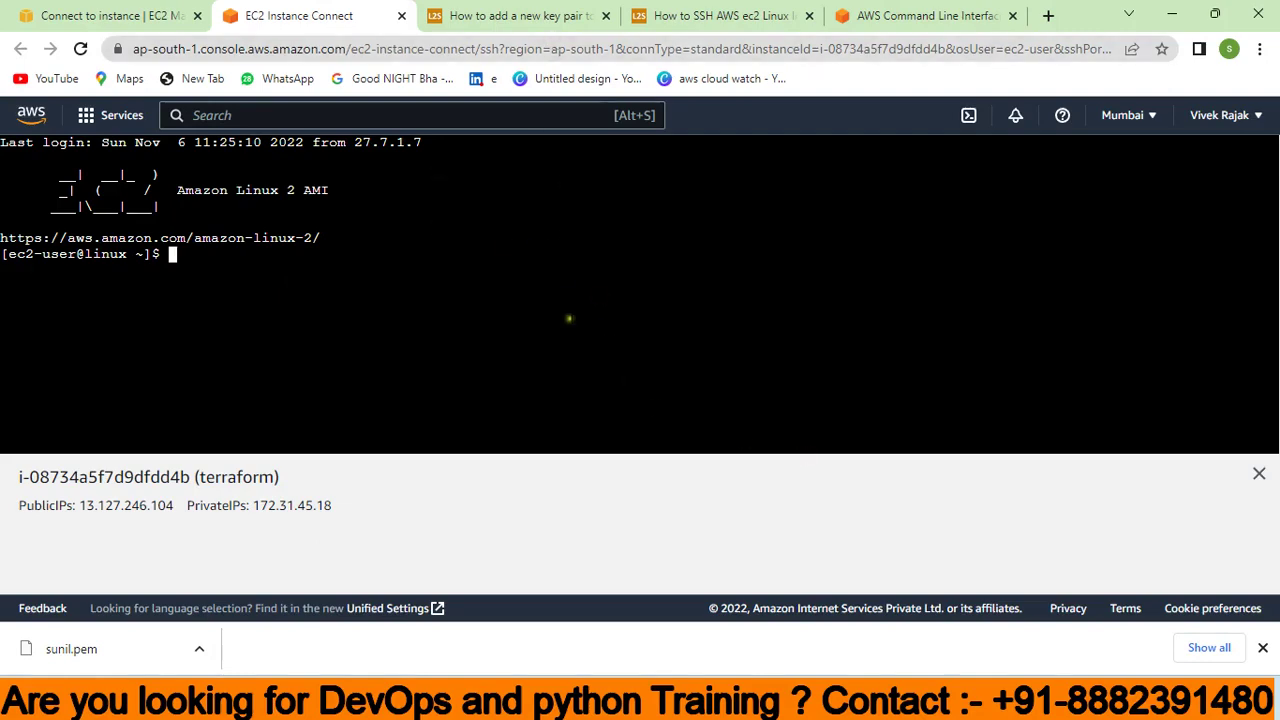
Step: Copy the example ssh-keygen -y -f command from the article's section on extracting the public key from the private key
{"action": "left_click", "coordinate": [525, 15]}
{"action": "scroll", "coordinate": [491, 571], "scroll_direction": "down", "scroll_amount": 5}
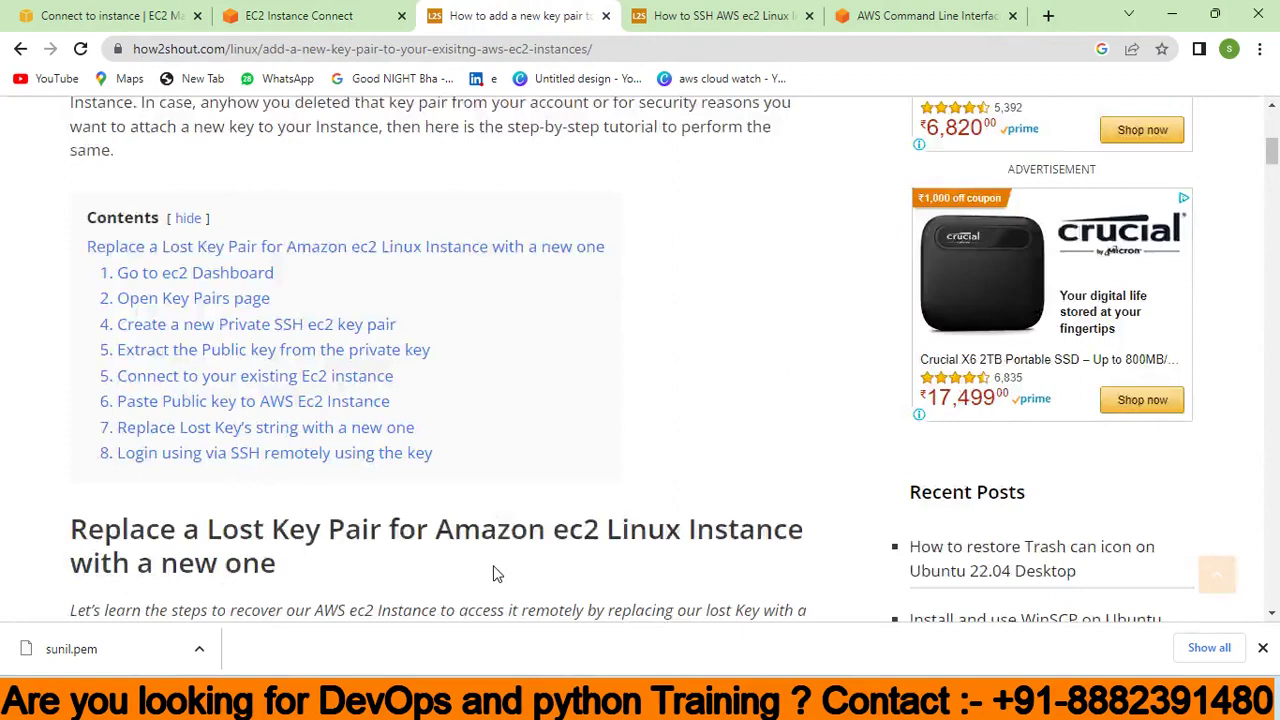
{"action": "left_click", "coordinate": [150, 349]}
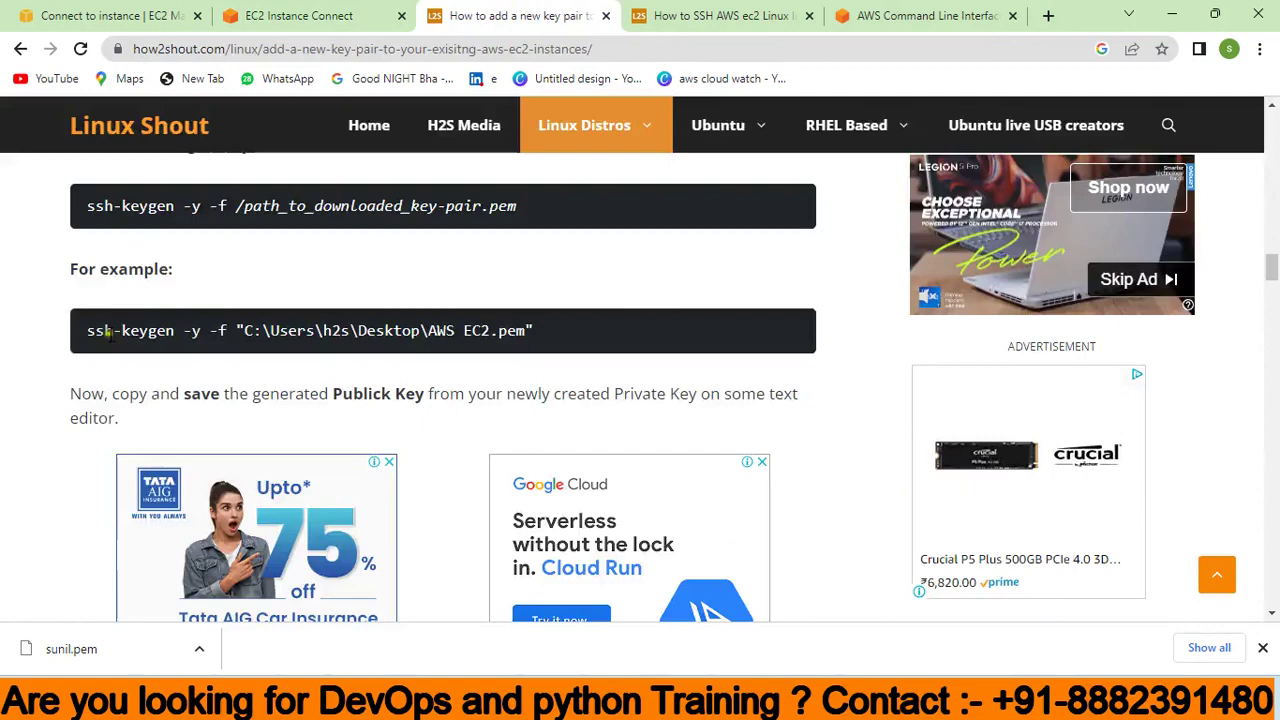
{"action": "left_click_drag", "start_coordinate": [87, 330], "coordinate": [525, 330]}
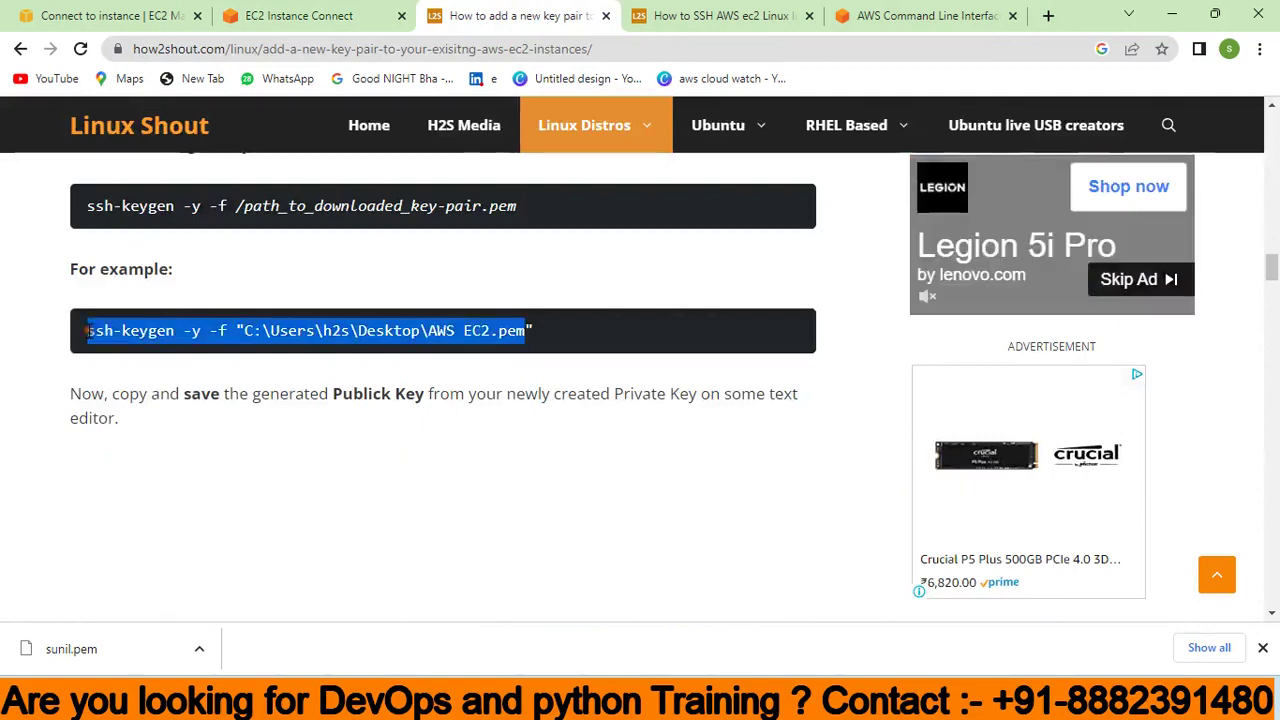
Step: Switch to the Command Prompt, clear its screen with cls and paste the copied ssh-keygen command
{"action": "left_click", "coordinate": [825, 705]}
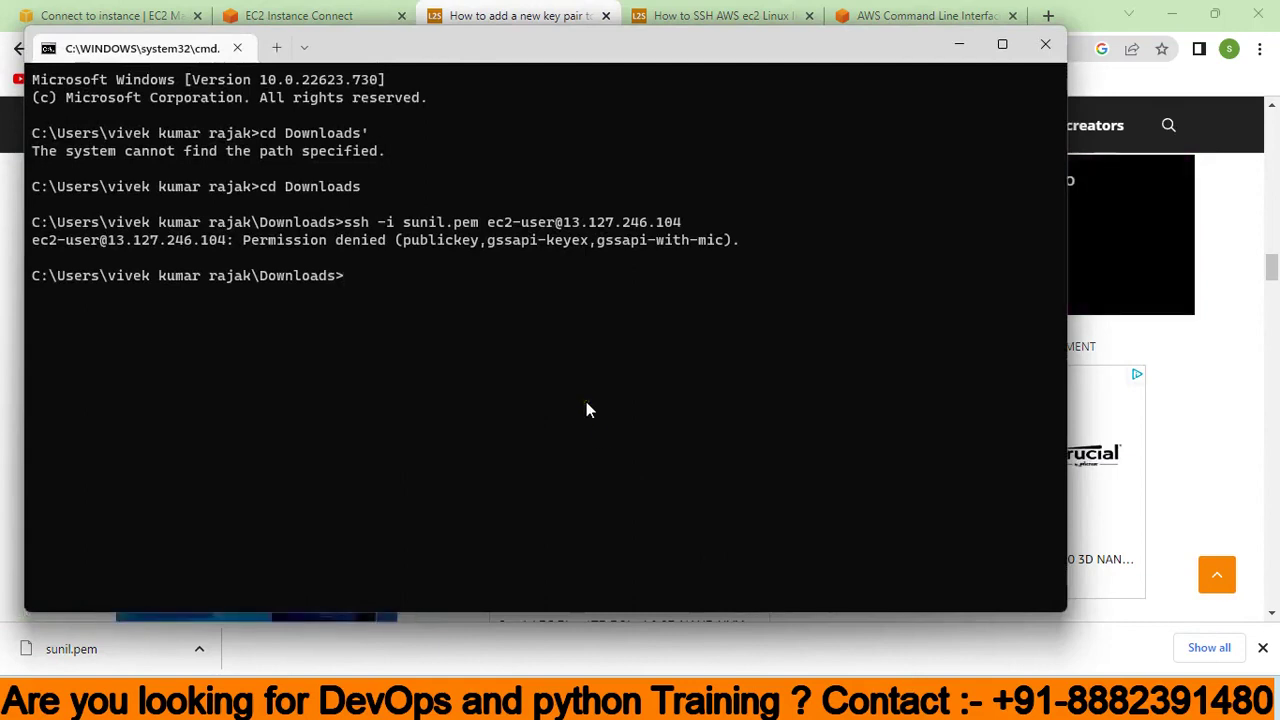
{"action": "type", "text": "cls"}
{"action": "key", "text": "Return"}
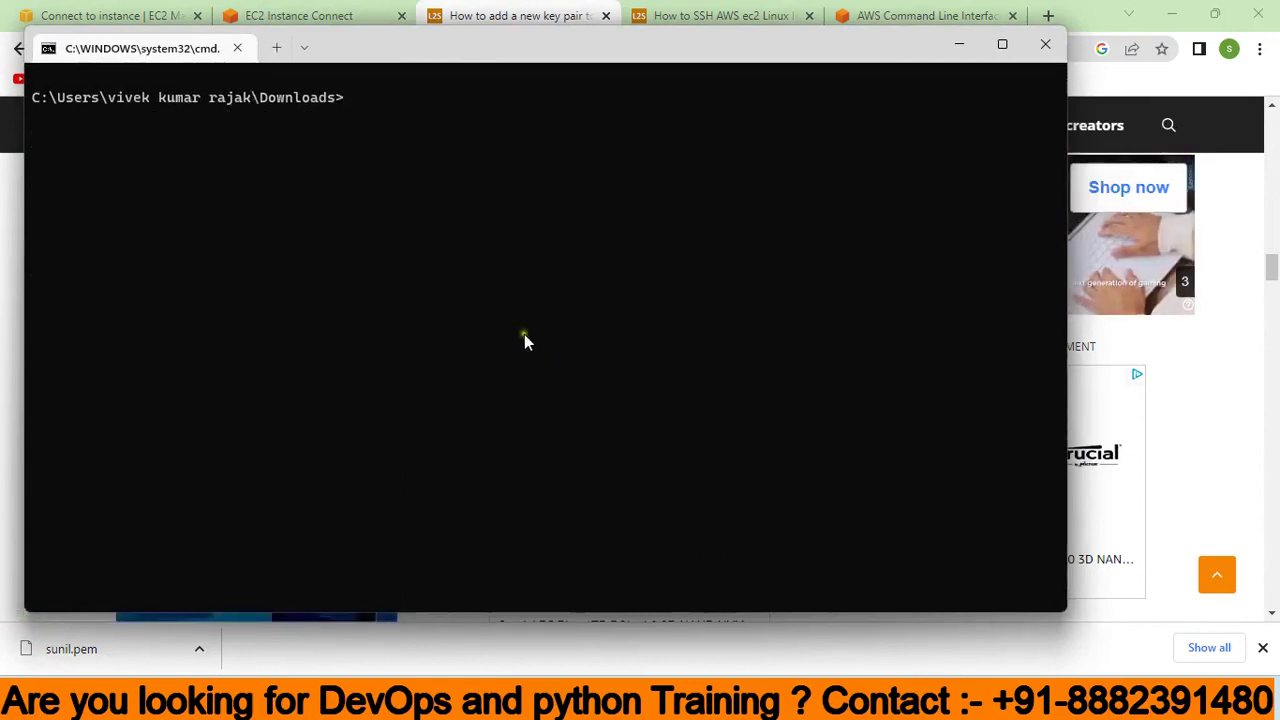
{"action": "key", "text": "ctrl+v"}
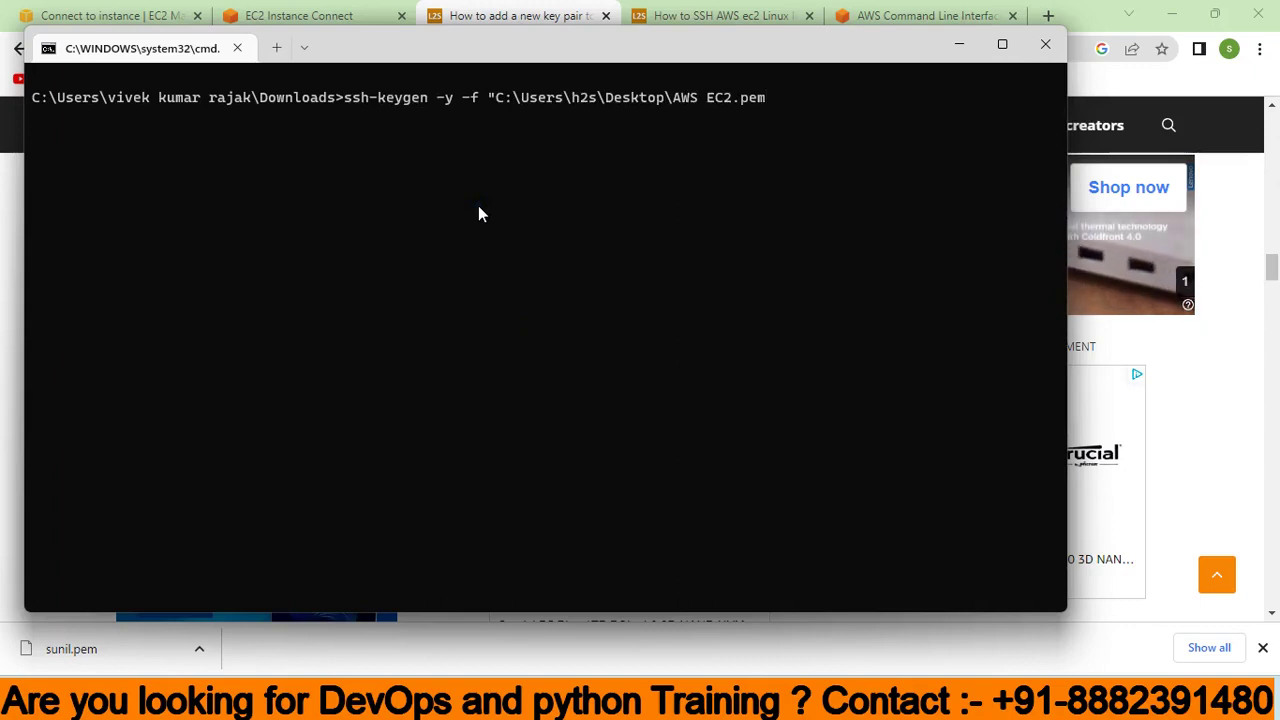
Step: Remove the example folder path and file name from the ssh-keygen command, keeping the opening quote and the .pem extension
{"action": "key", "text": "Left"}
{"action": "key", "text": "Left"}
{"action": "key", "text": "Left"}
{"action": "key", "text": "Left"}
{"action": "key", "text": "Left"}
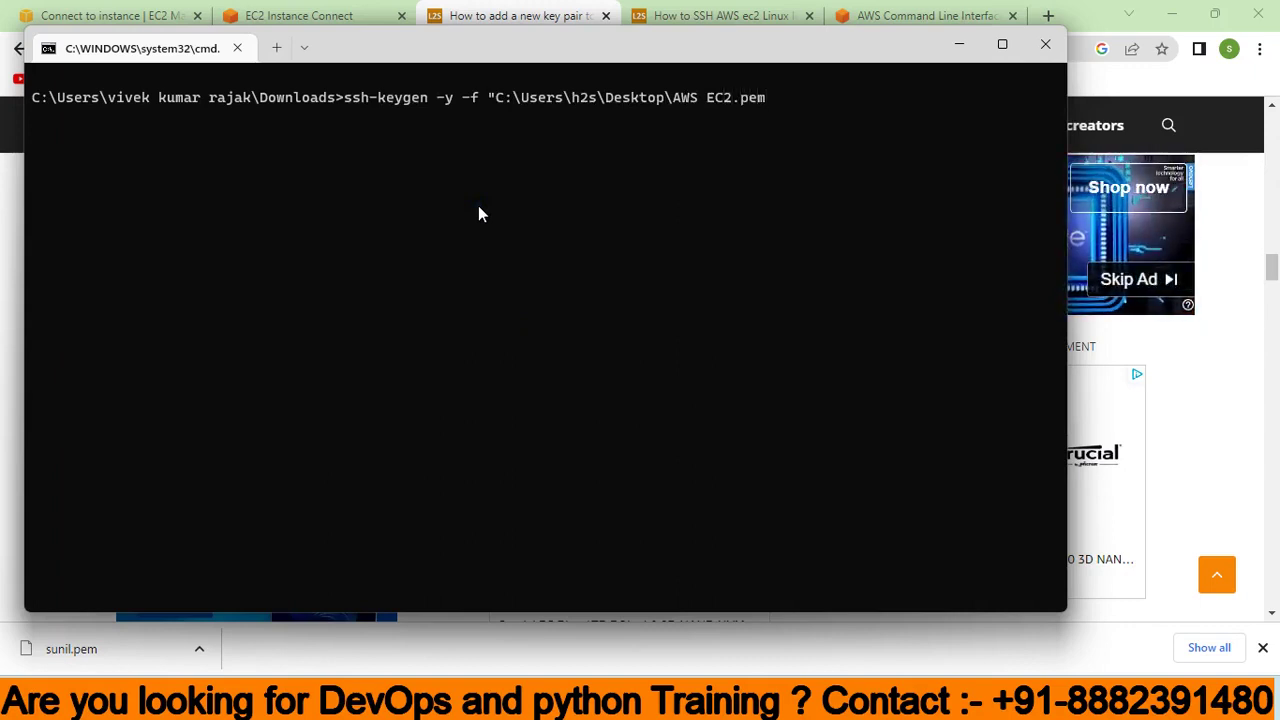
{"action": "key", "text": "Delete"}
{"action": "key", "text": "BackSpace"}
{"action": "key", "text": "BackSpace"}
{"action": "key", "text": "BackSpace"}
{"action": "key", "text": "BackSpace"}
{"action": "key", "text": "BackSpace"}
{"action": "key", "text": "BackSpace"}
{"action": "key", "text": "BackSpace"}
{"action": "key", "text": "BackSpace"}
{"action": "key", "text": "BackSpace"}
{"action": "key", "text": "BackSpace"}
{"action": "key", "text": "BackSpace"}
{"action": "key", "text": "BackSpace"}
{"action": "key", "text": "BackSpace"}
{"action": "key", "text": "BackSpace"}
{"action": "key", "text": "BackSpace"}
{"action": "key", "text": "BackSpace"}
{"action": "key", "text": "BackSpace"}
{"action": "key", "text": "BackSpace"}
{"action": "key", "text": "BackSpace"}
{"action": "key", "text": "BackSpace"}
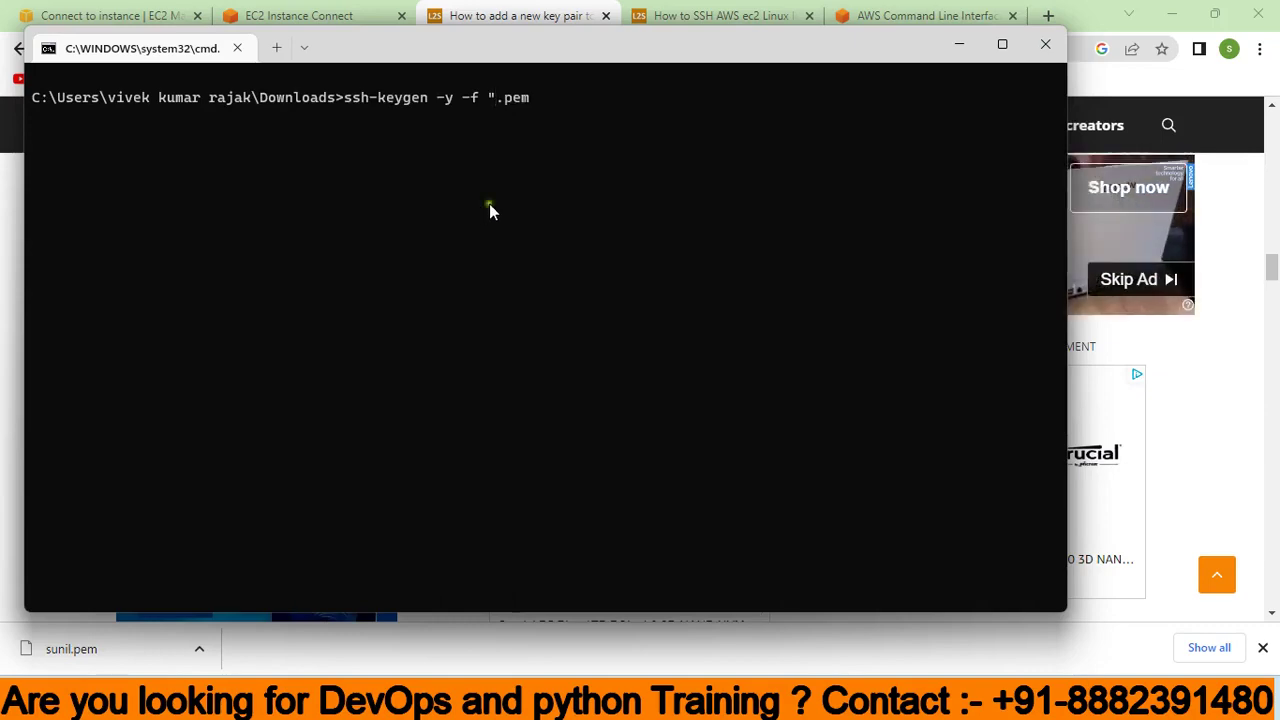
Step: Copy the folder location of the new .pem key file from its Properties in the Downloads folder
{"action": "left_click", "coordinate": [958, 50]}
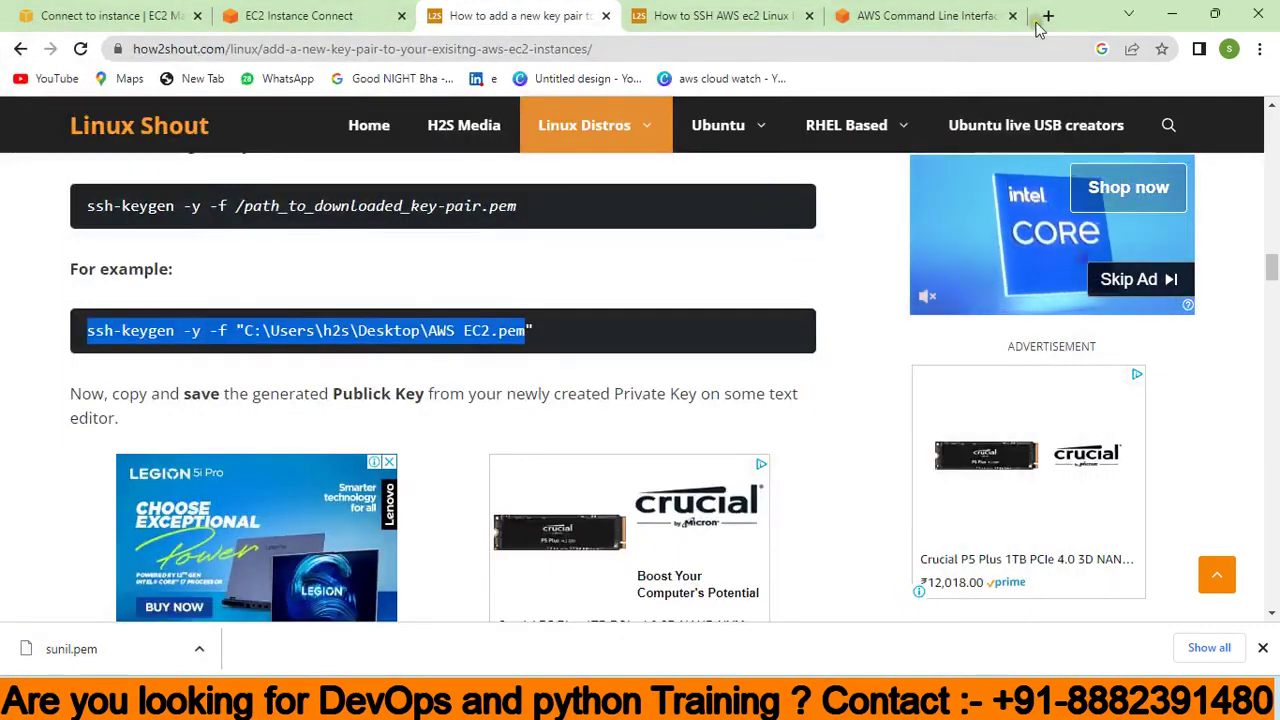
{"action": "left_click", "coordinate": [1172, 13]}
{"action": "double_click", "coordinate": [34, 38]}
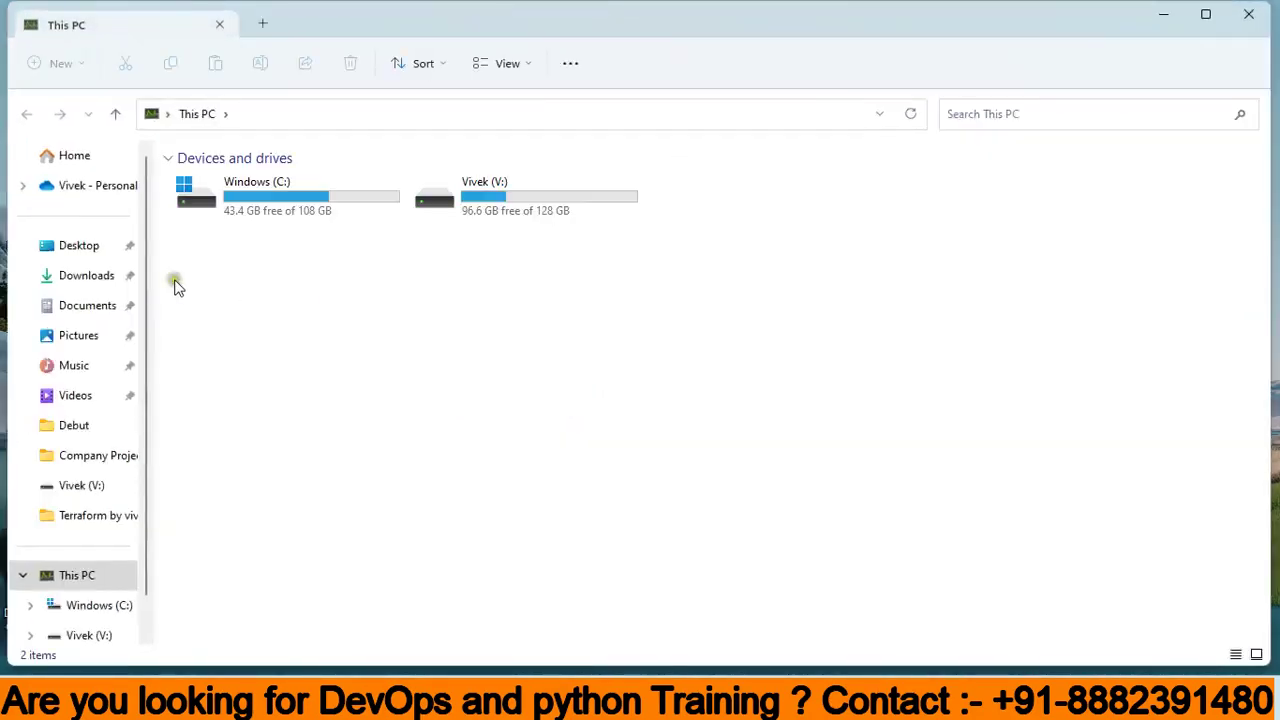
{"action": "left_click", "coordinate": [80, 278]}
{"action": "left_click", "coordinate": [254, 212]}
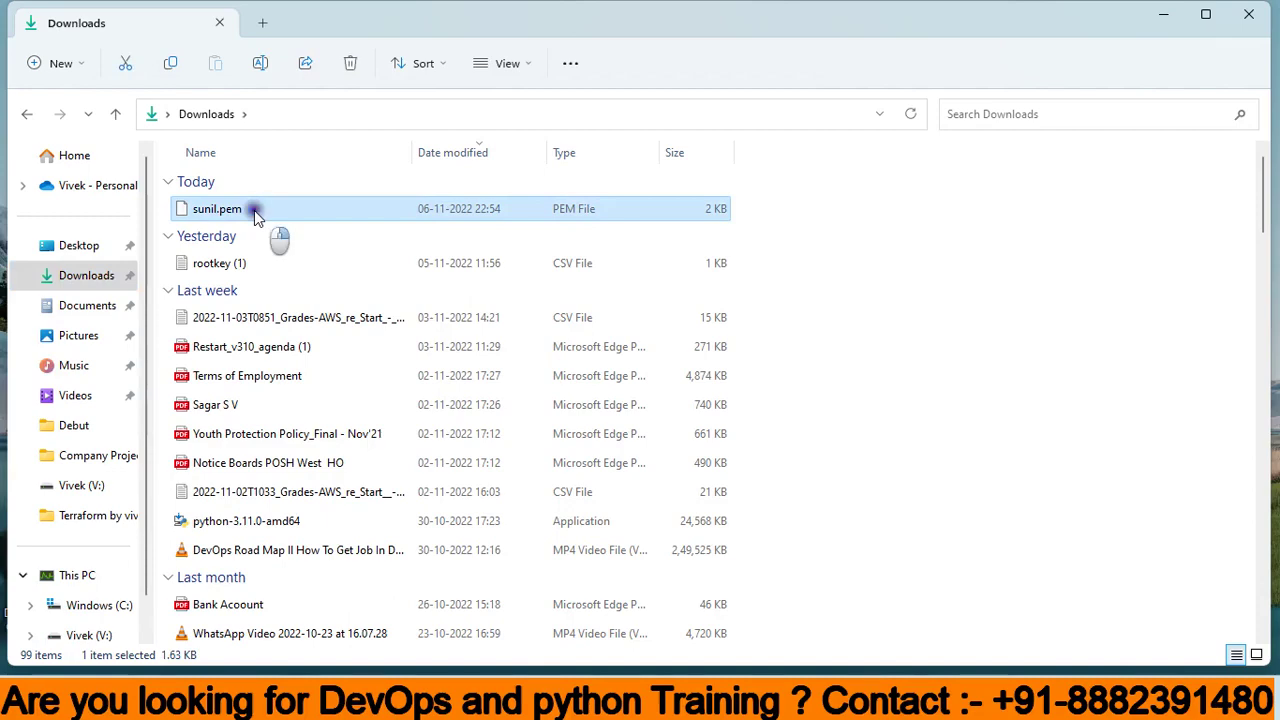
{"action": "right_click", "coordinate": [253, 213]}
{"action": "left_click", "coordinate": [360, 395]}
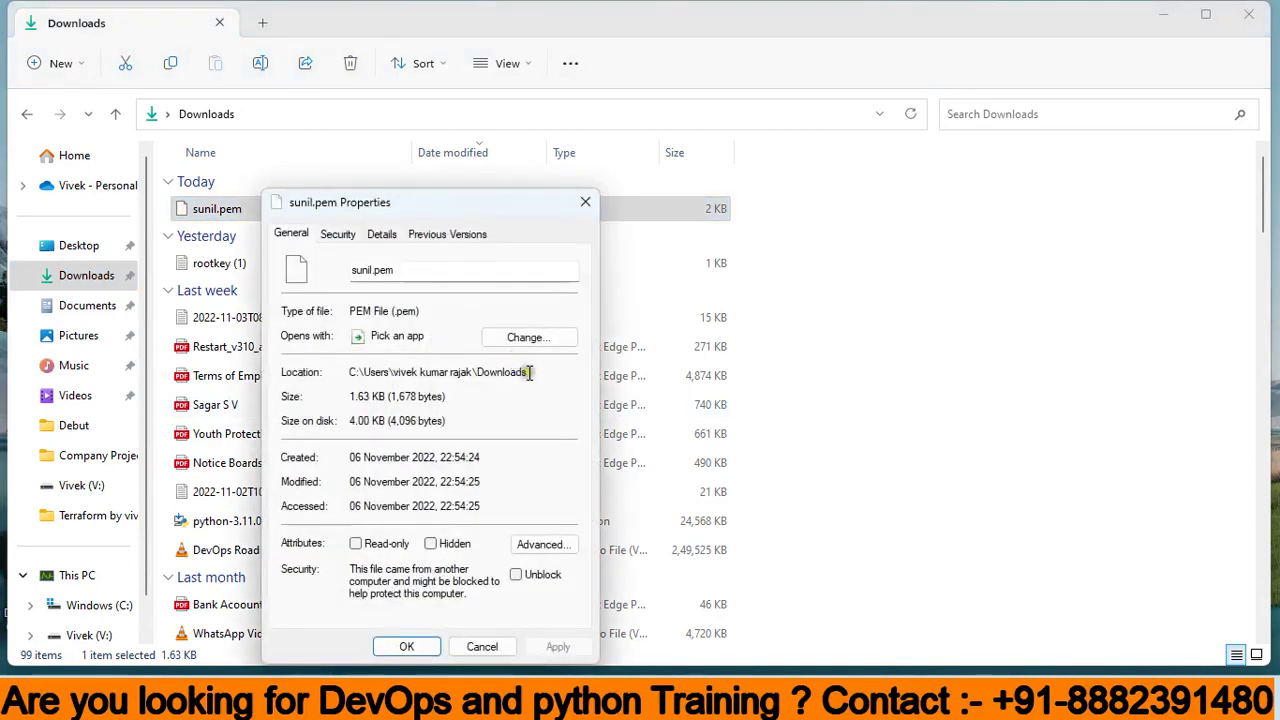
{"action": "left_click_drag", "start_coordinate": [527, 372], "coordinate": [349, 375]}
{"action": "key", "text": "ctrl+c"}
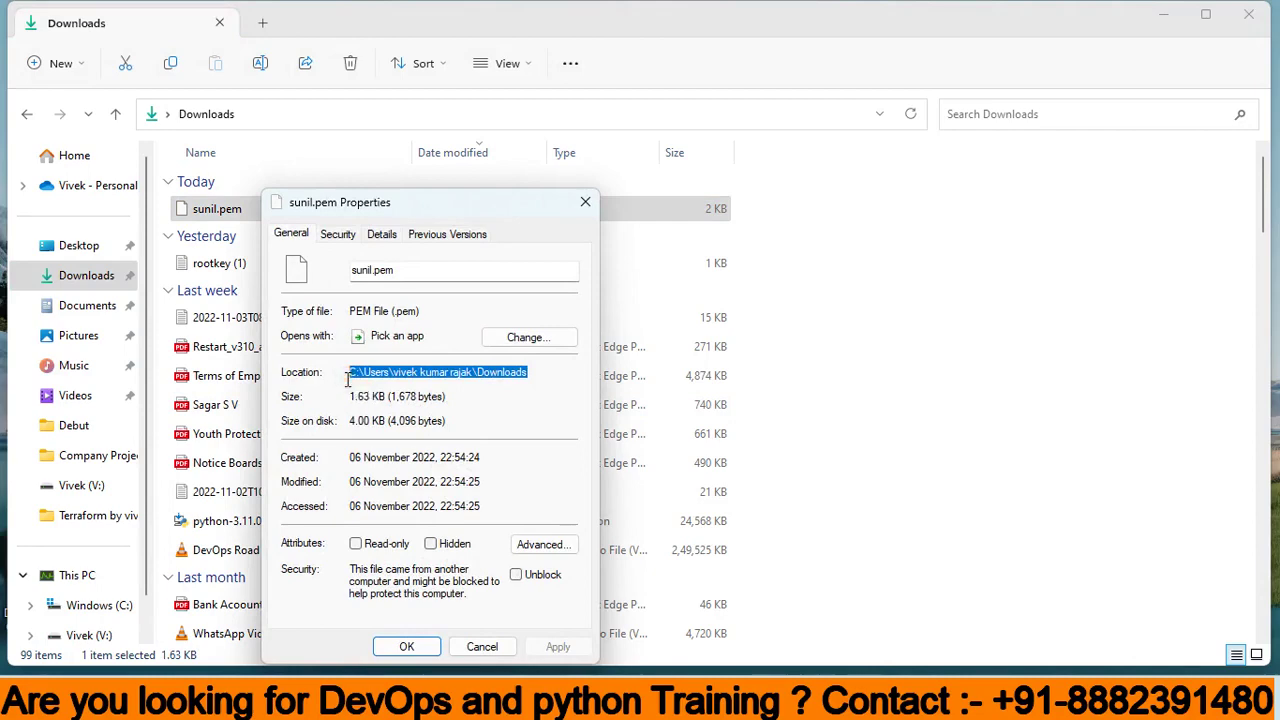
{"action": "left_click", "coordinate": [585, 204]}
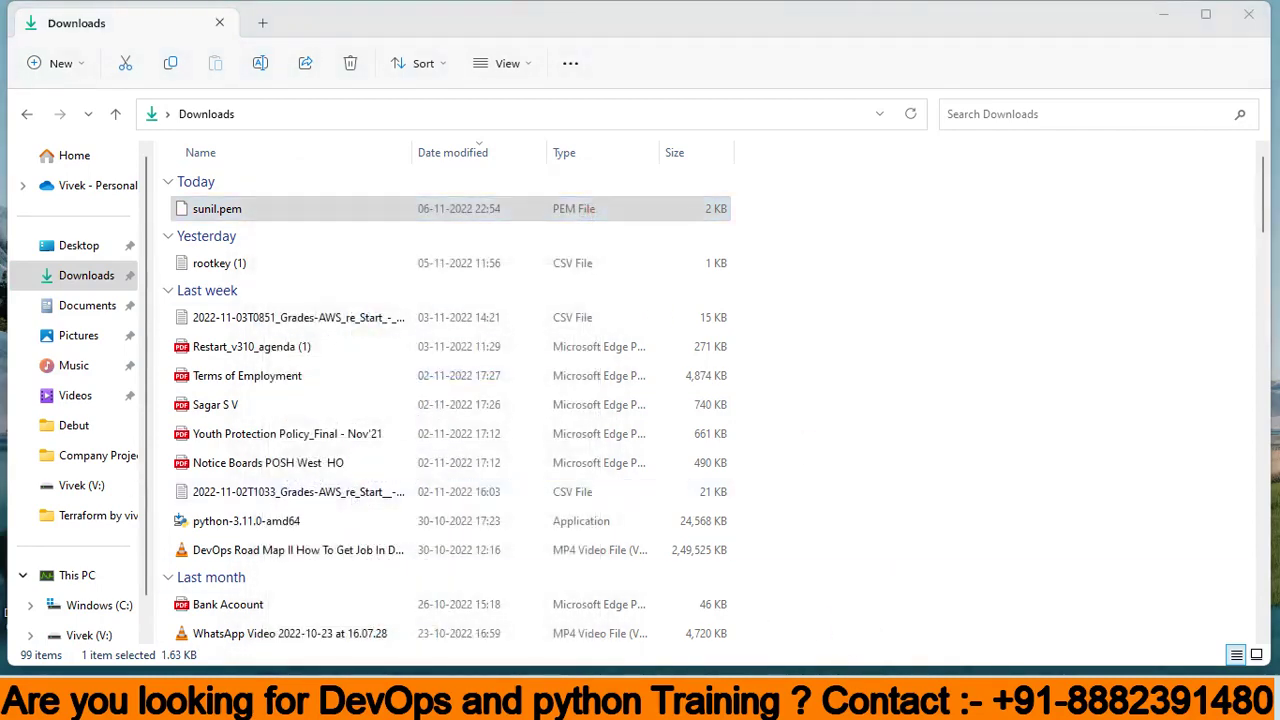
Step: Insert the copied Downloads path before .pem in the ssh-keygen command, close the quotation and try running it
{"action": "key", "text": "alt+Tab"}
{"action": "key", "text": "ctrl+v"}
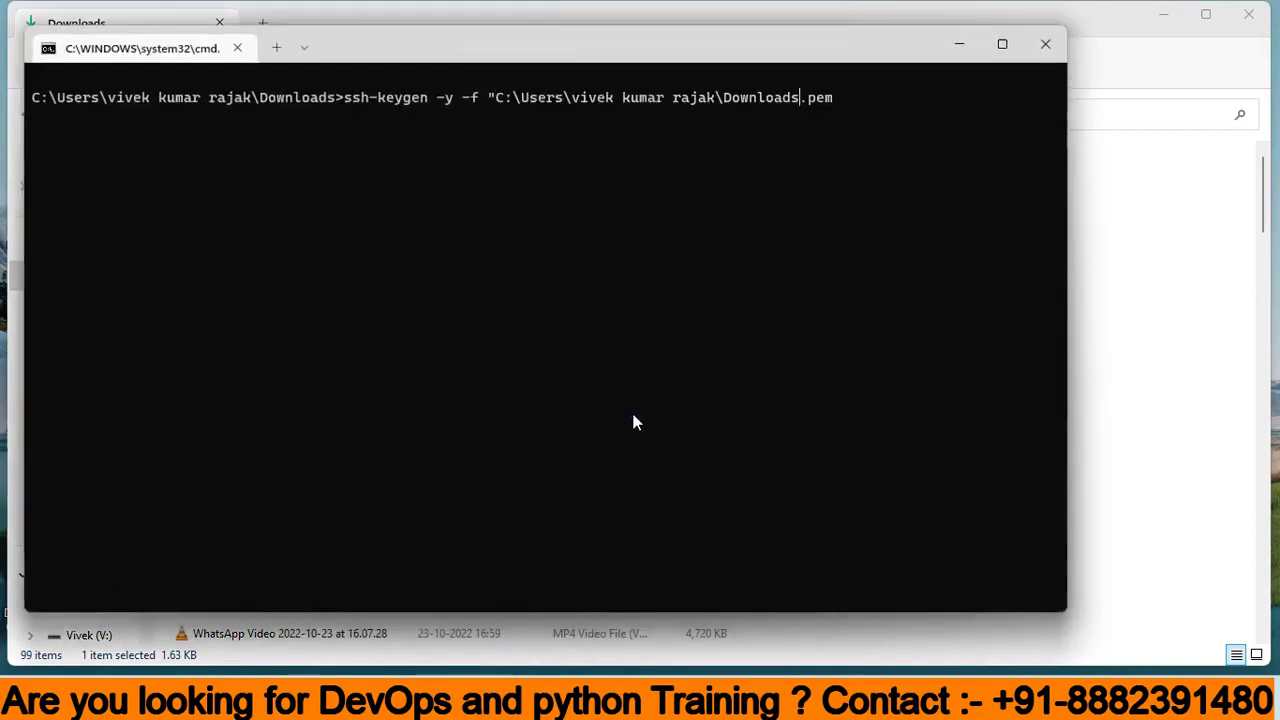
{"action": "key", "text": "Right"}
{"action": "key", "text": "Right"}
{"action": "key", "text": "Right"}
{"action": "key", "text": "Right"}
{"action": "key", "text": "Return"}
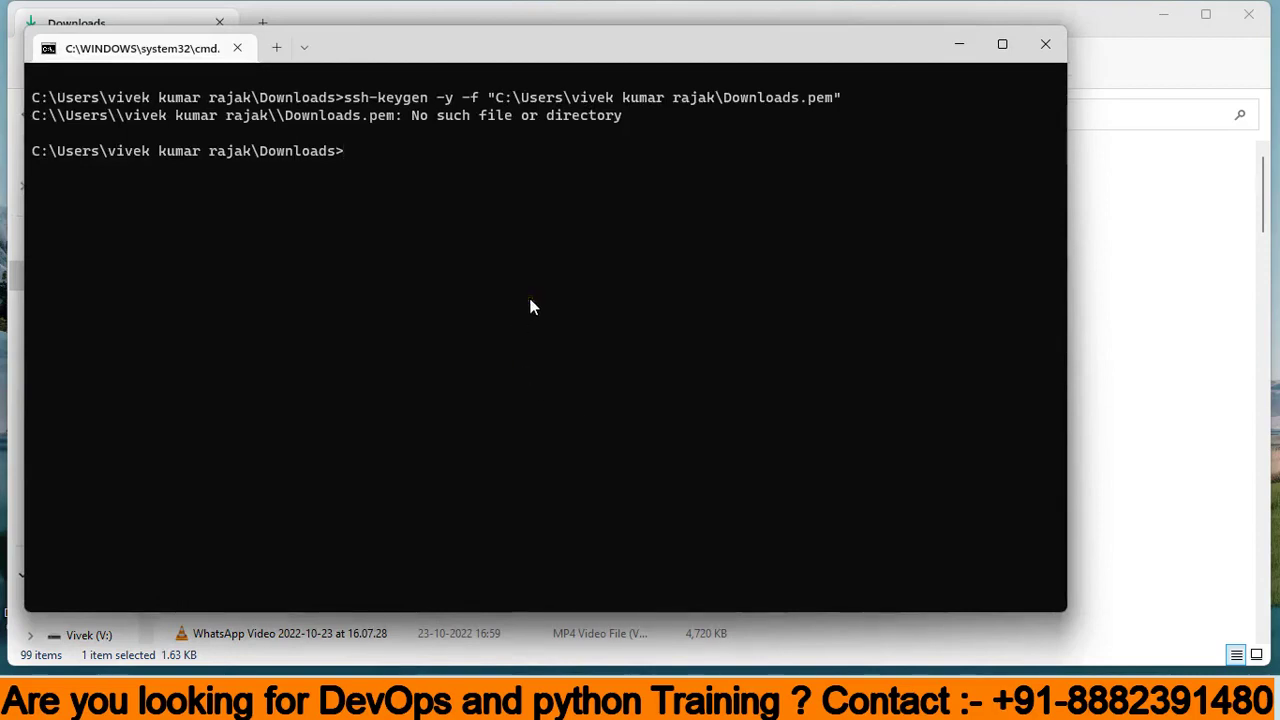
Step: Rerun the ssh-keygen command with the key's file name added after the Downloads folder, and copy the generated ssh-rsa public key
{"action": "key", "text": "Up"}
{"action": "key", "text": "Left"}
{"action": "key", "text": "Left"}
{"action": "key", "text": "Left"}
{"action": "key", "text": "Left"}
{"action": "key", "text": "Left"}
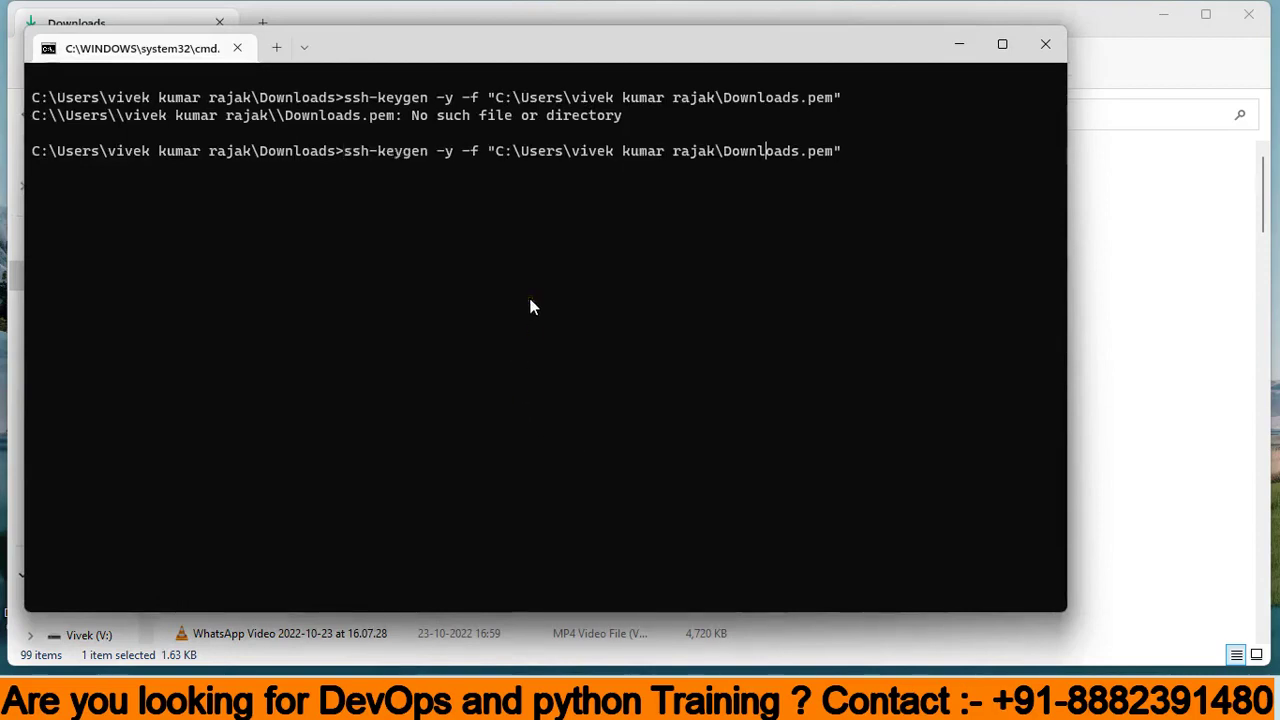
{"action": "key", "text": "Right"}
{"action": "key", "text": "Right"}
{"action": "type", "text": "\\sunil"}
{"action": "key", "text": "End"}
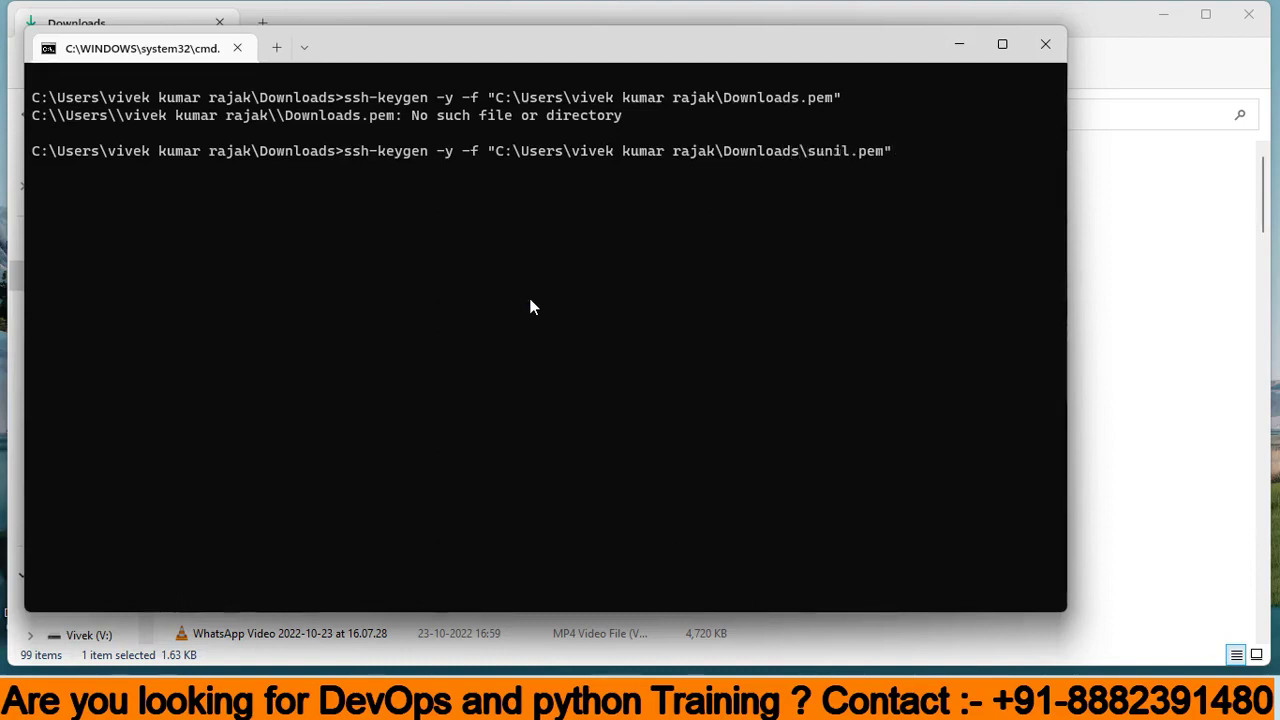
{"action": "key", "text": "Return"}
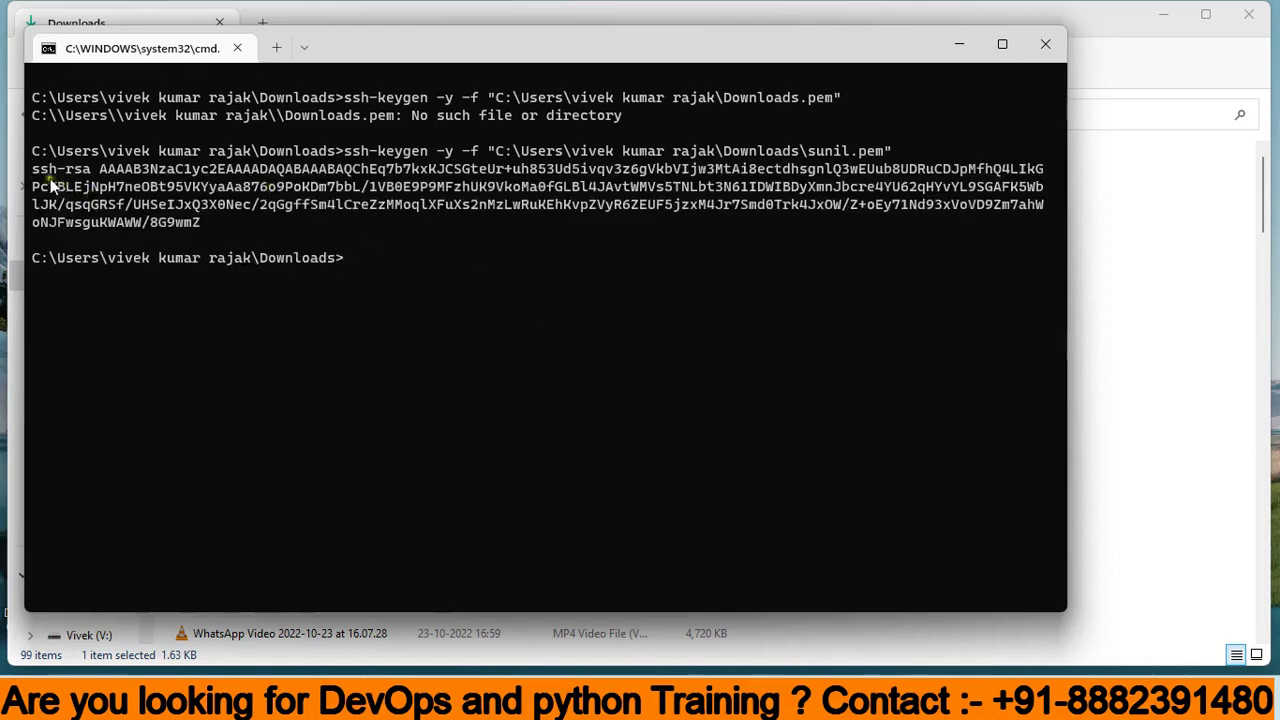
{"action": "left_click_drag", "start_coordinate": [34, 168], "coordinate": [197, 234]}
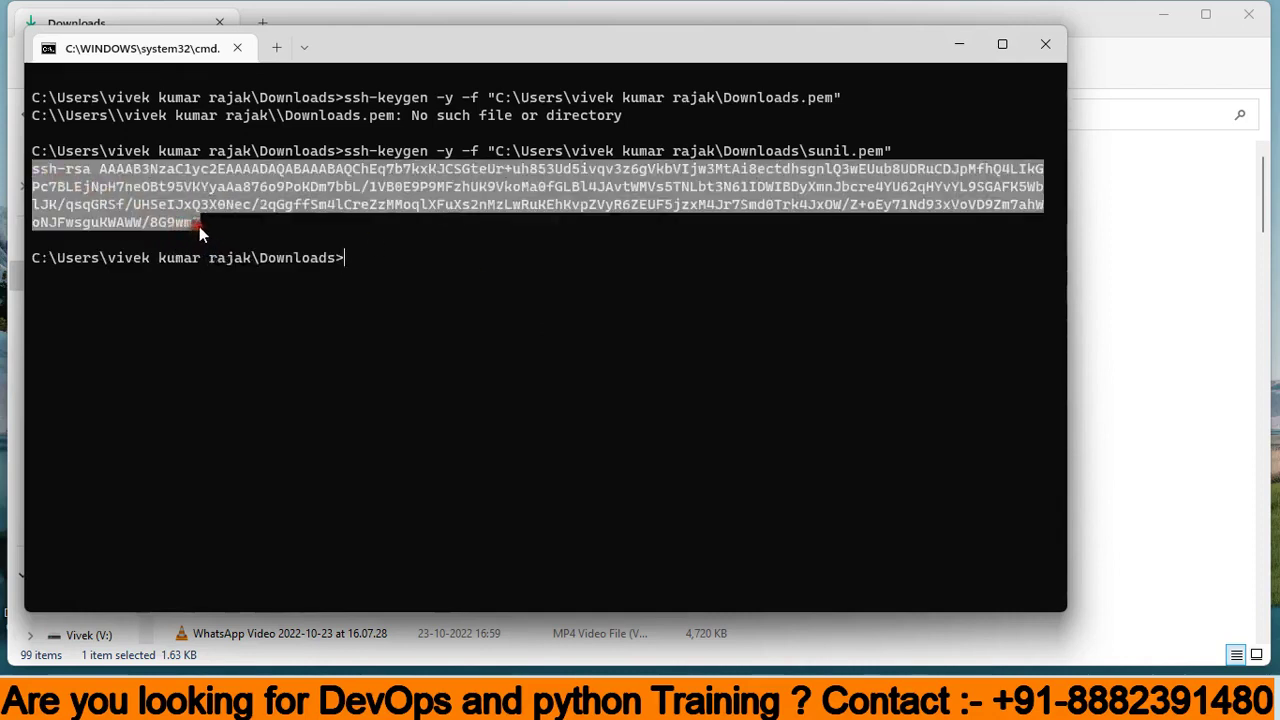
{"action": "key", "text": "ctrl+c"}
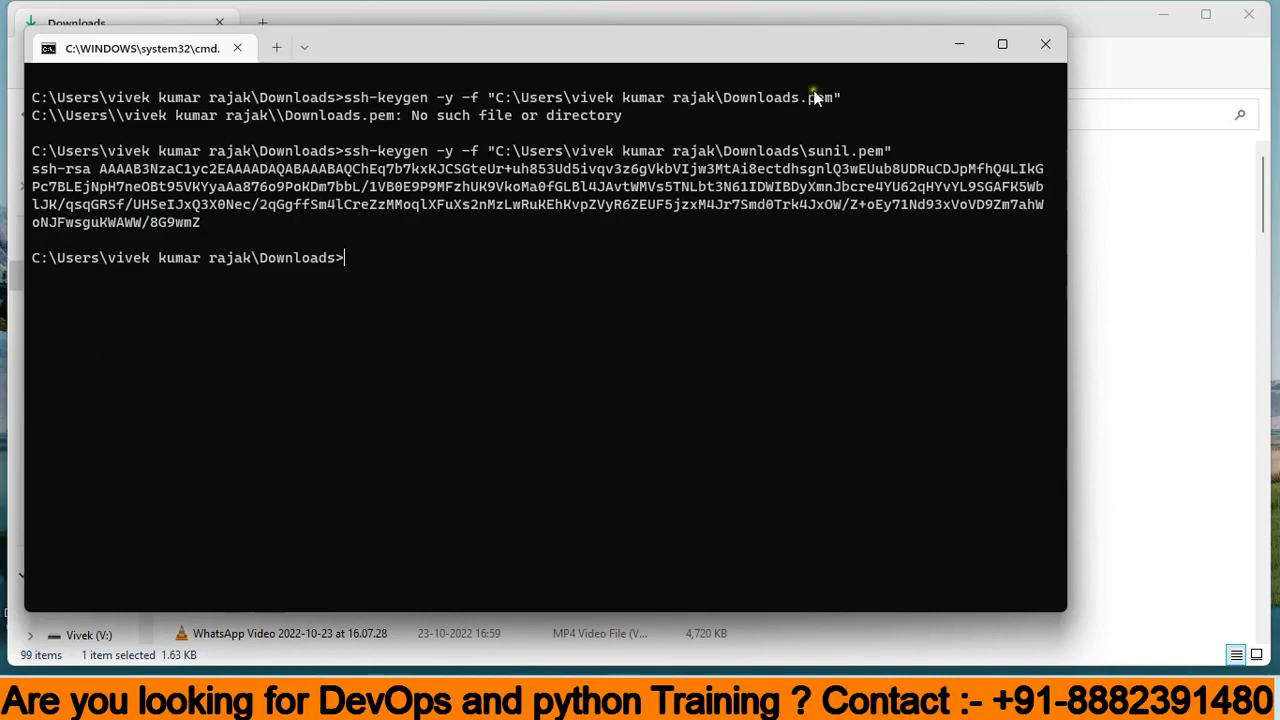
Step: Paste the copied ssh-rsa public key into a new Notepad document and minimize it
{"action": "left_click", "coordinate": [966, 41]}
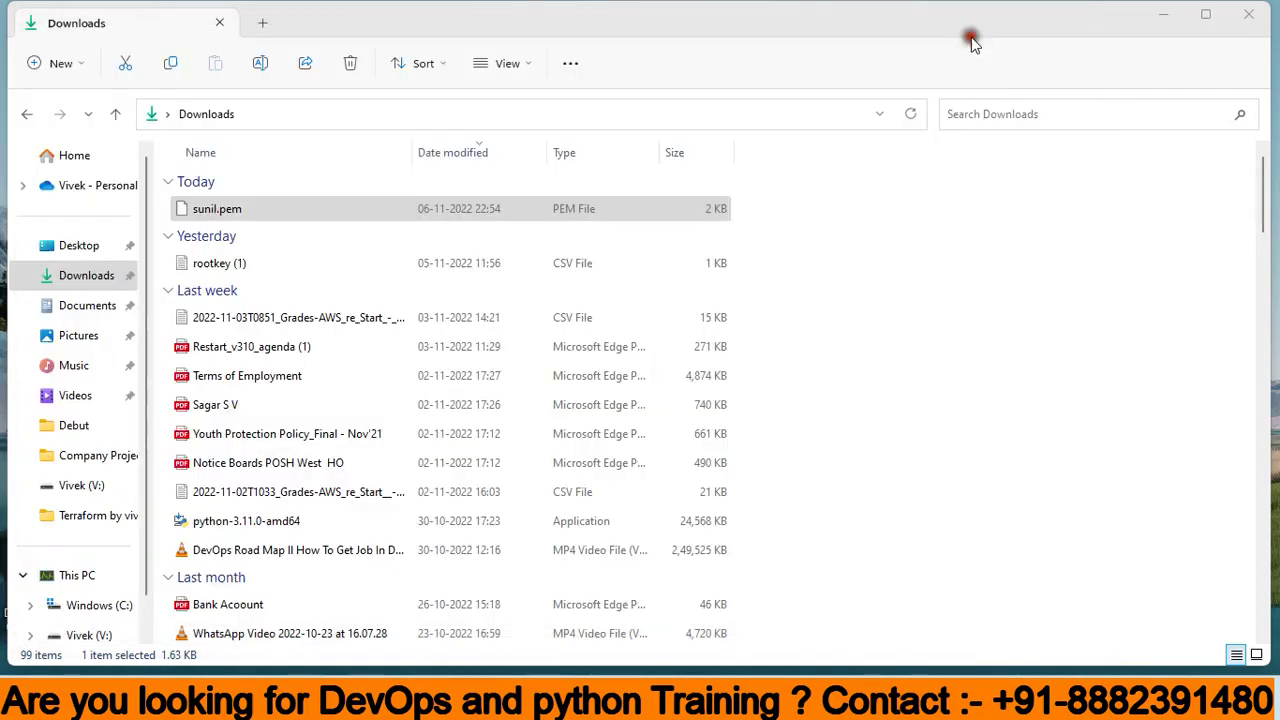
{"action": "key", "text": "super+d"}
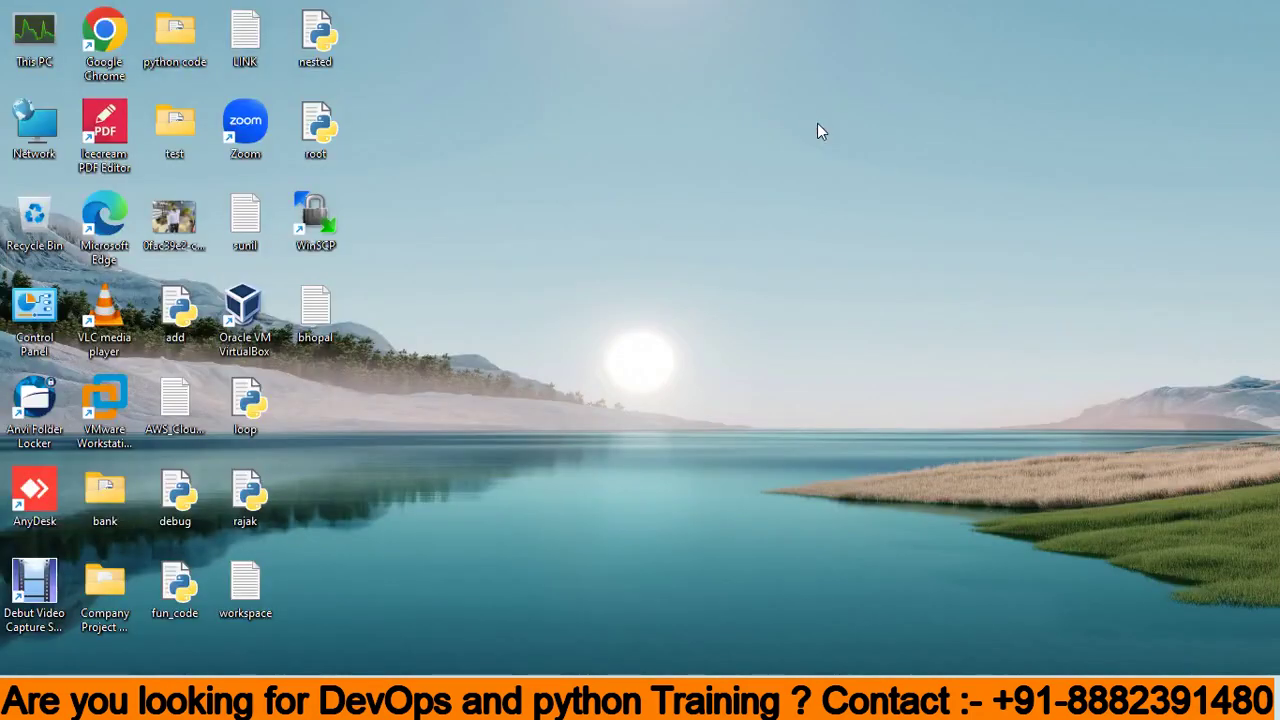
{"action": "key", "text": "super+r"}
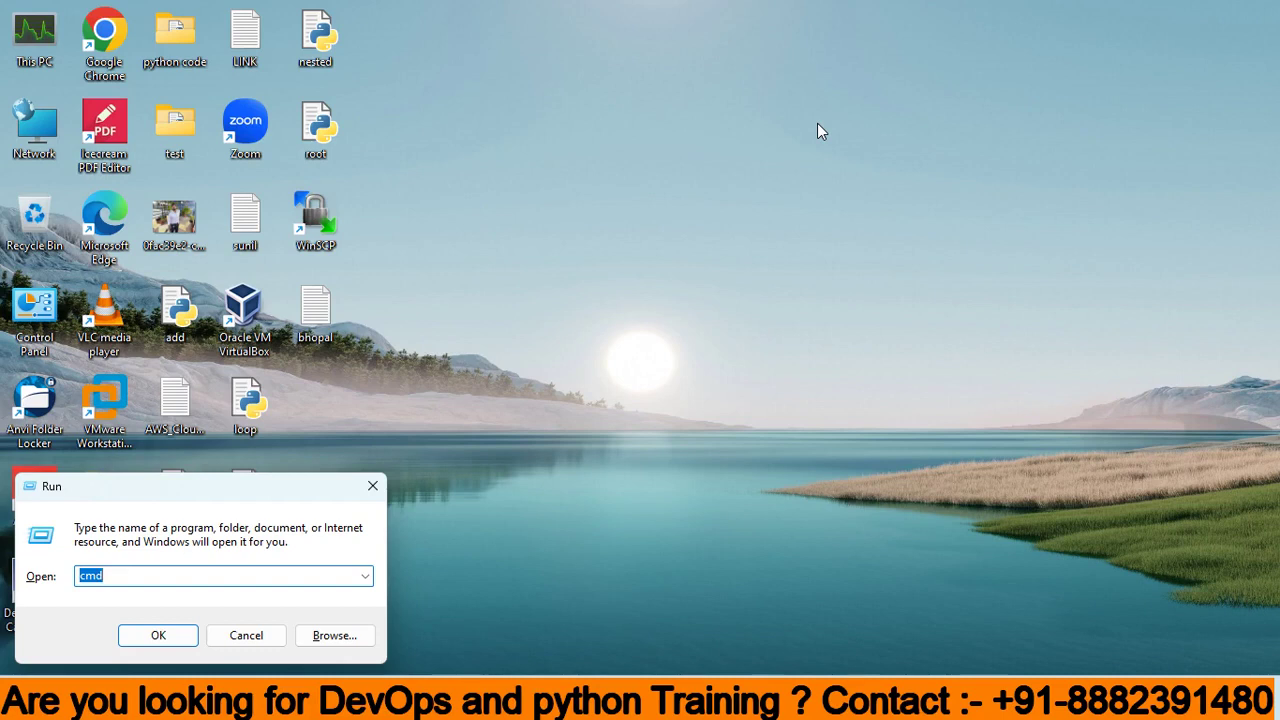
{"action": "type", "text": "notepad"}
{"action": "key", "text": "Return"}
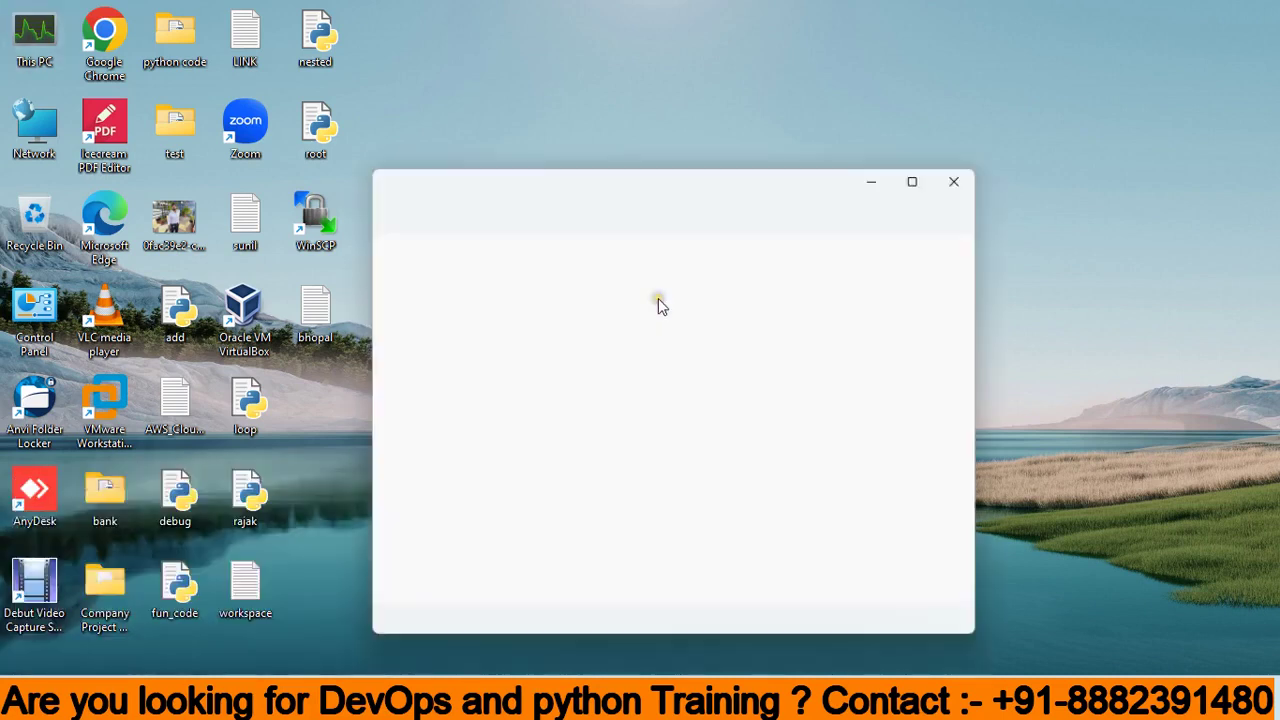
{"action": "key", "text": "ctrl+v"}
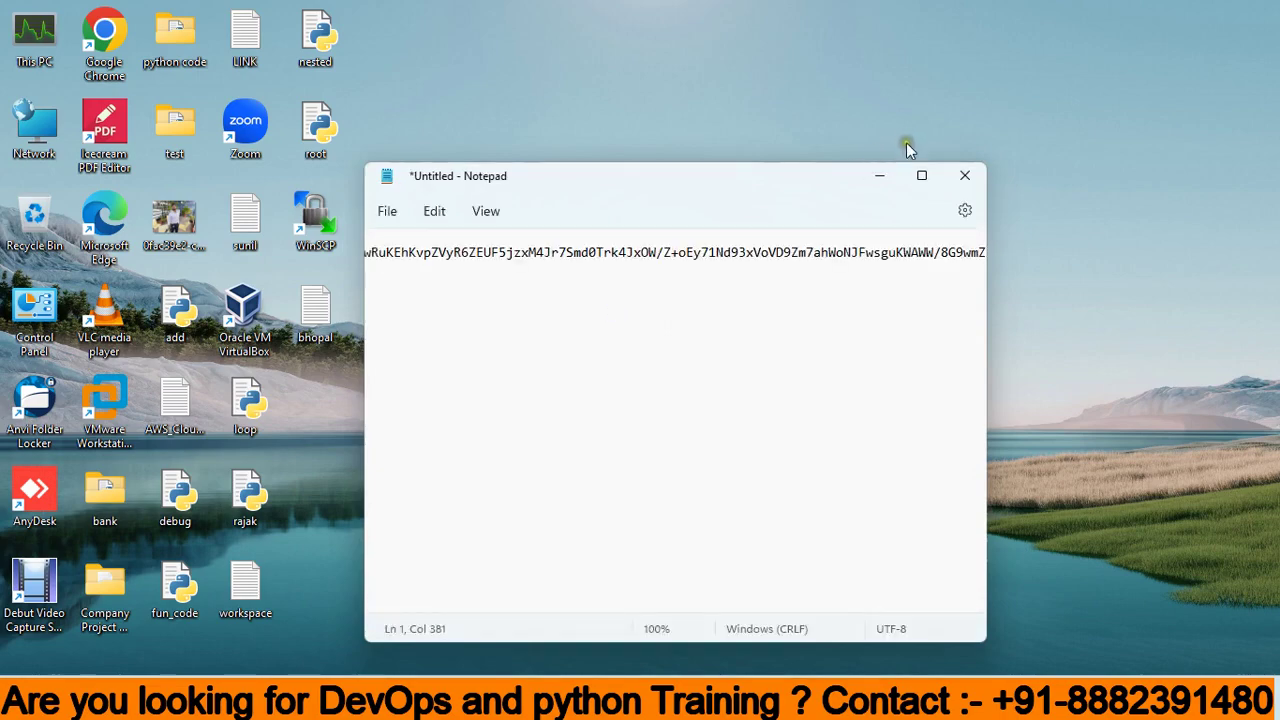
{"action": "left_click", "coordinate": [879, 177]}
Step: Switch to the EC2 Instance Connect terminal in Chrome and open .ssh/authorized_keys in vim
{"action": "left_click", "coordinate": [797, 698]}
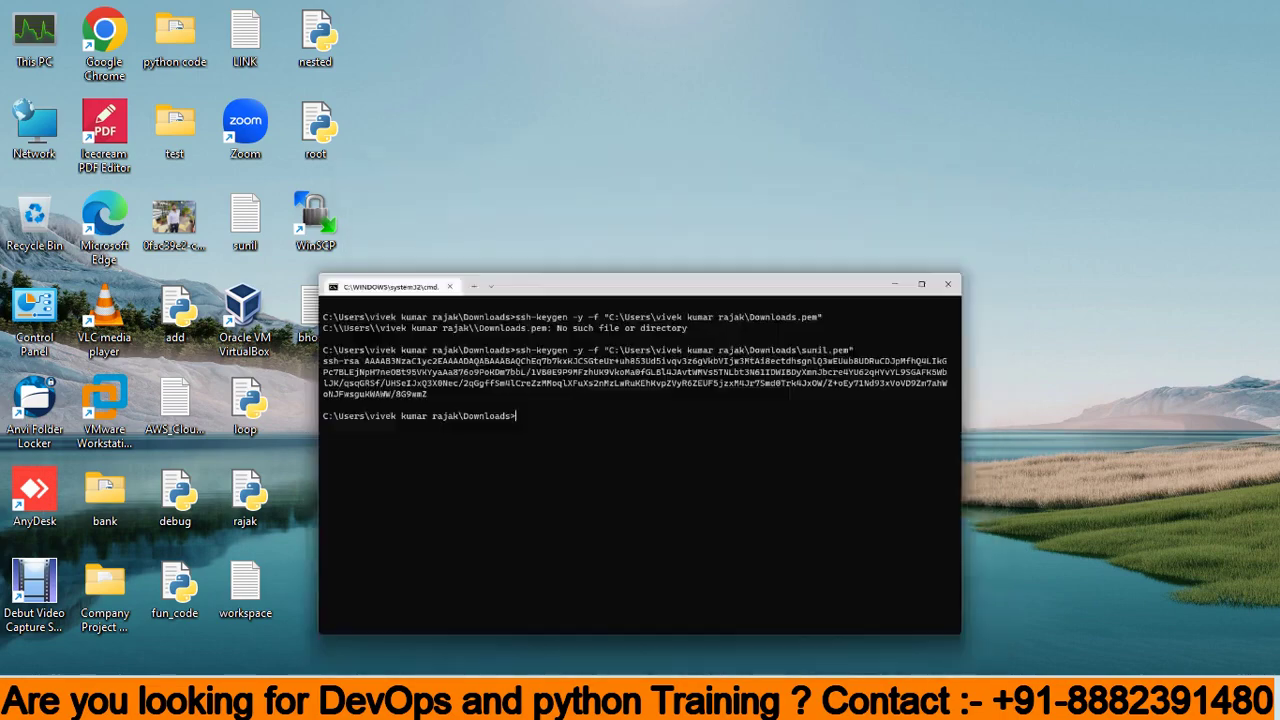
{"action": "left_click", "coordinate": [722, 698]}
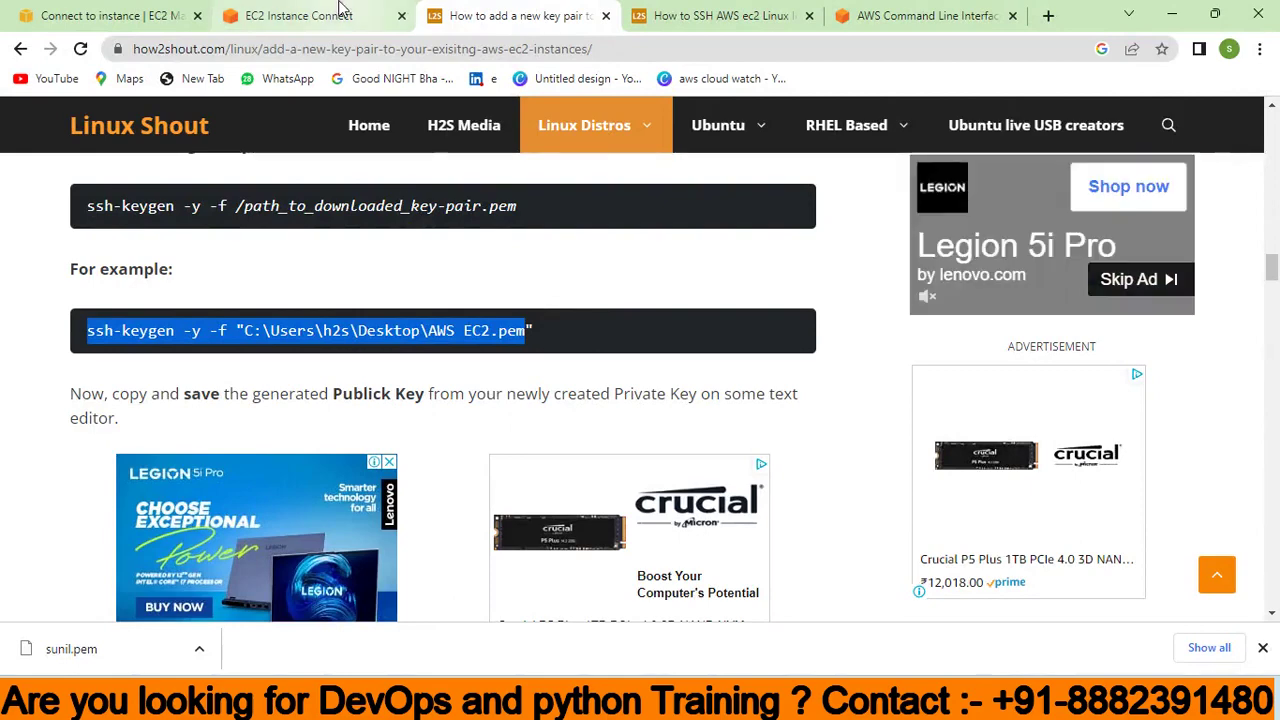
{"action": "left_click", "coordinate": [300, 15]}
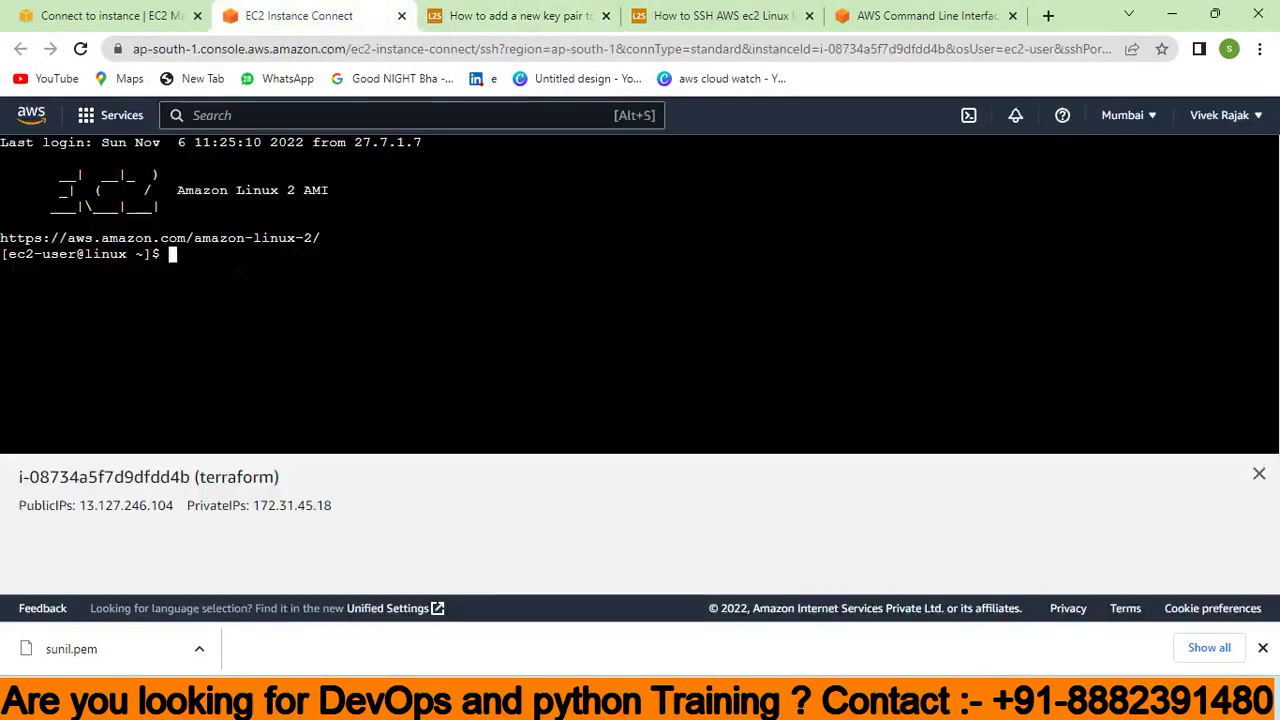
{"action": "type", "text": "vim "}
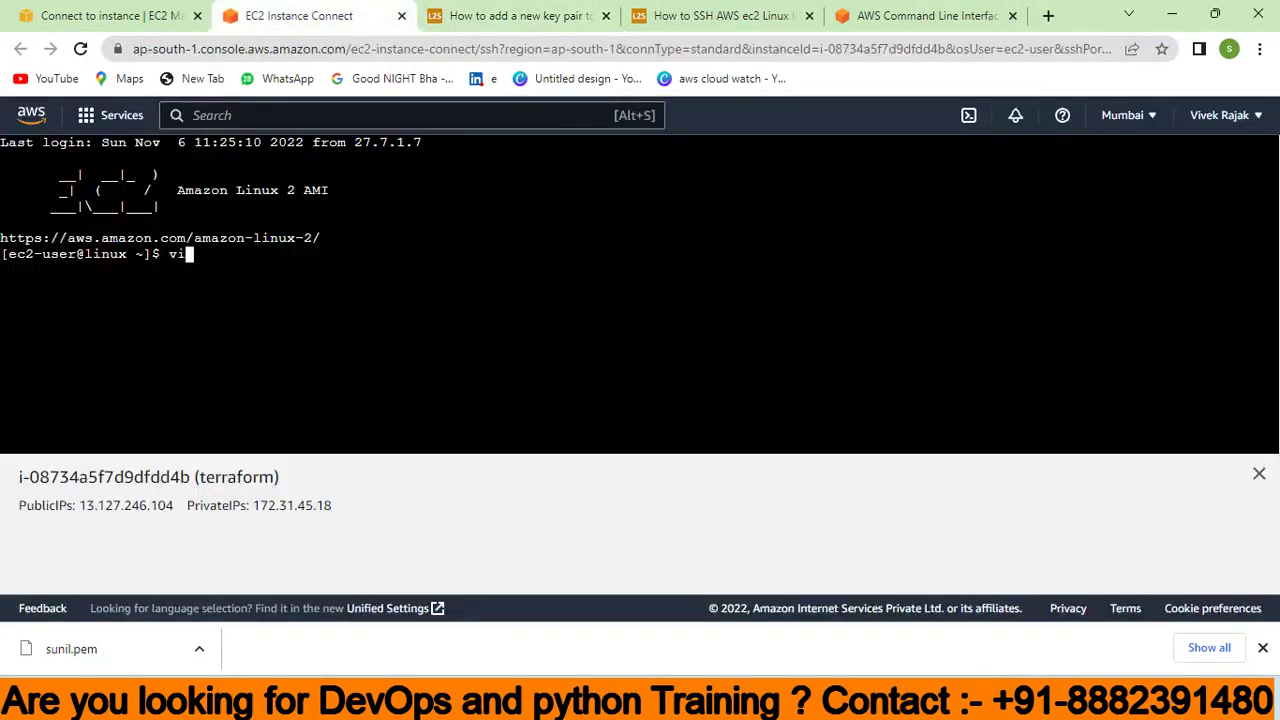
{"action": "type", "text": ".ssh/au"}
{"action": "key", "text": "Tab"}
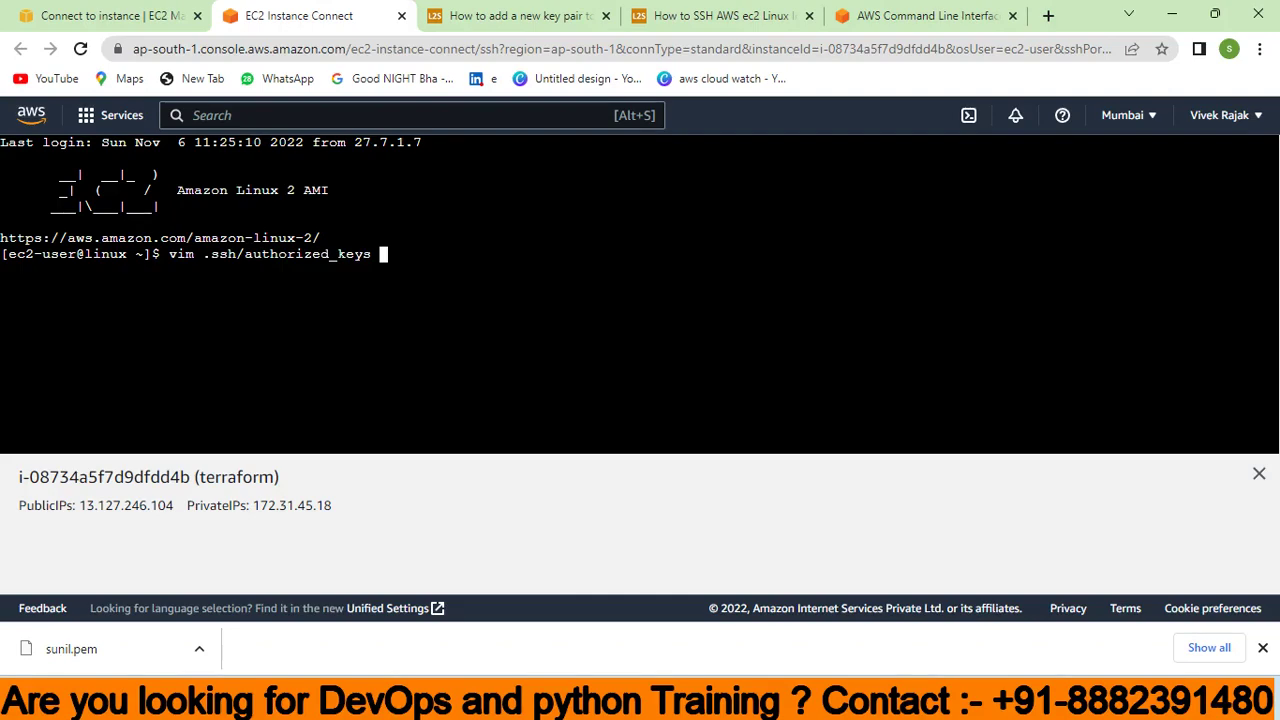
{"action": "key", "text": "Return"}
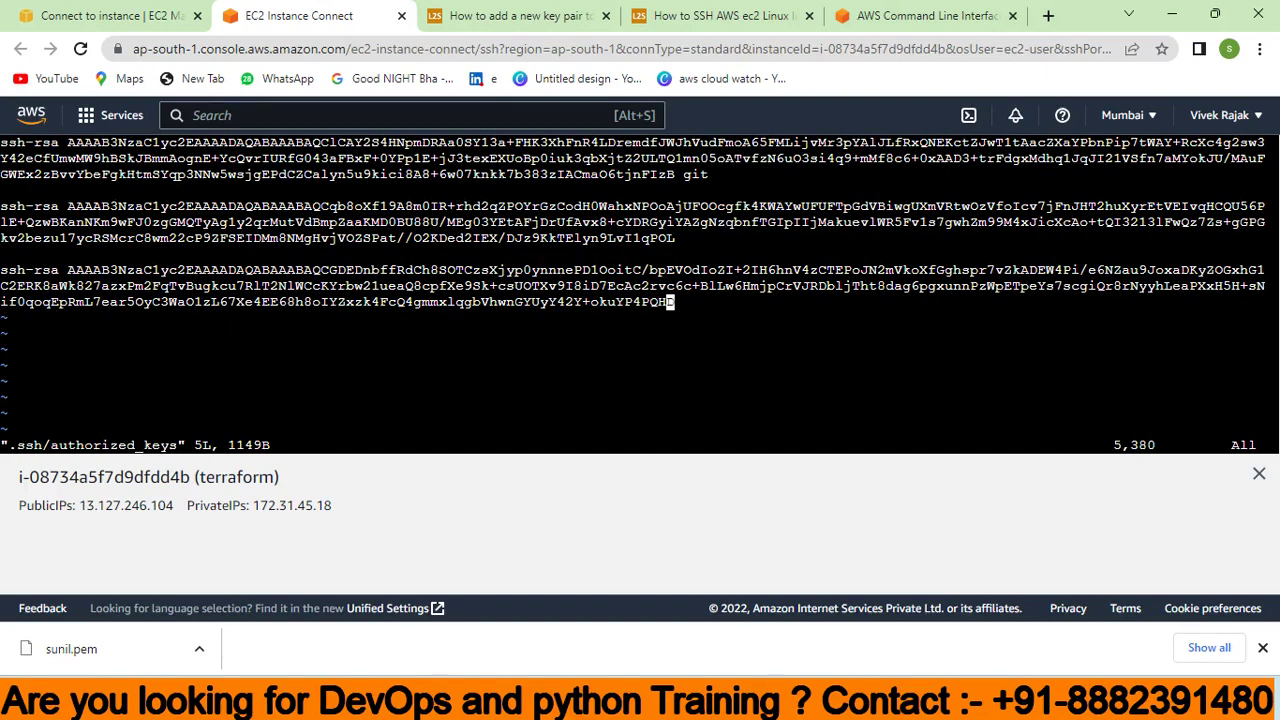
Step: Delete all existing key lines from the authorized_keys file
{"action": "key", "text": "d"}
{"action": "key", "text": "d"}
{"action": "key", "text": "d"}
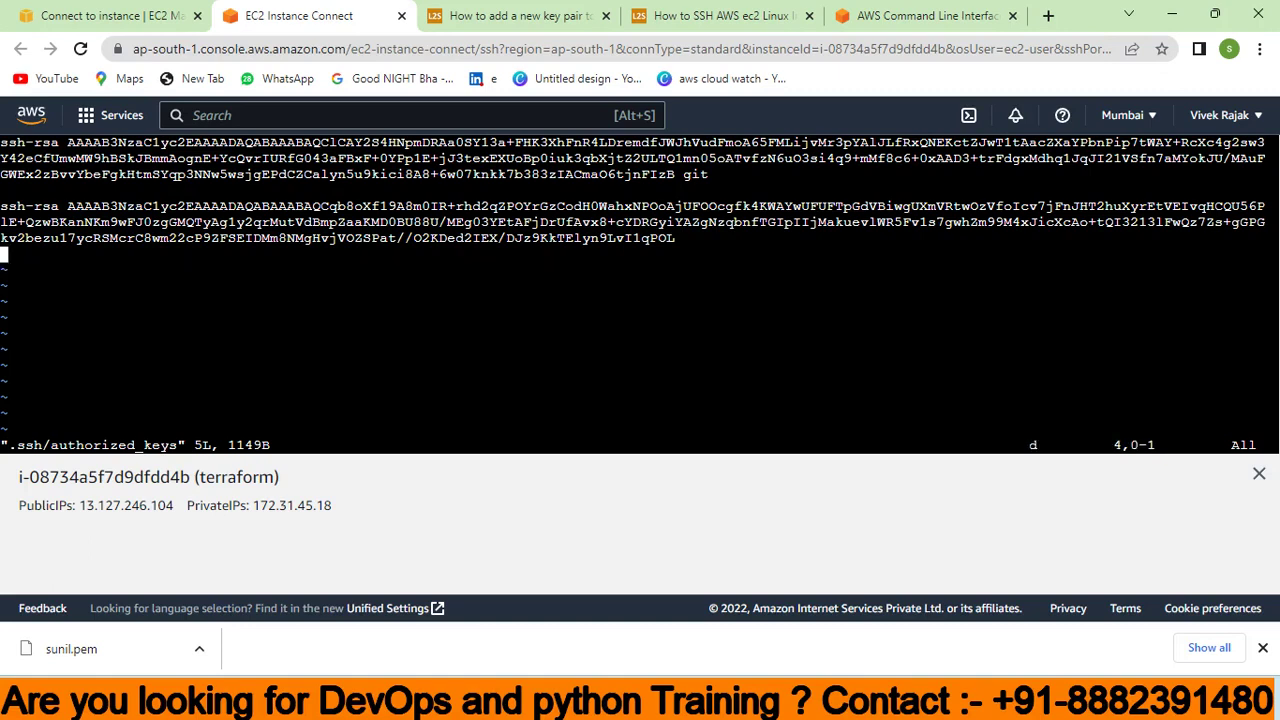
{"action": "key", "text": "d"}
{"action": "key", "text": "d"}
{"action": "key", "text": "d"}
{"action": "key", "text": "d"}
{"action": "key", "text": "d"}
{"action": "key", "text": "d"}
{"action": "key", "text": "d"}
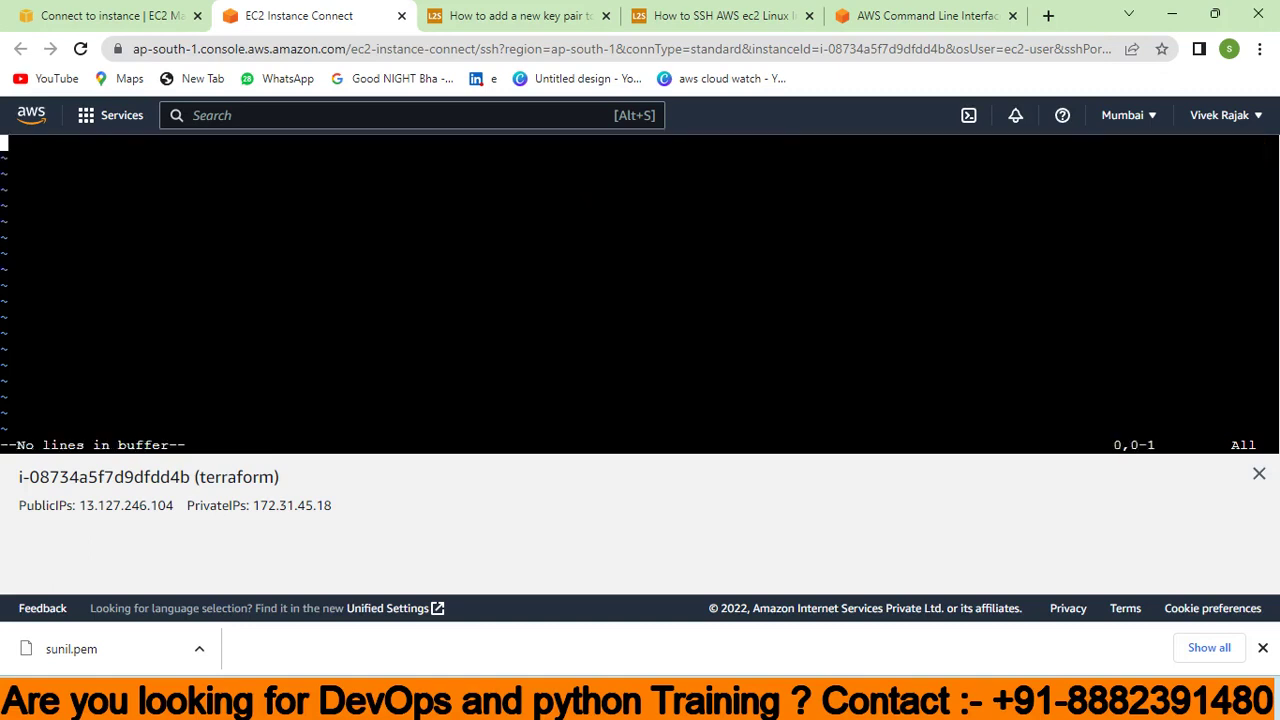
Step: Insert the new public key from the Notepad document into the empty authorized_keys file, then save and exit vim
{"action": "key", "text": "i"}
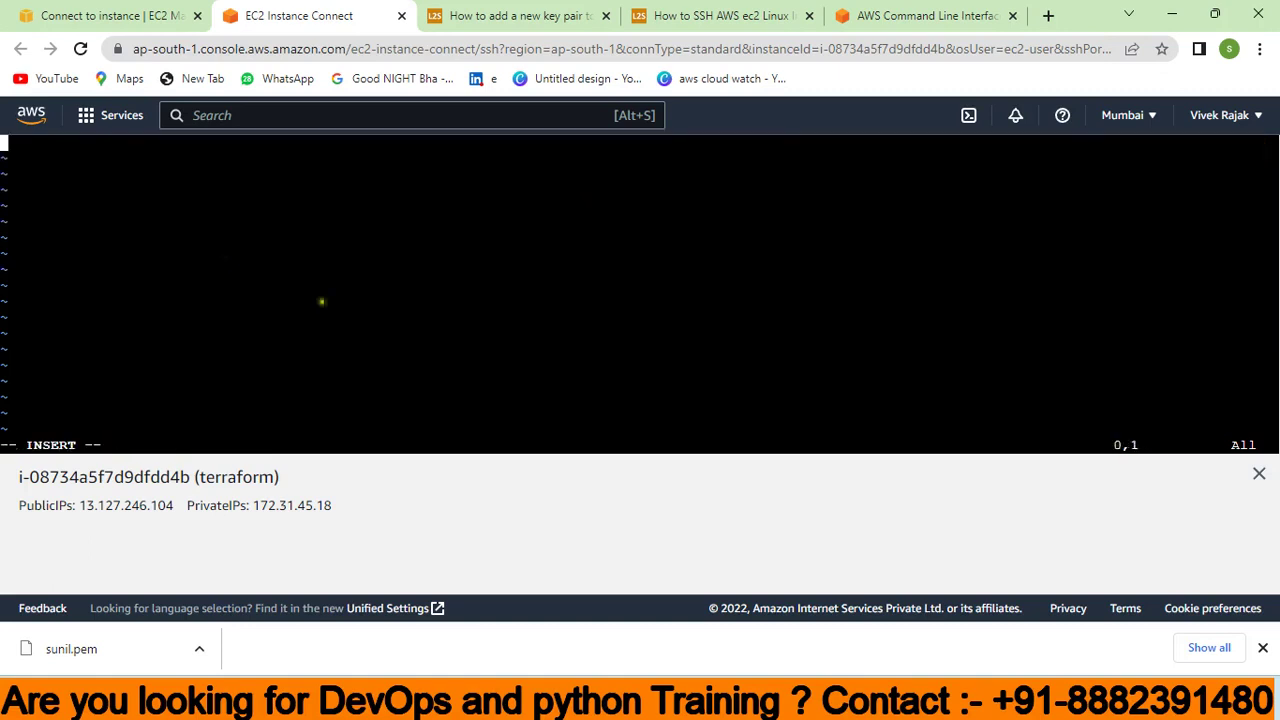
{"action": "left_click", "coordinate": [836, 700]}
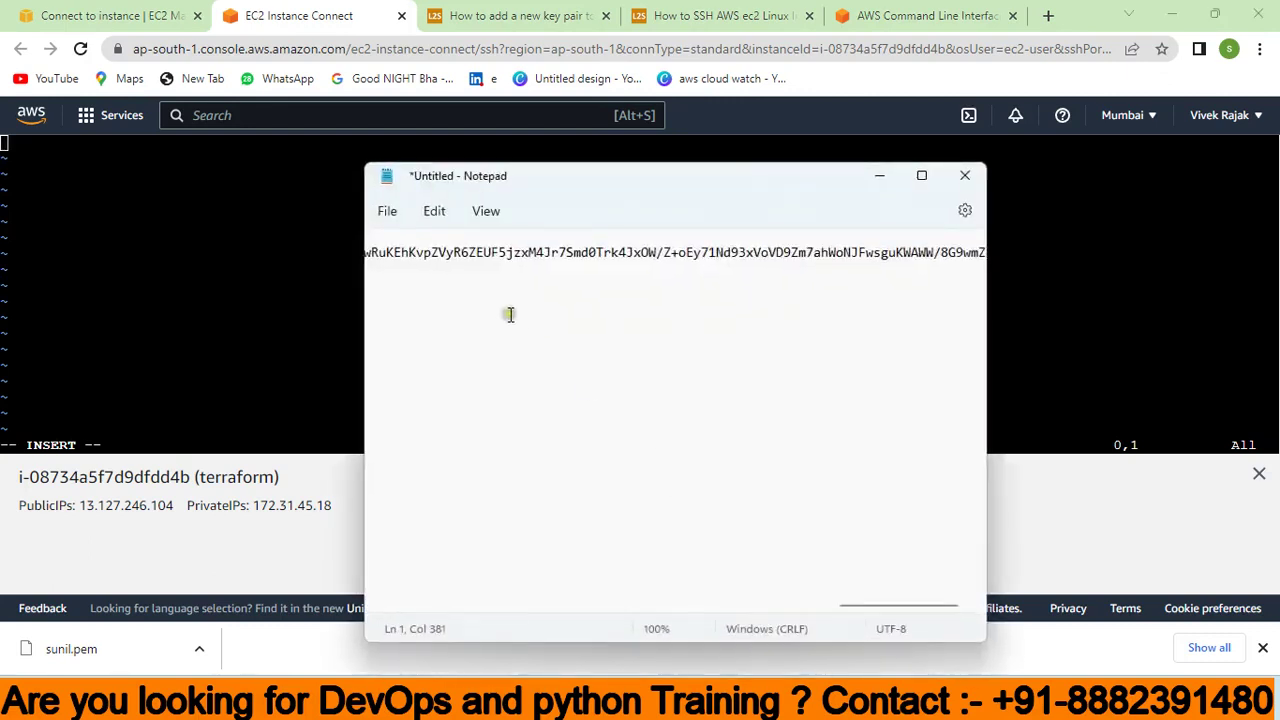
{"action": "triple_click", "coordinate": [478, 256]}
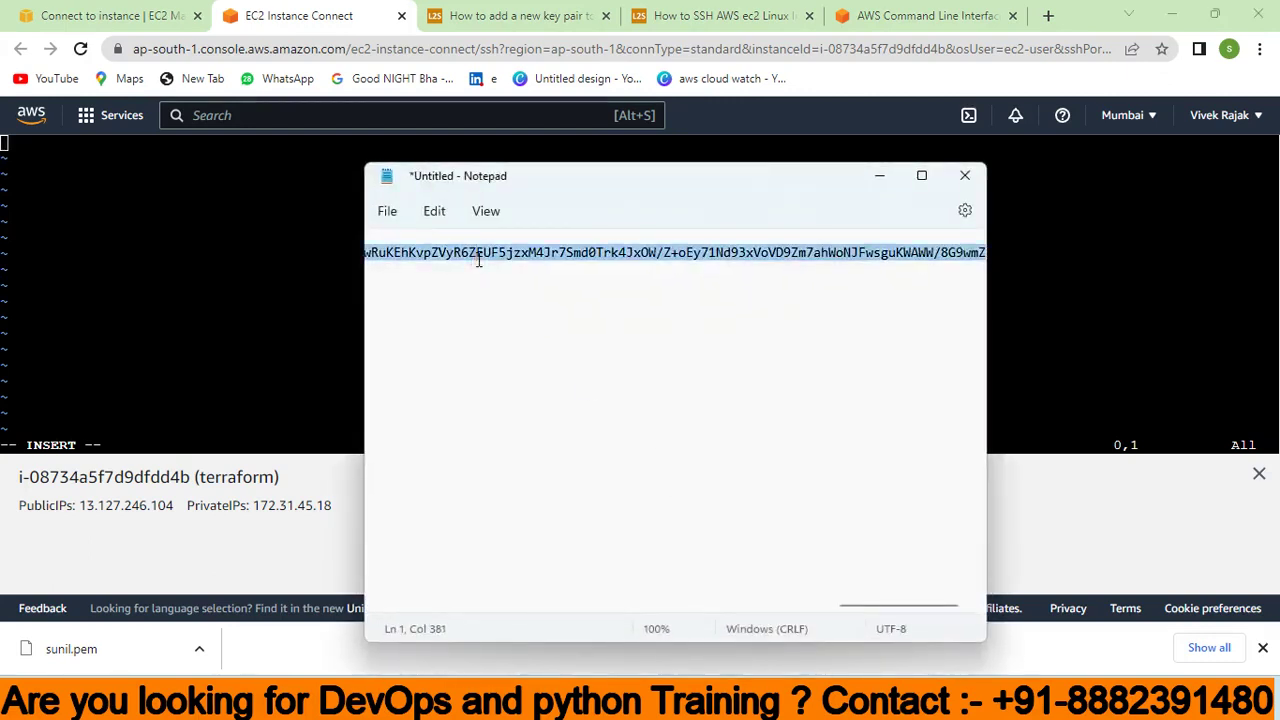
{"action": "left_click", "coordinate": [880, 176]}
{"action": "right_click", "coordinate": [289, 255]}
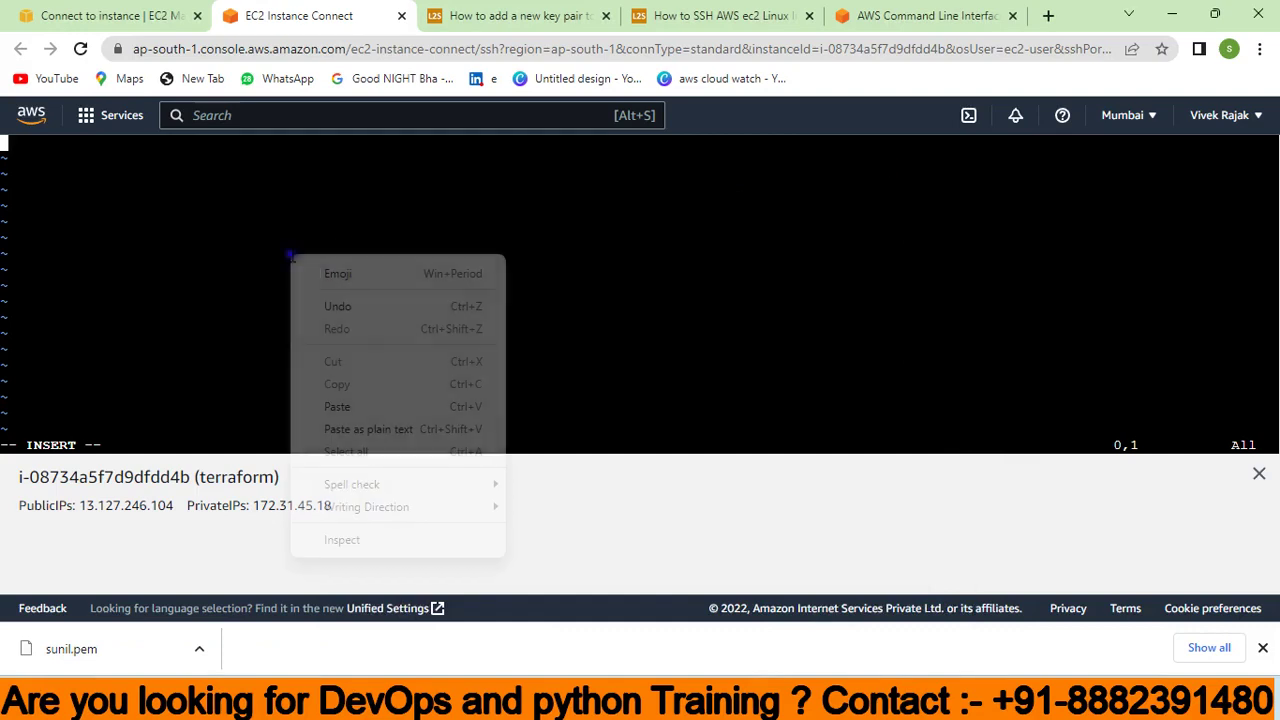
{"action": "left_click", "coordinate": [362, 408]}
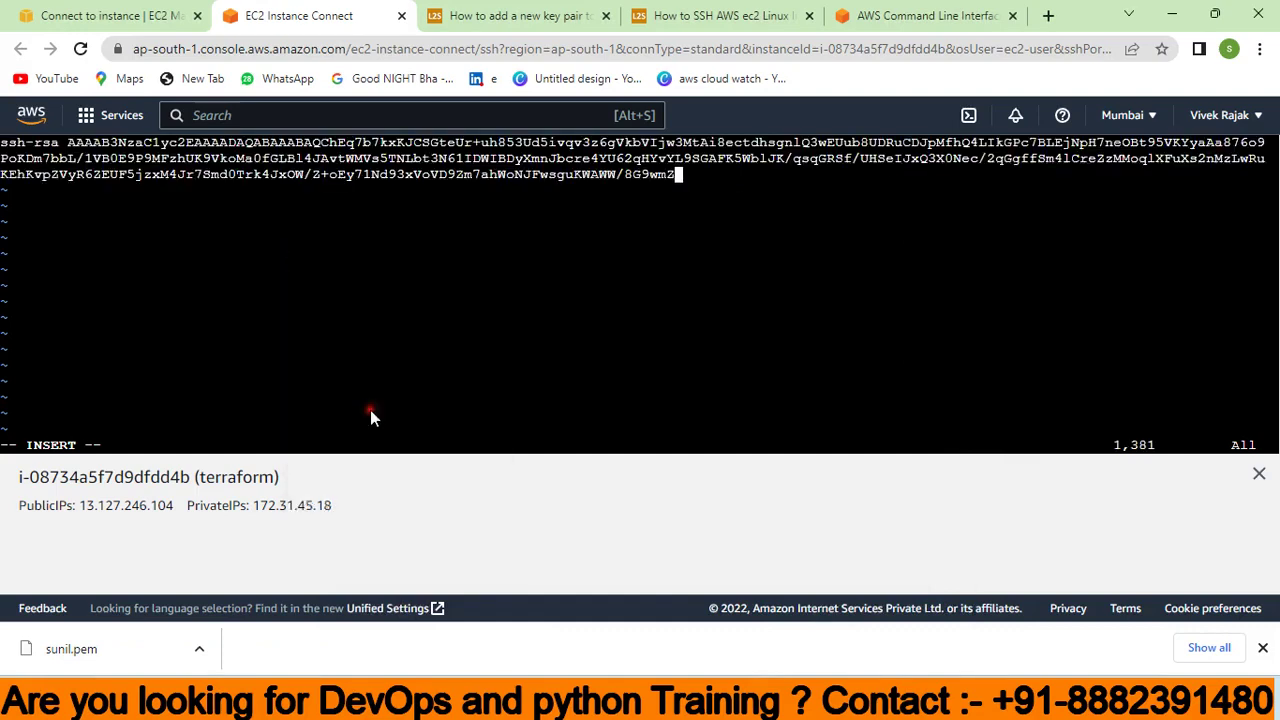
{"action": "key", "text": "Escape"}
{"action": "key", "text": "shift+z"}
{"action": "key", "text": "shift+z"}
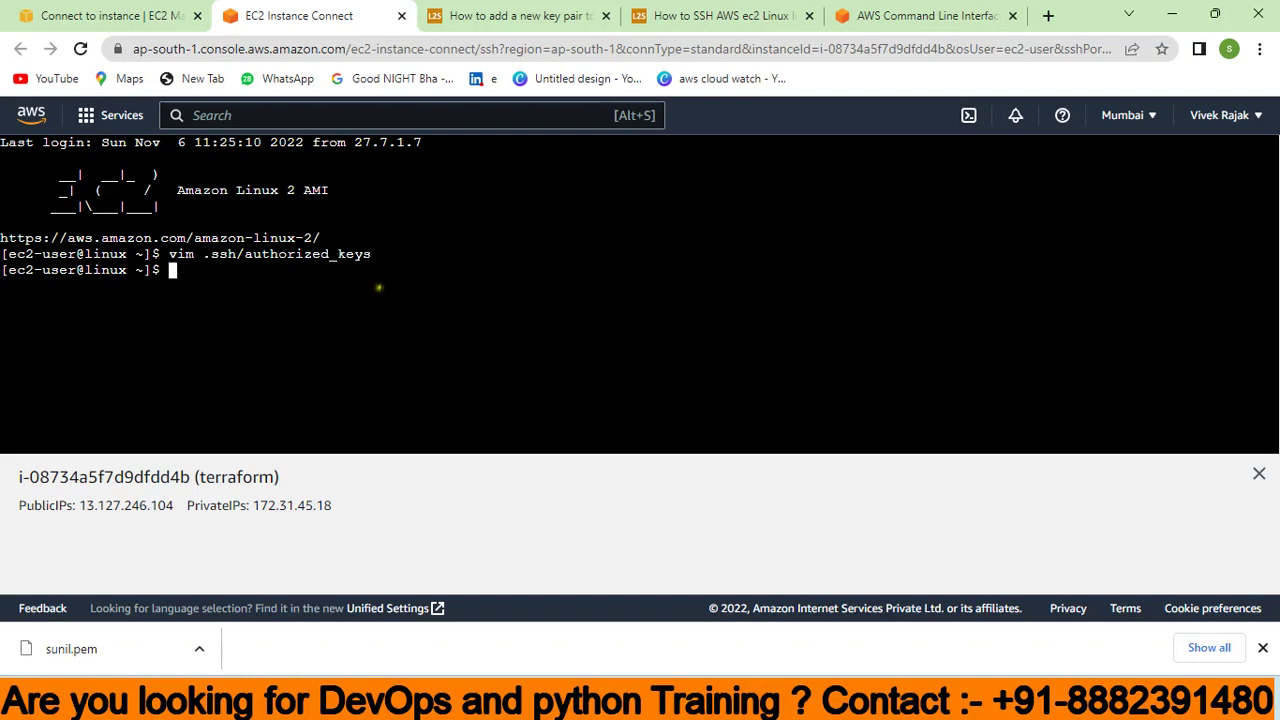
Step: Reboot the terraform instance from the EC2 Instances list and confirm the reboot
{"action": "left_click", "coordinate": [120, 15]}
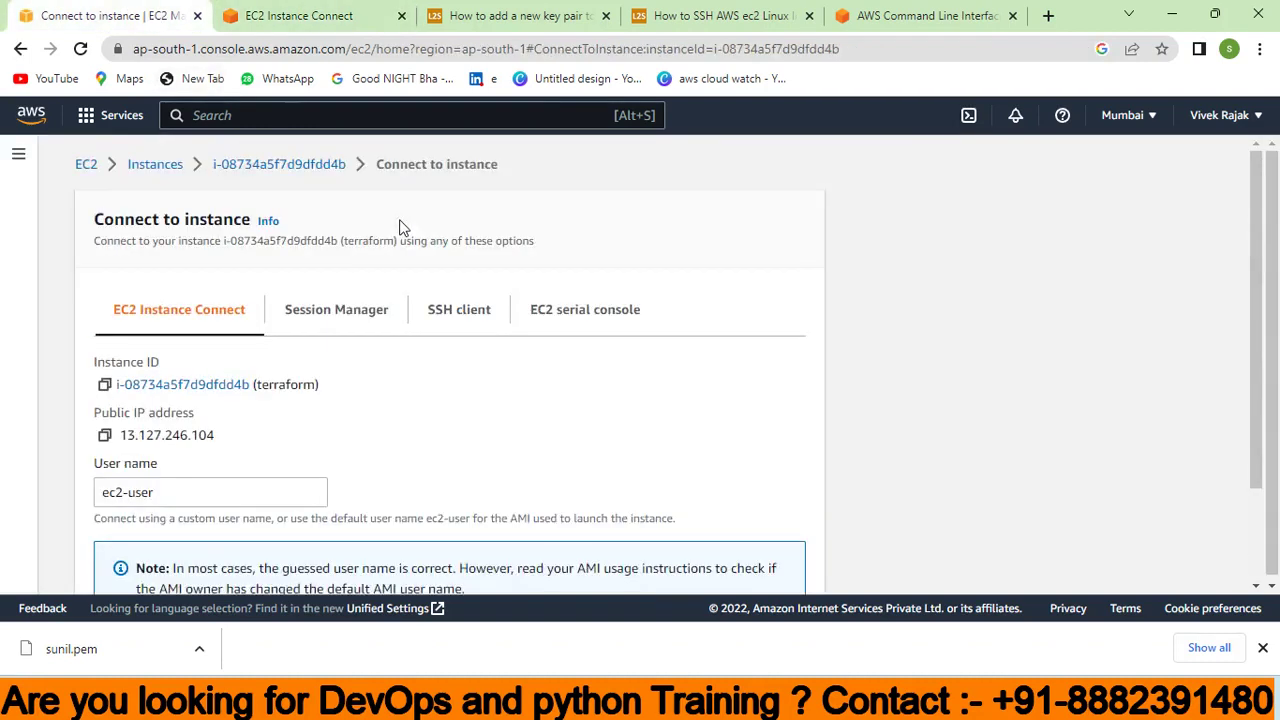
{"action": "left_click", "coordinate": [172, 166]}
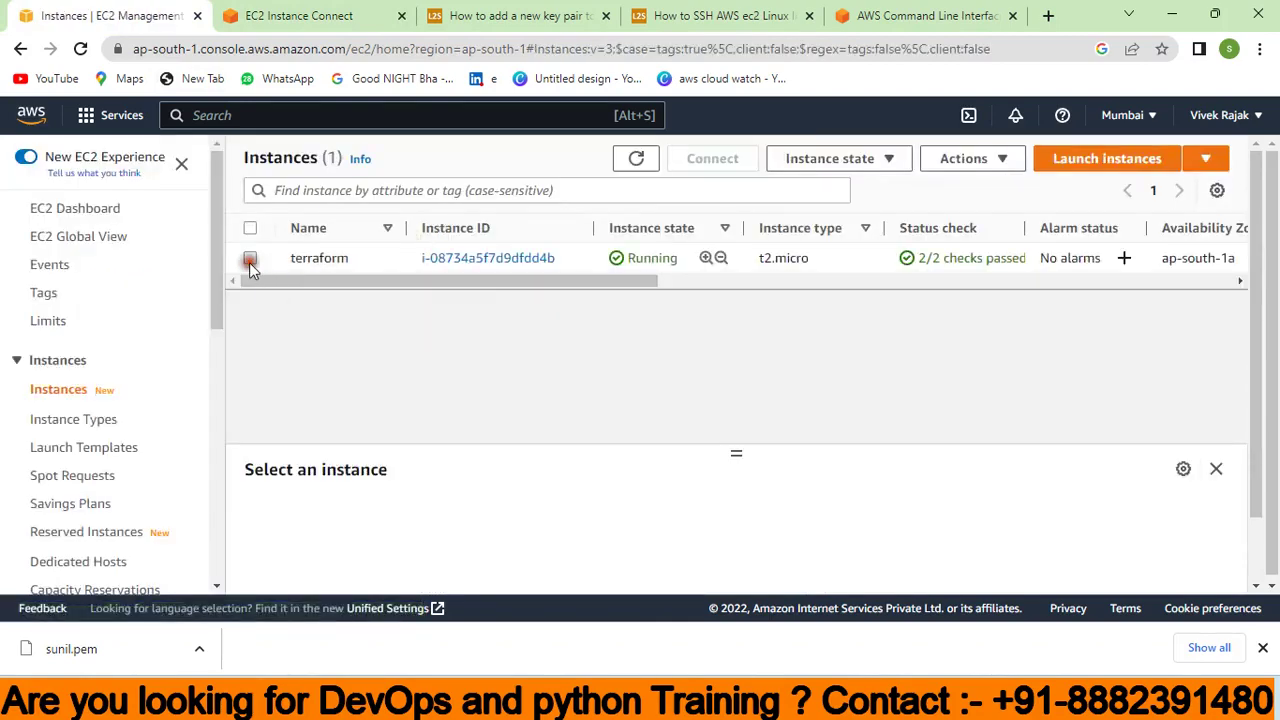
{"action": "left_click", "coordinate": [250, 260]}
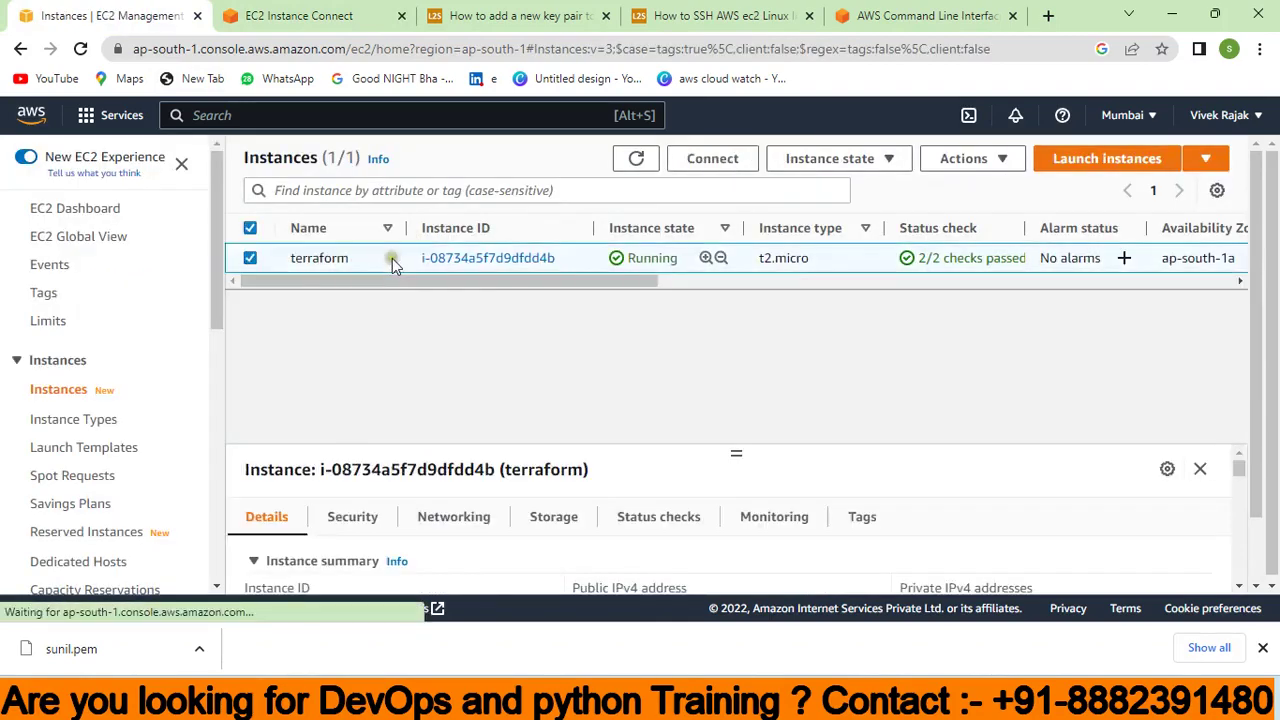
{"action": "left_click", "coordinate": [872, 162]}
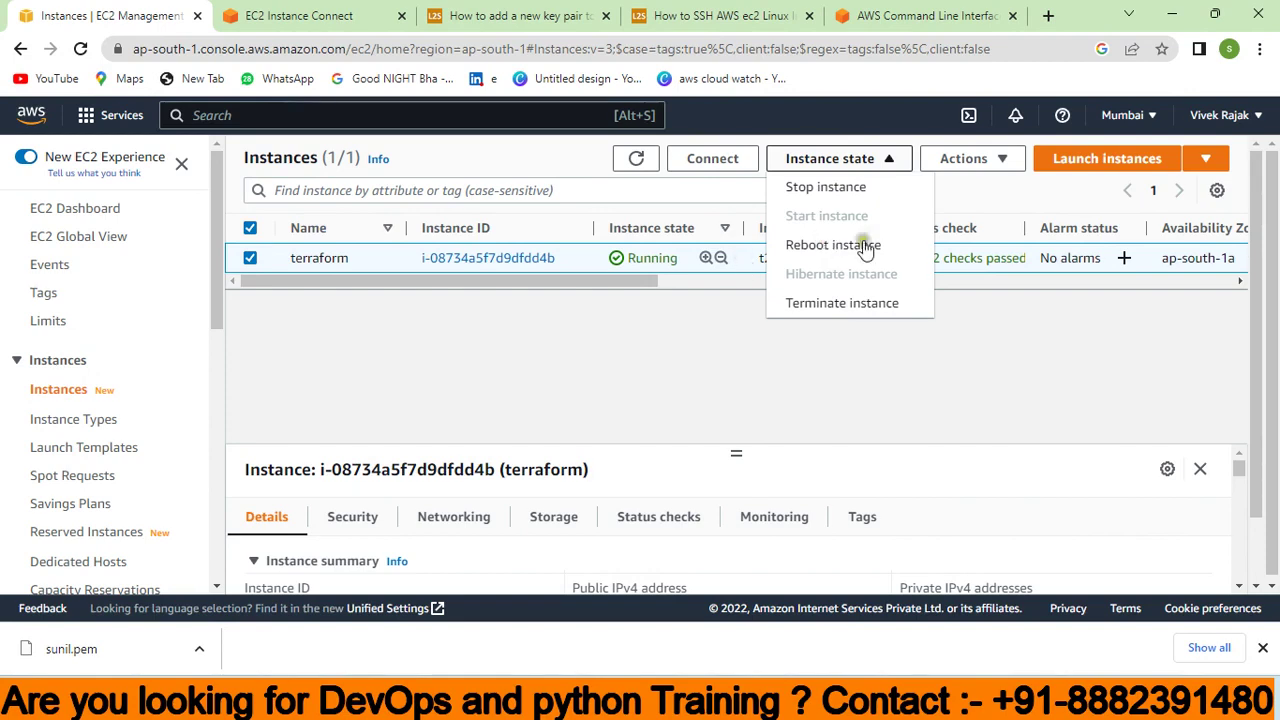
{"action": "left_click", "coordinate": [866, 248]}
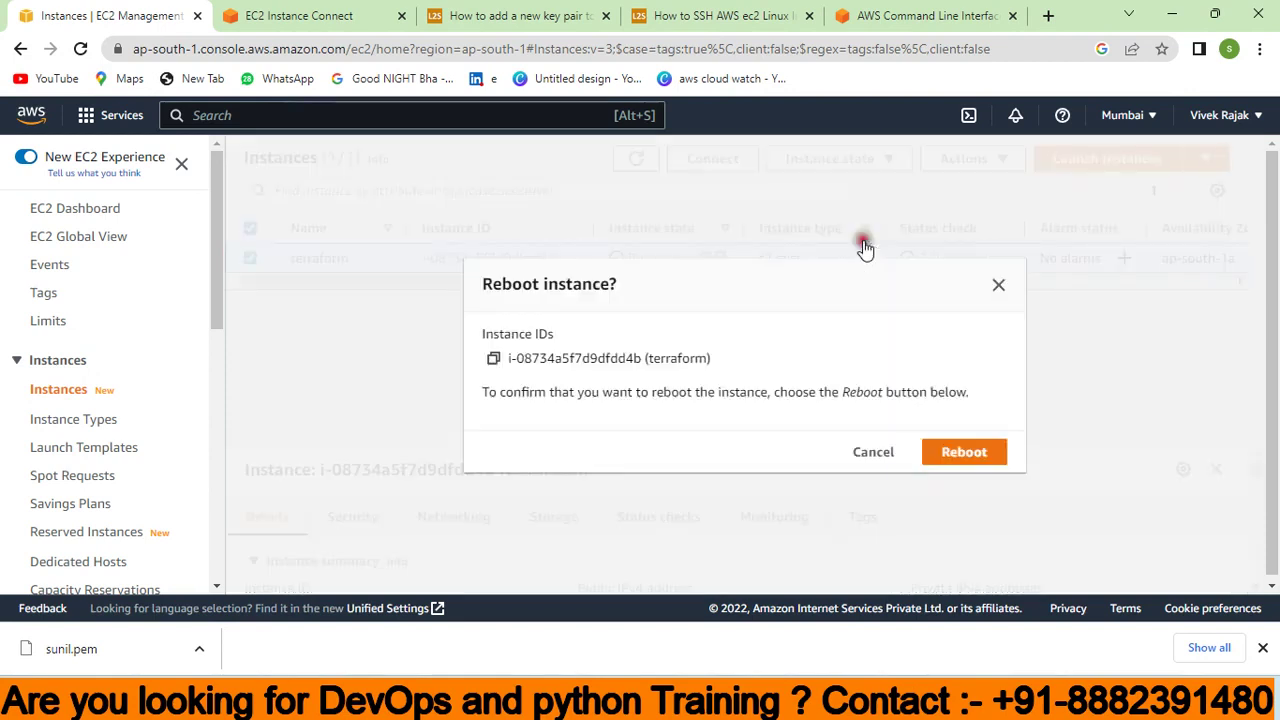
{"action": "left_click", "coordinate": [866, 248]}
{"action": "left_click", "coordinate": [864, 161]}
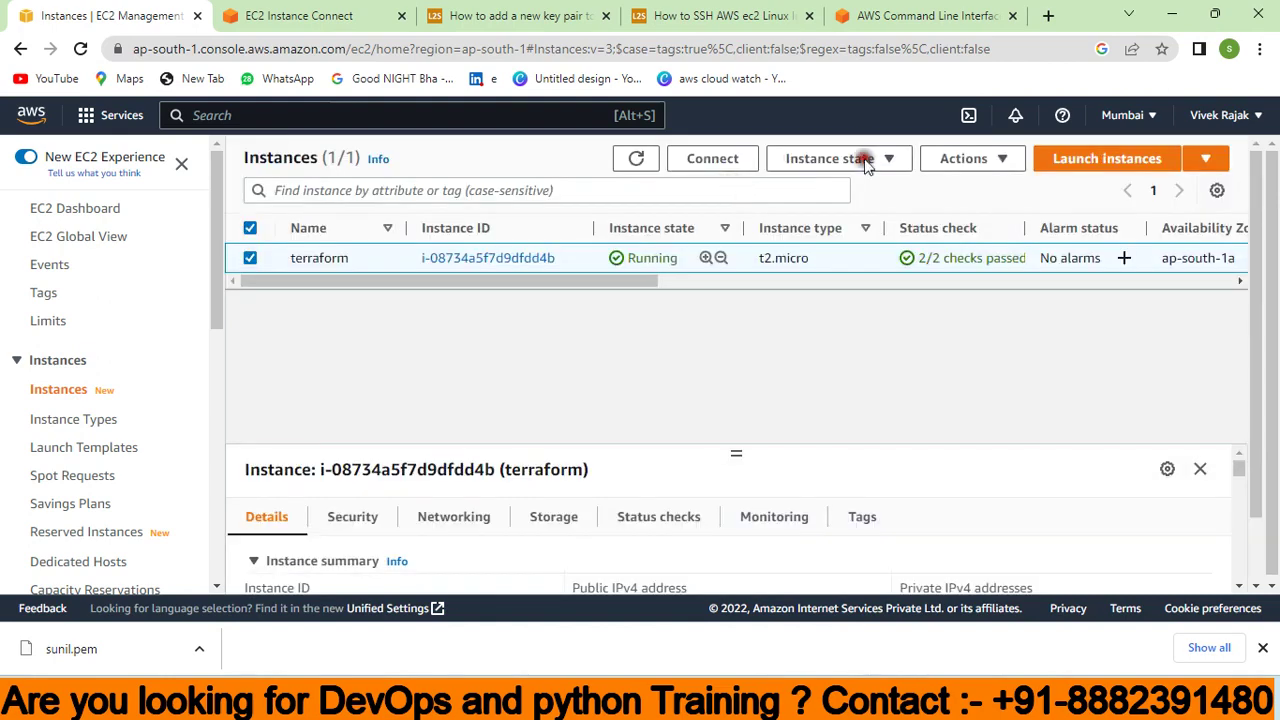
{"action": "left_click", "coordinate": [888, 161]}
{"action": "left_click", "coordinate": [850, 247]}
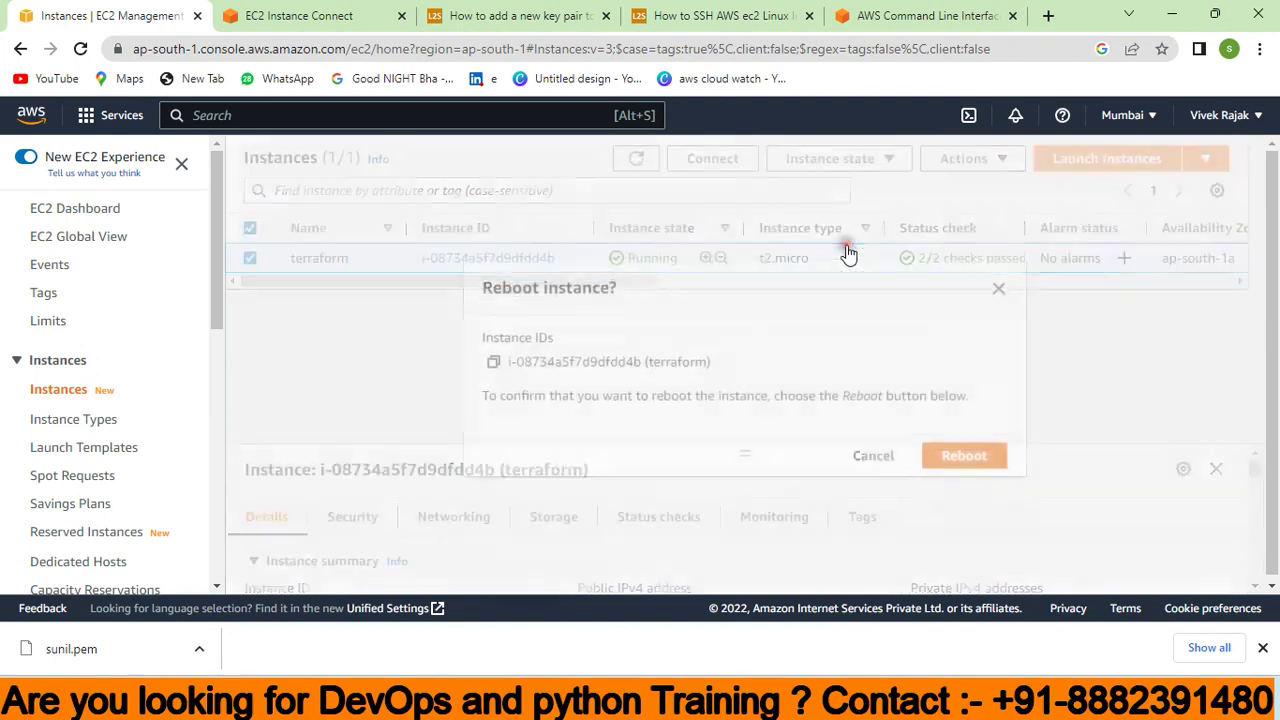
{"action": "left_click", "coordinate": [975, 460]}
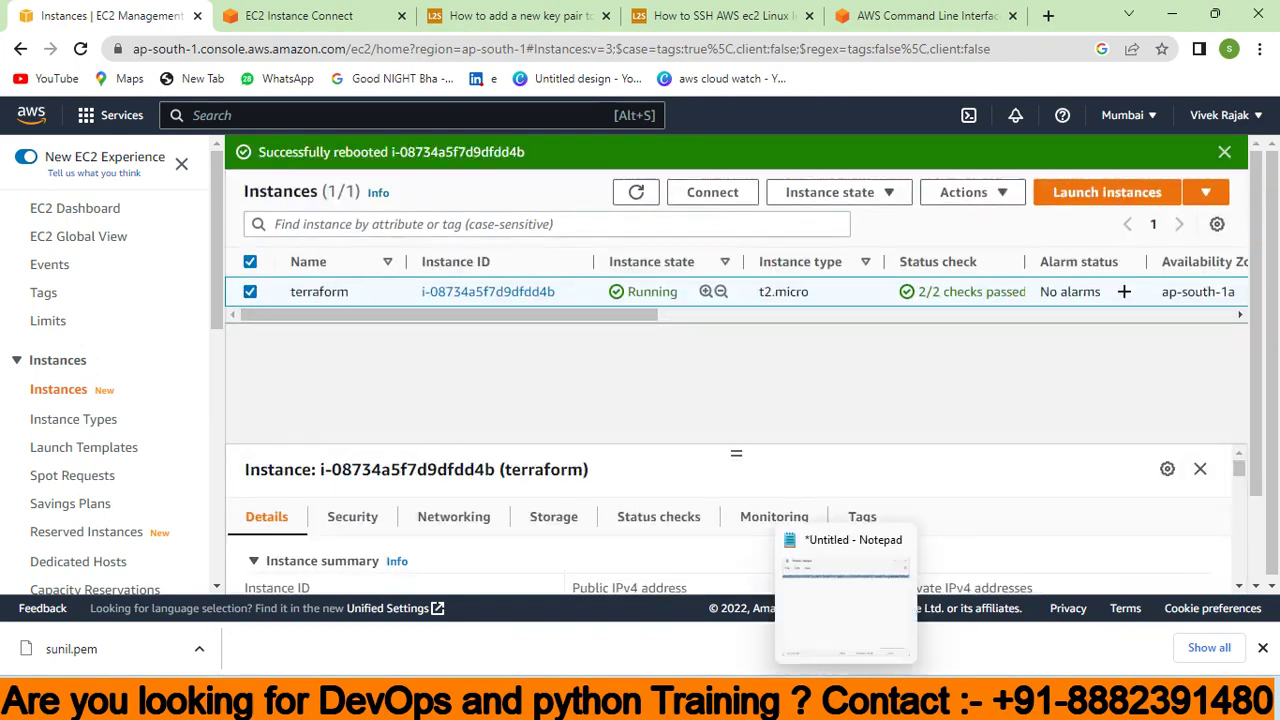
{"action": "left_click", "coordinate": [884, 699]}
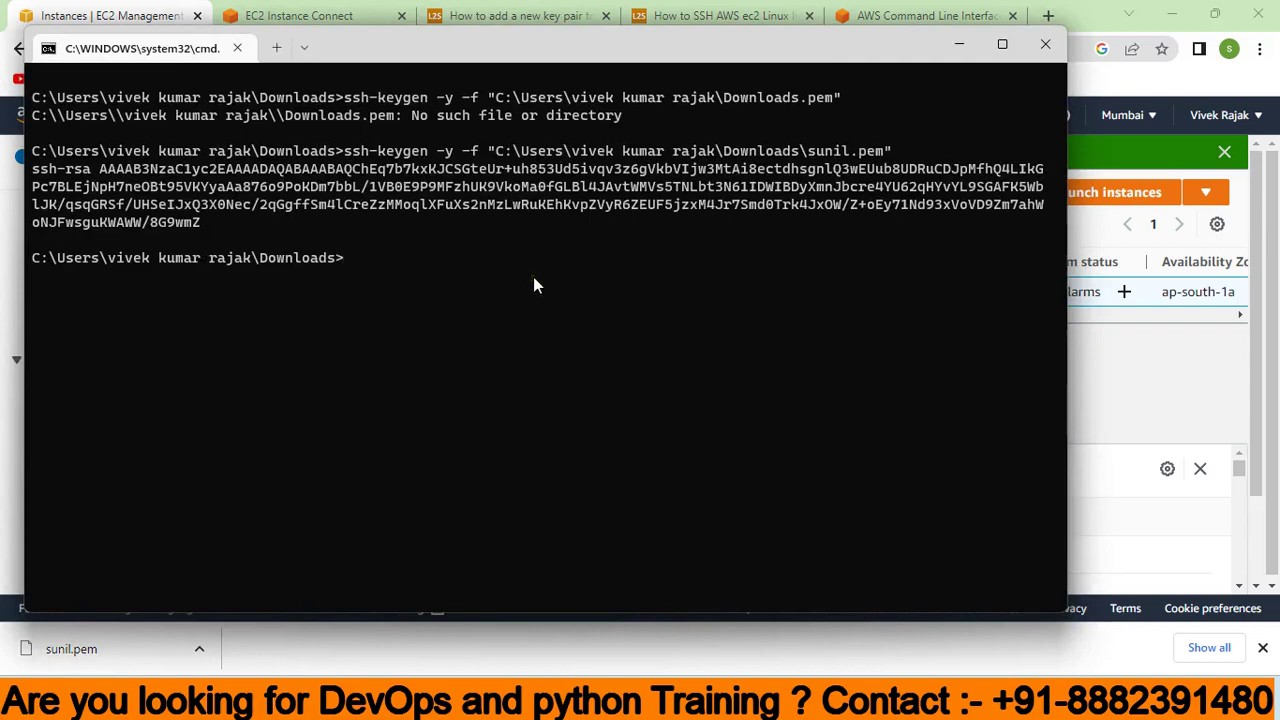
{"action": "type", "text": "cls\\"}
{"action": "key", "text": "Return"}
{"action": "type", "text": "ssh ec2"}
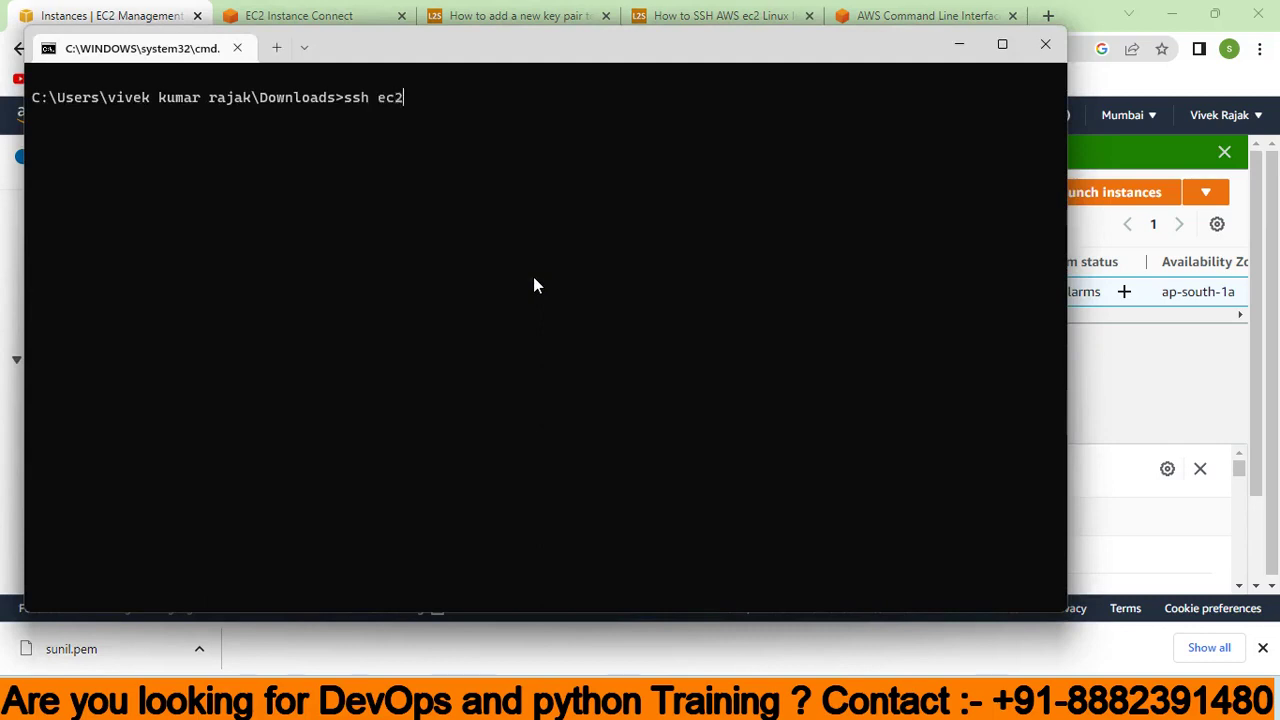
{"action": "type", "text": "-user@"}
{"action": "key", "text": "ctrl+v"}
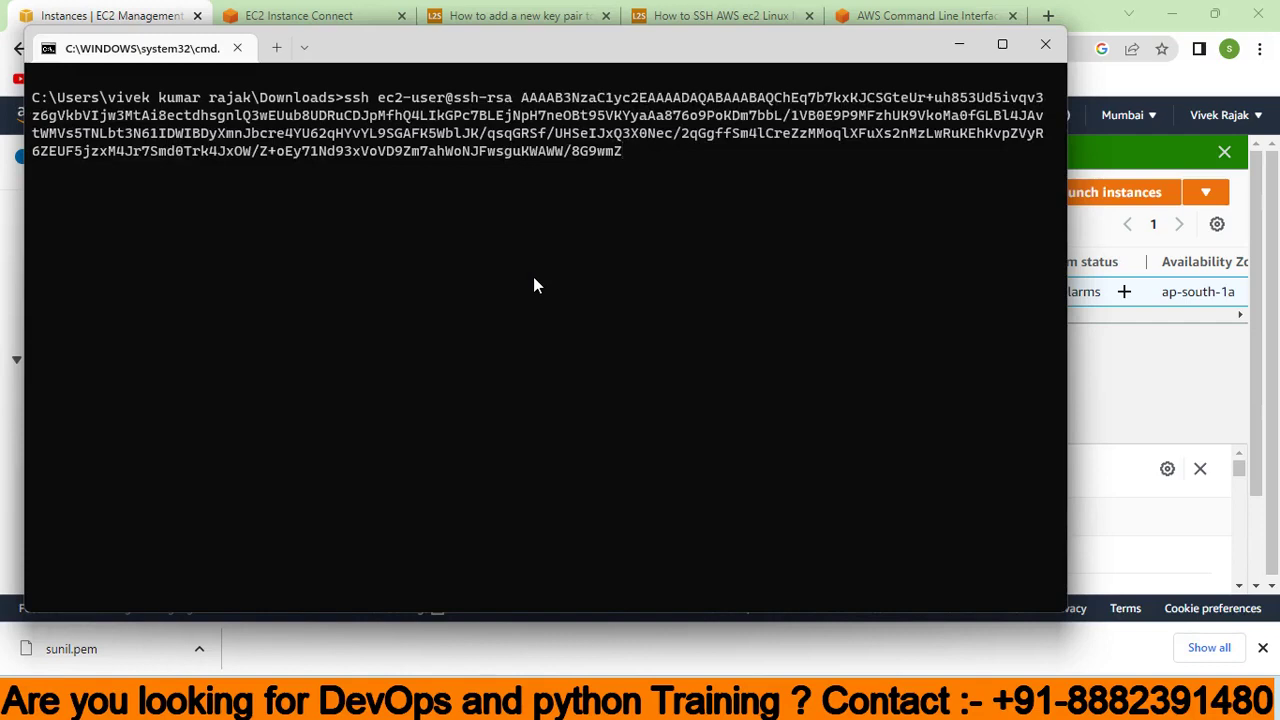
{"action": "key", "text": "Return"}
{"action": "key", "text": "Return"}
{"action": "type", "text": "cls"}
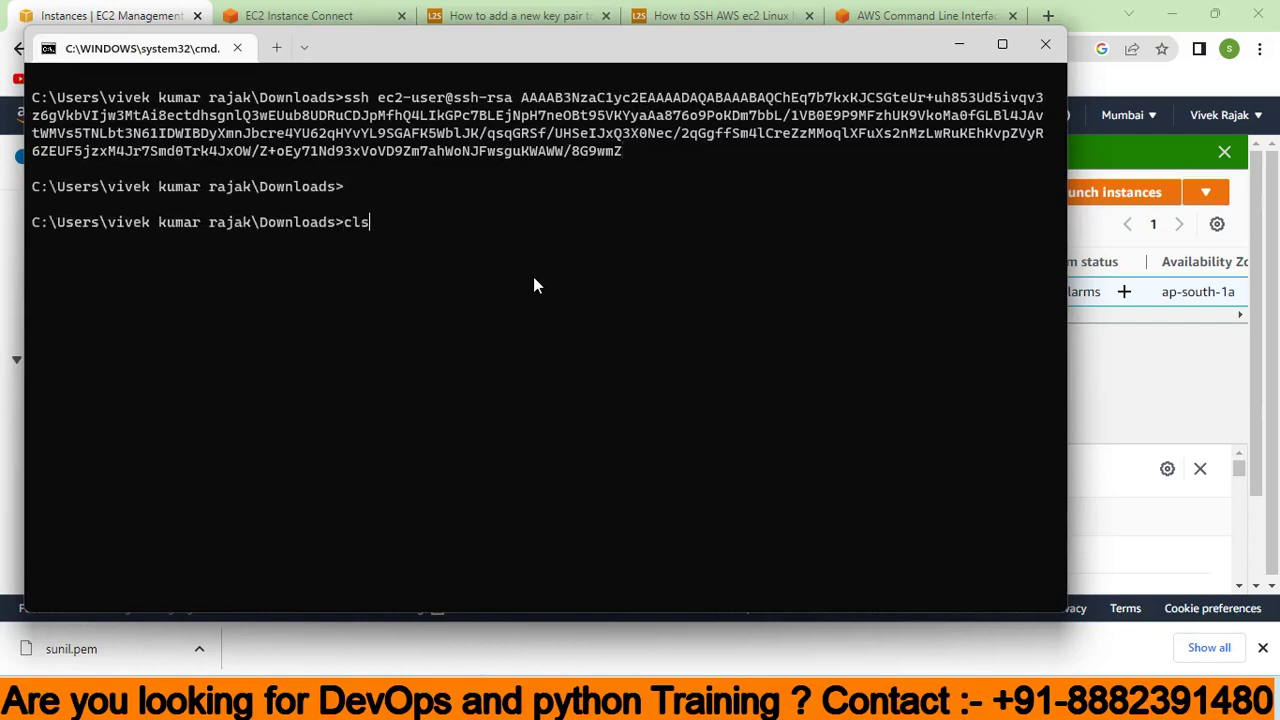
{"action": "key", "text": "BackSpace"}
{"action": "type", "text": "s"}
{"action": "key", "text": "Return"}
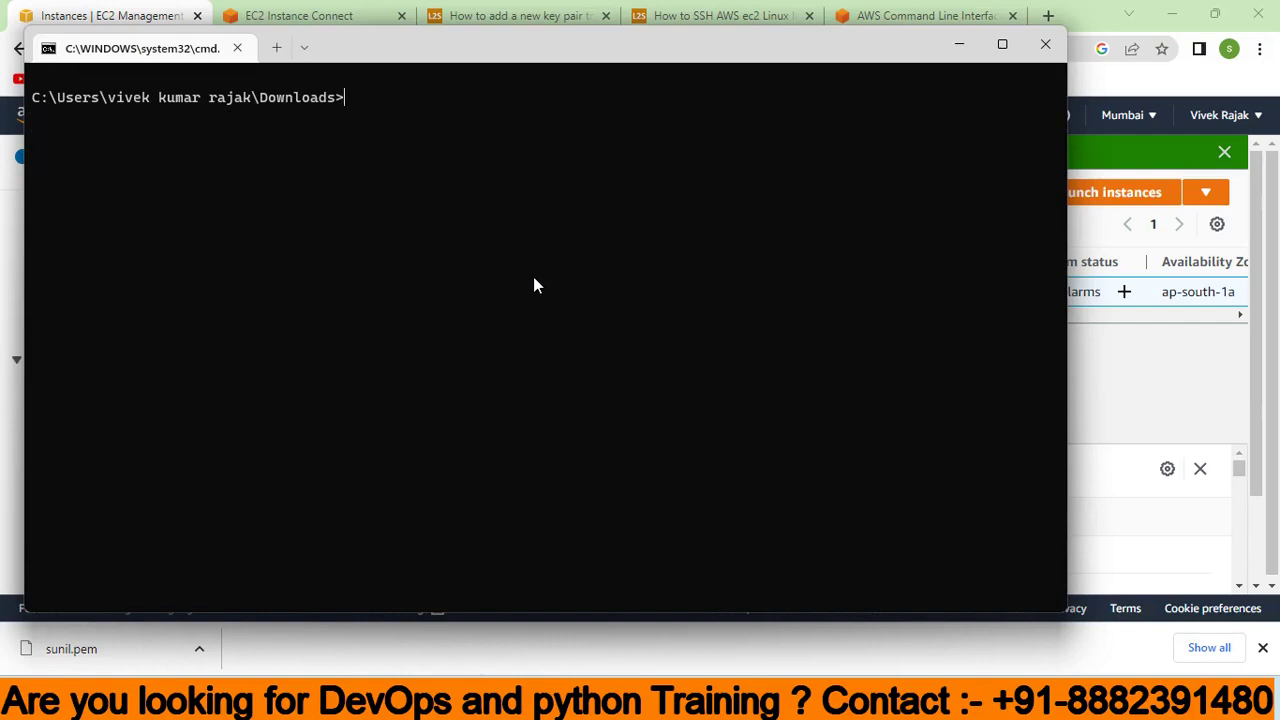
Step: Open the terraform instance's details in the EC2 console and copy its public IPv4 address
{"action": "left_click", "coordinate": [958, 44]}
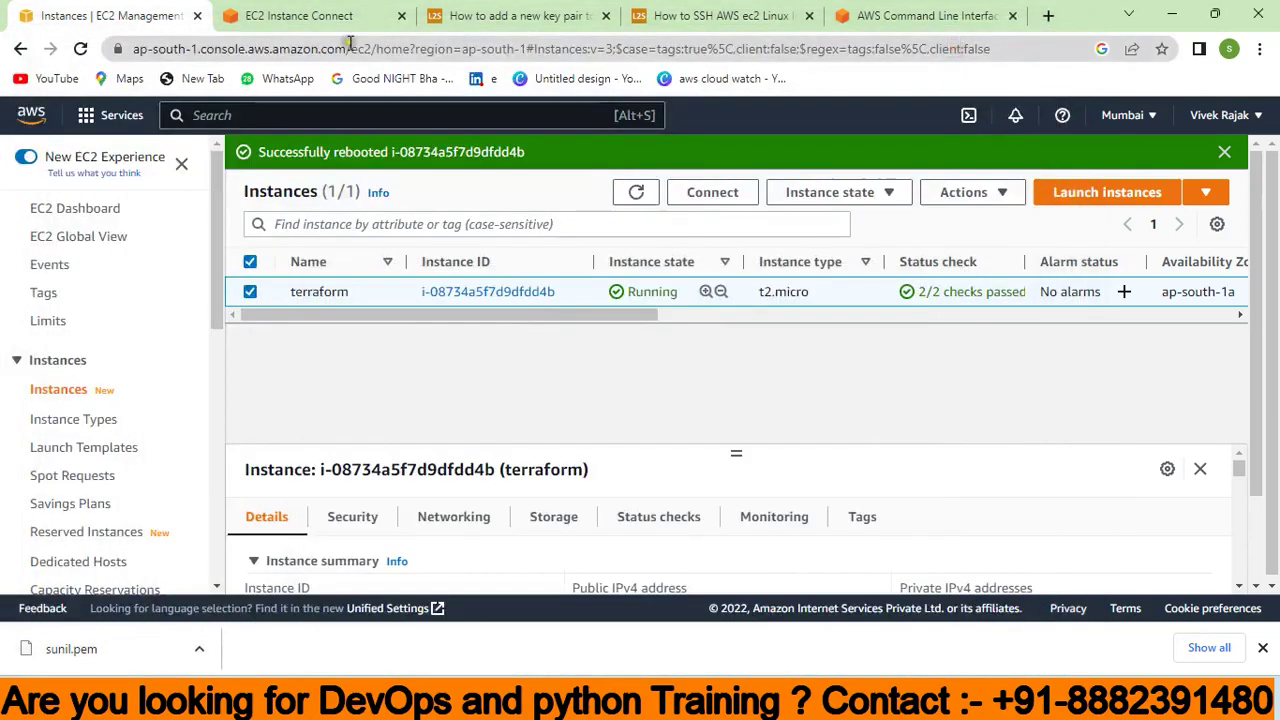
{"action": "left_click", "coordinate": [488, 292]}
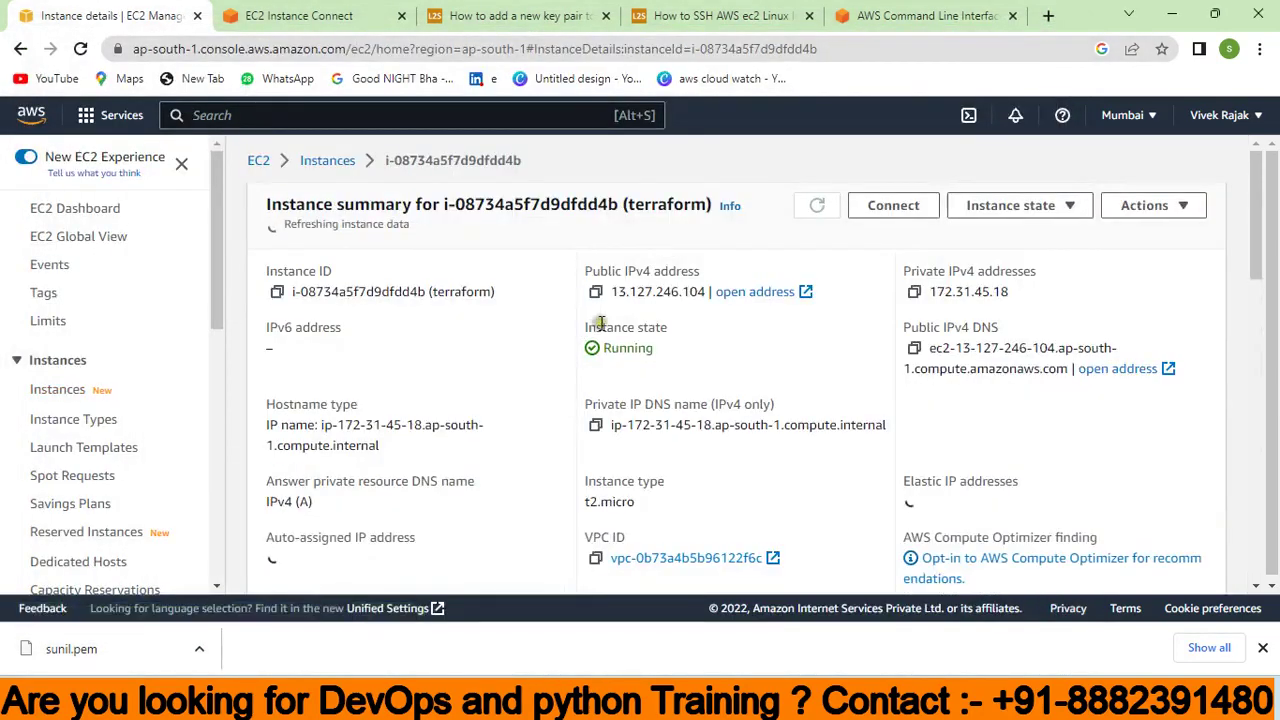
{"action": "left_click", "coordinate": [598, 290]}
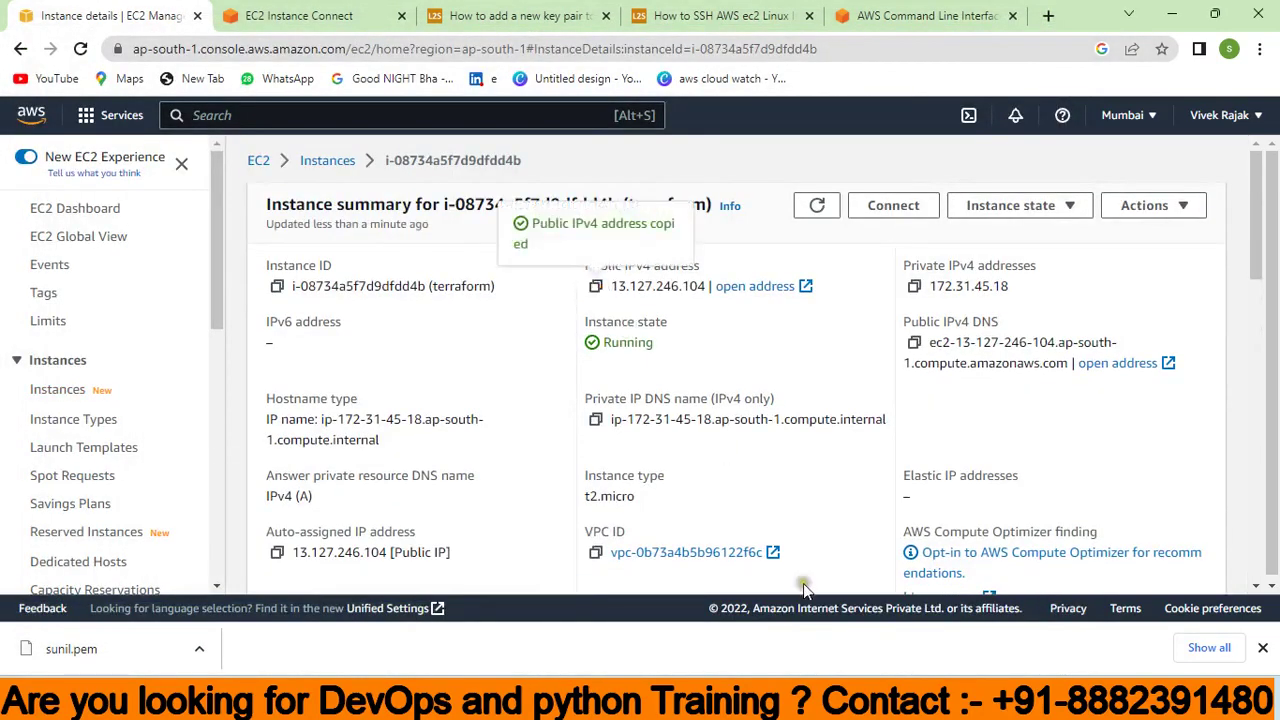
{"action": "left_click", "coordinate": [808, 668]}
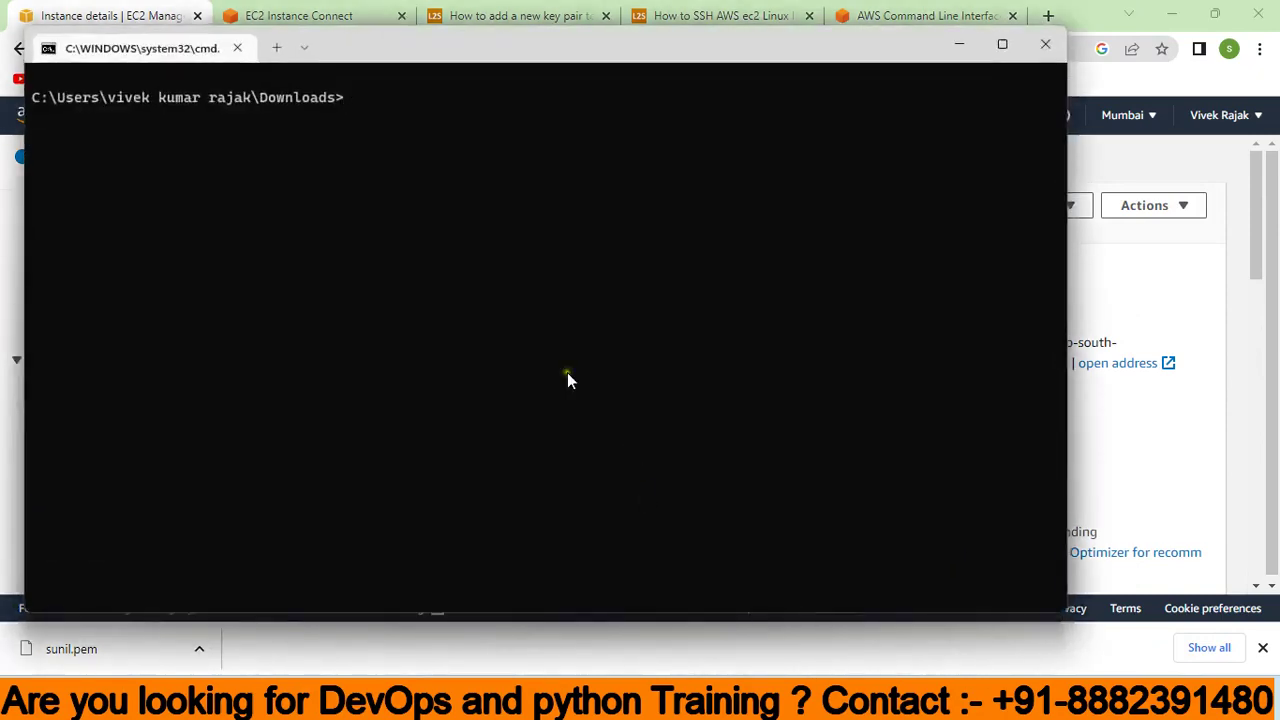
{"action": "type", "text": "ssh ec2-user@"}
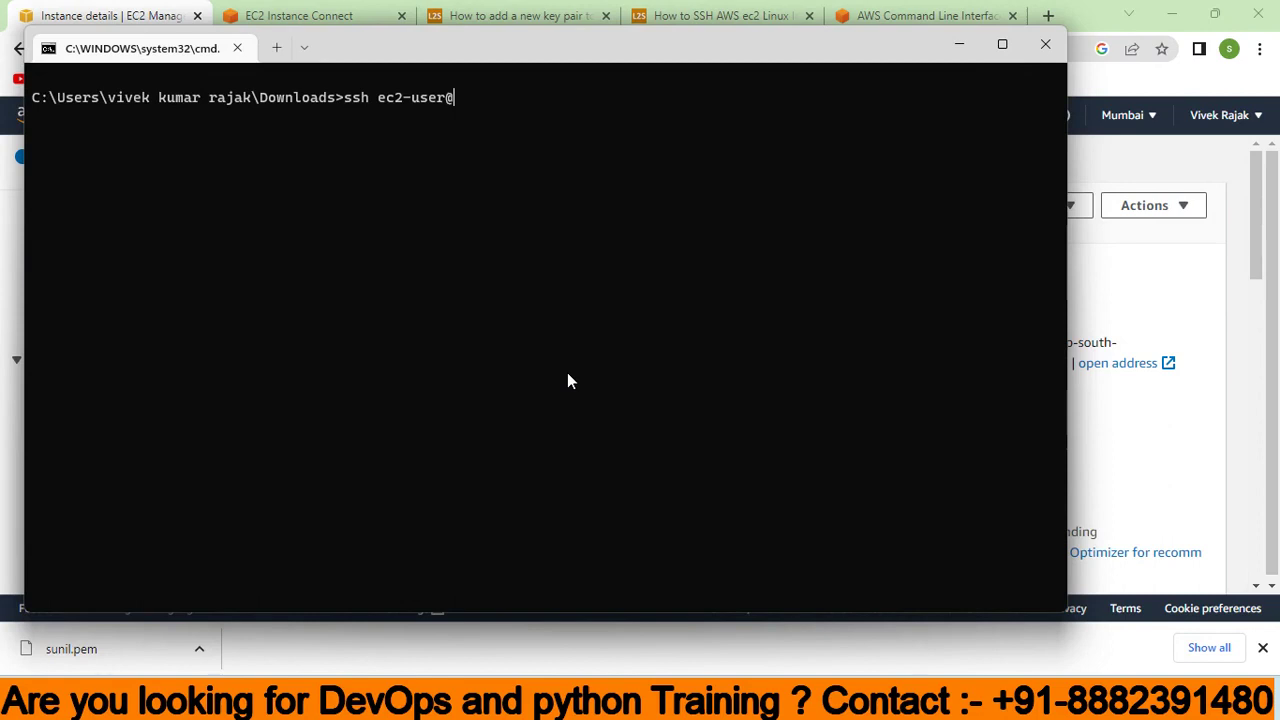
{"action": "key", "text": "ctrl+v"}
{"action": "type", "text": "-i"}
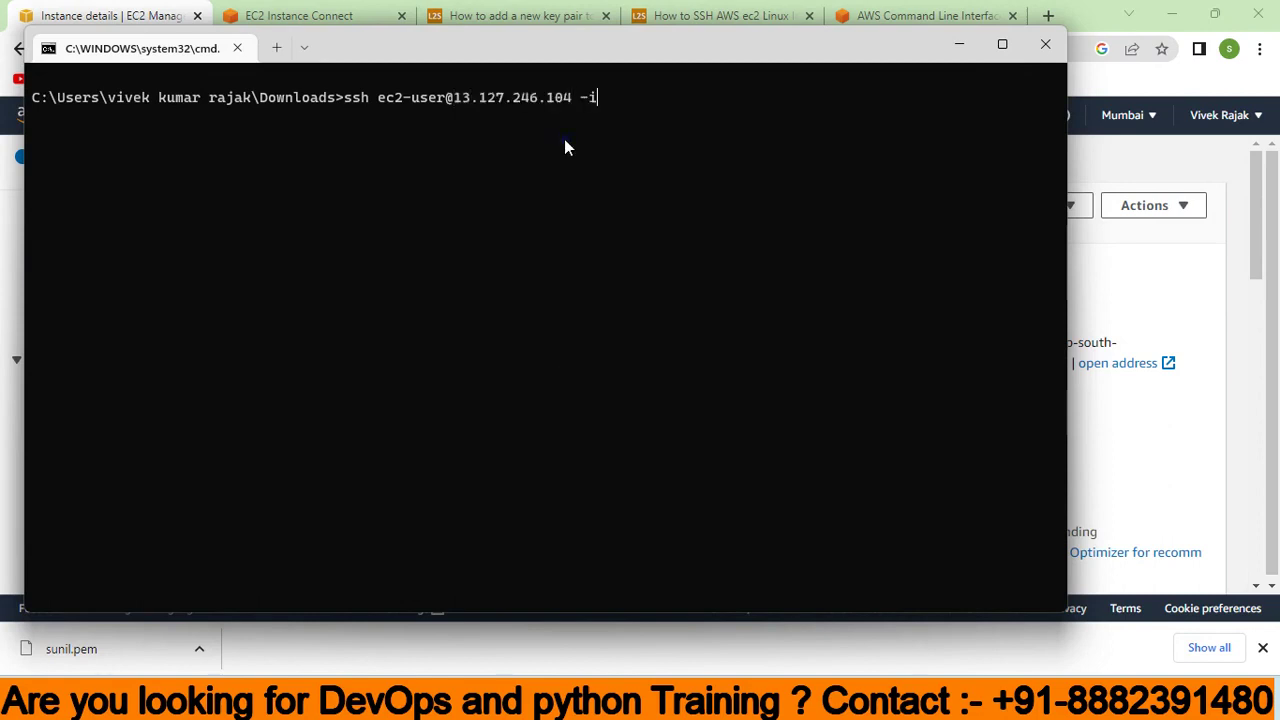
{"action": "type", "text": " sun"}
{"action": "key", "text": "Tab"}
{"action": "key", "text": "Return"}
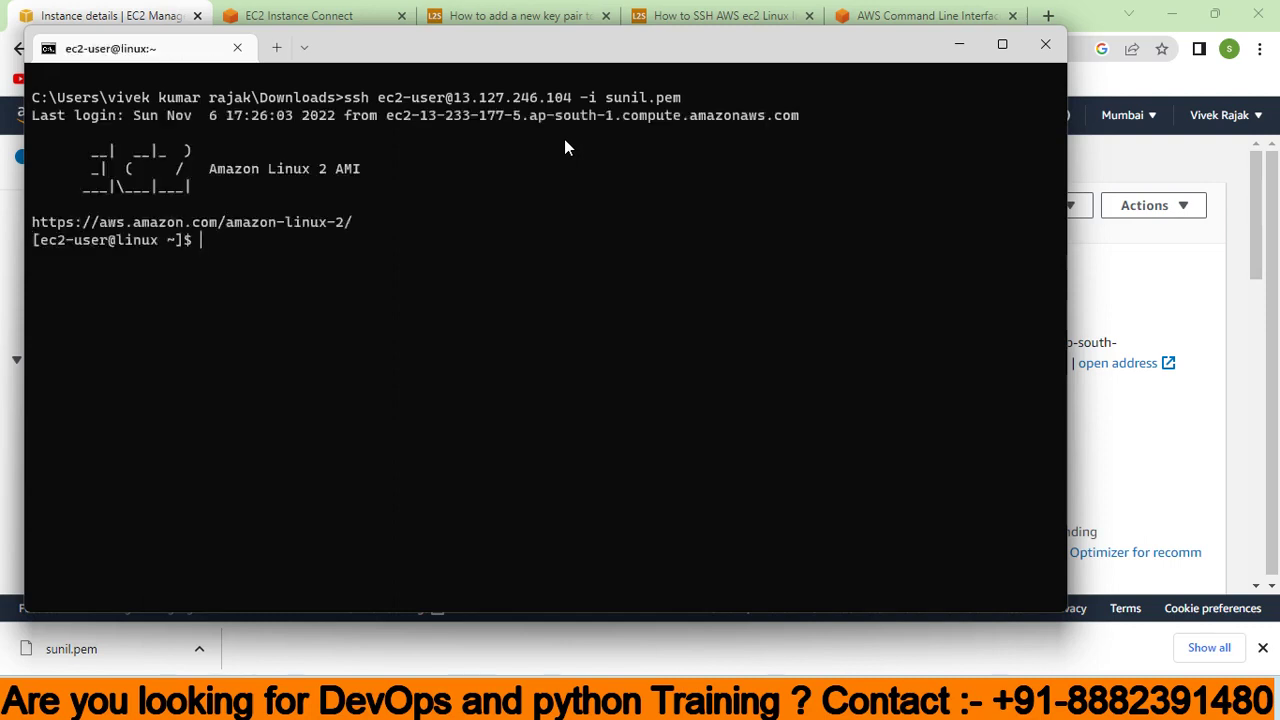
Step: Switch to the root user with sudo su - and list the files in its home directory on a cleared screen
{"action": "type", "text": "sudo su -"}
{"action": "key", "text": "Return"}
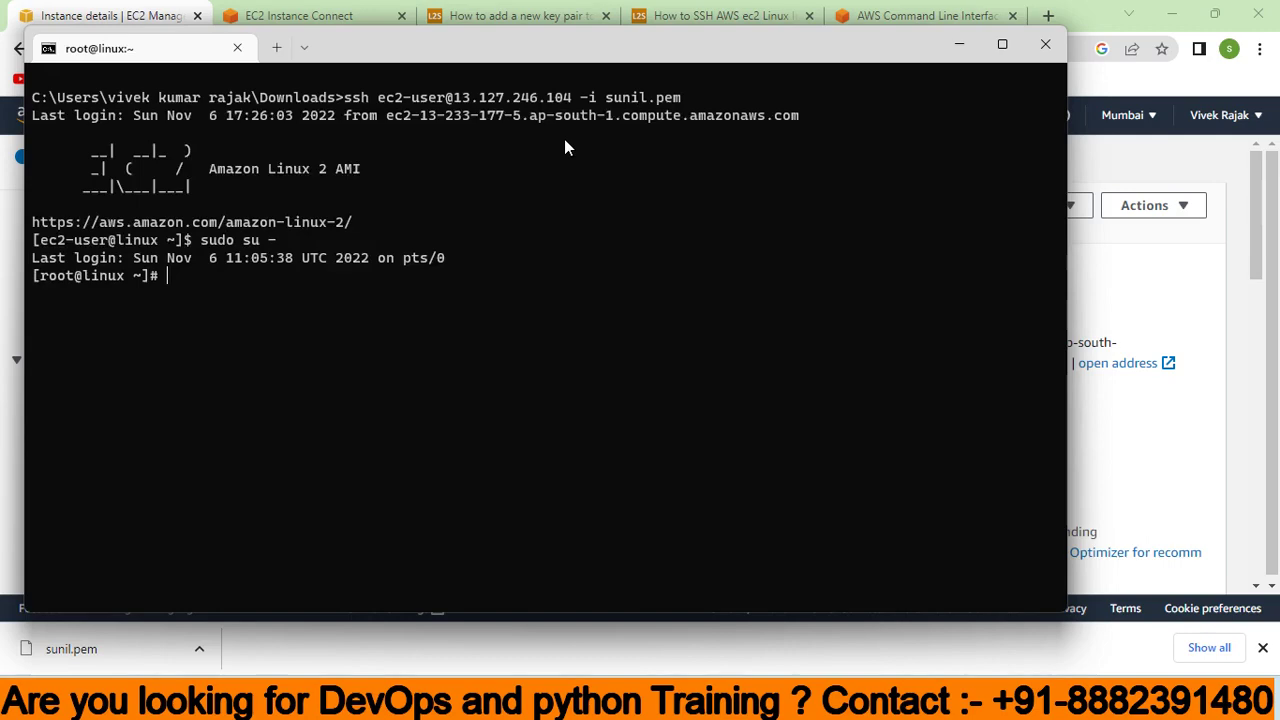
{"action": "key", "text": "ctrl+l"}
{"action": "type", "text": "ls"}
{"action": "key", "text": "Return"}
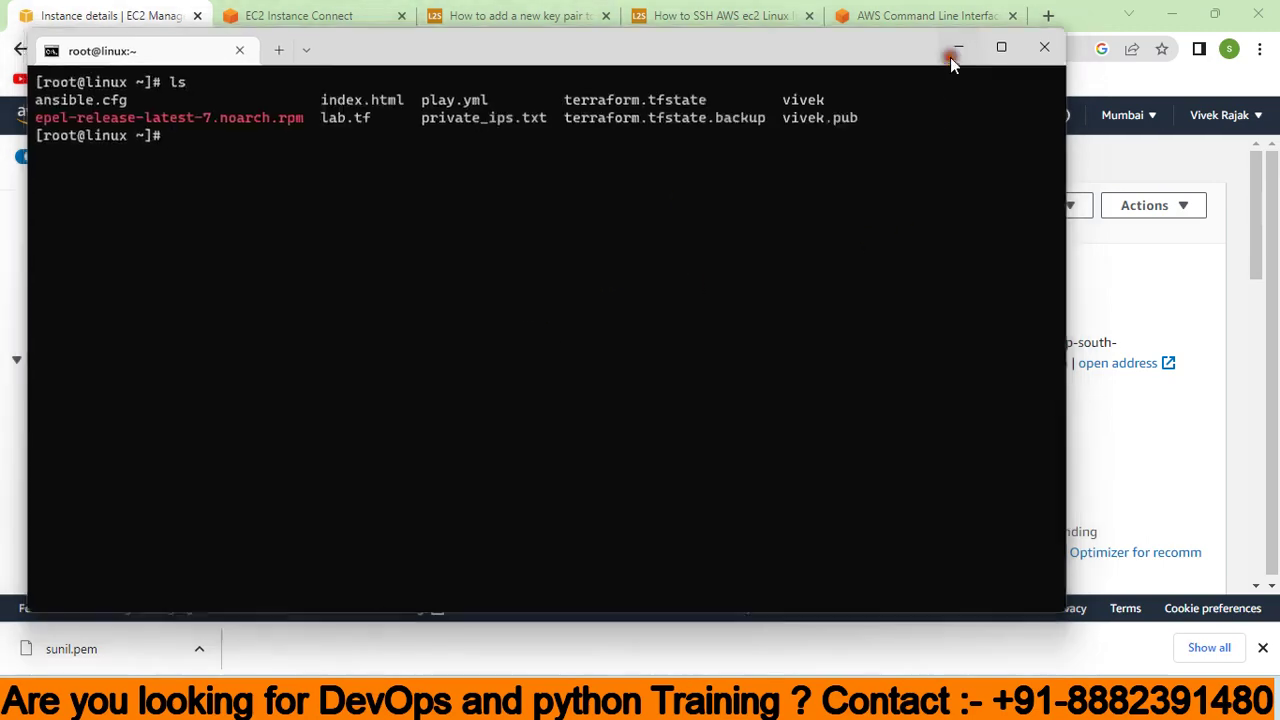
Step: Minimize the terminal window and dismiss the browser's downloads bar
{"action": "left_click", "coordinate": [951, 52]}
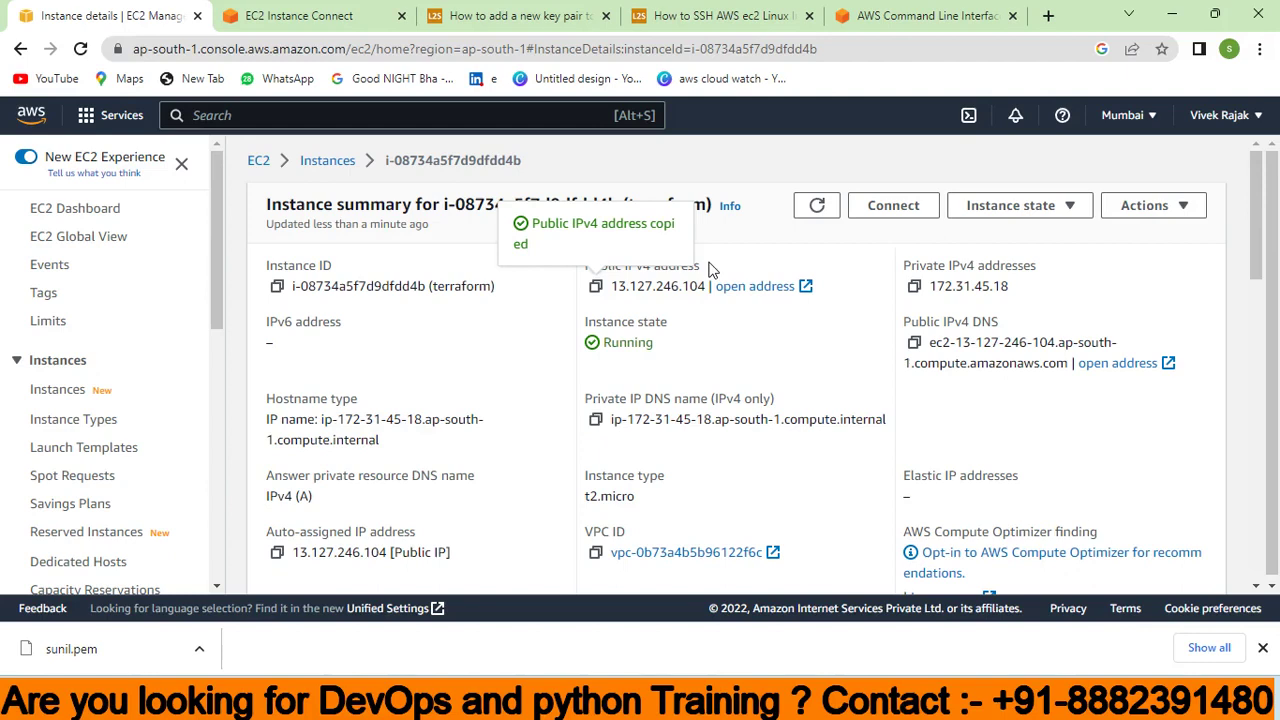
{"action": "left_click", "coordinate": [1262, 648]}
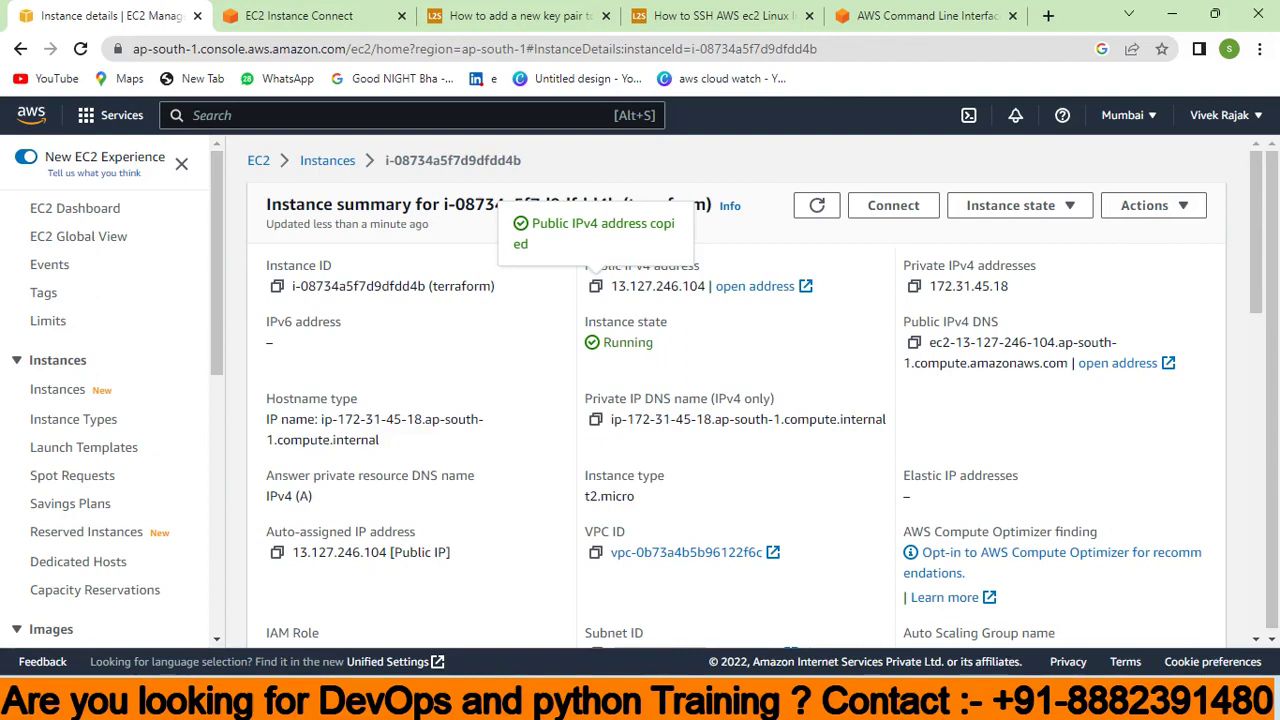
{"action": "mouse_move", "coordinate": [763, 700]}
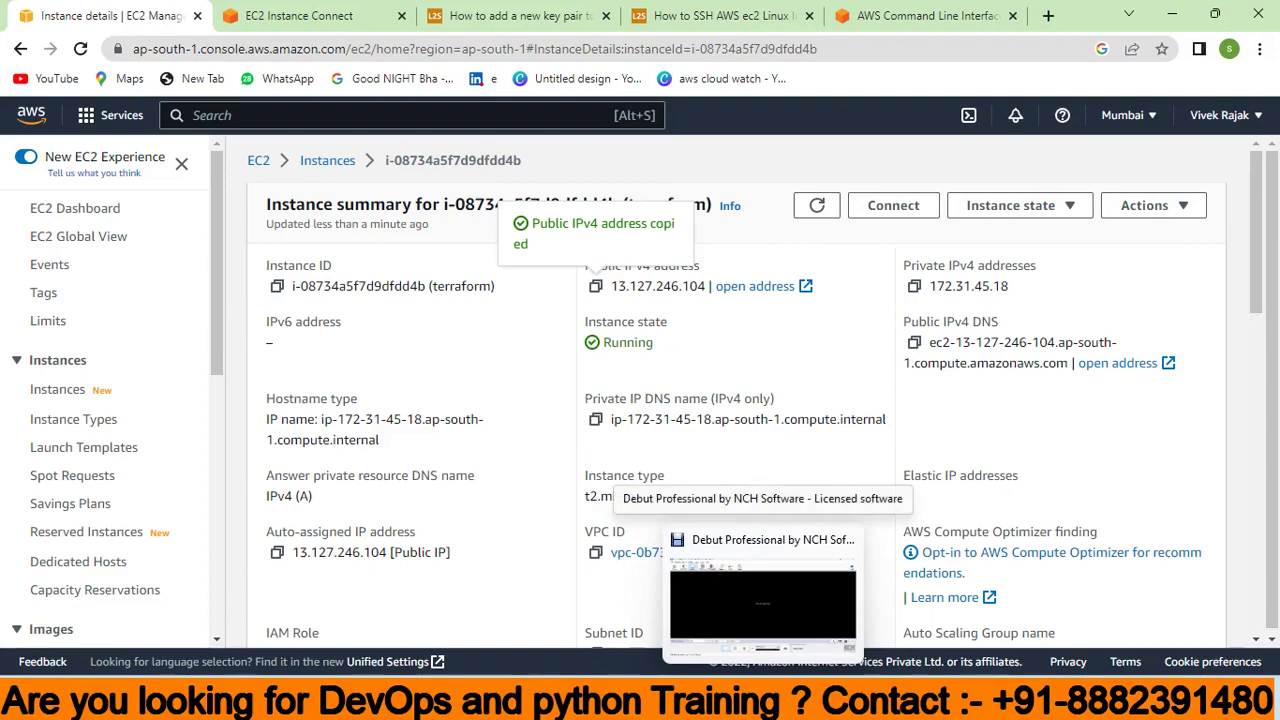